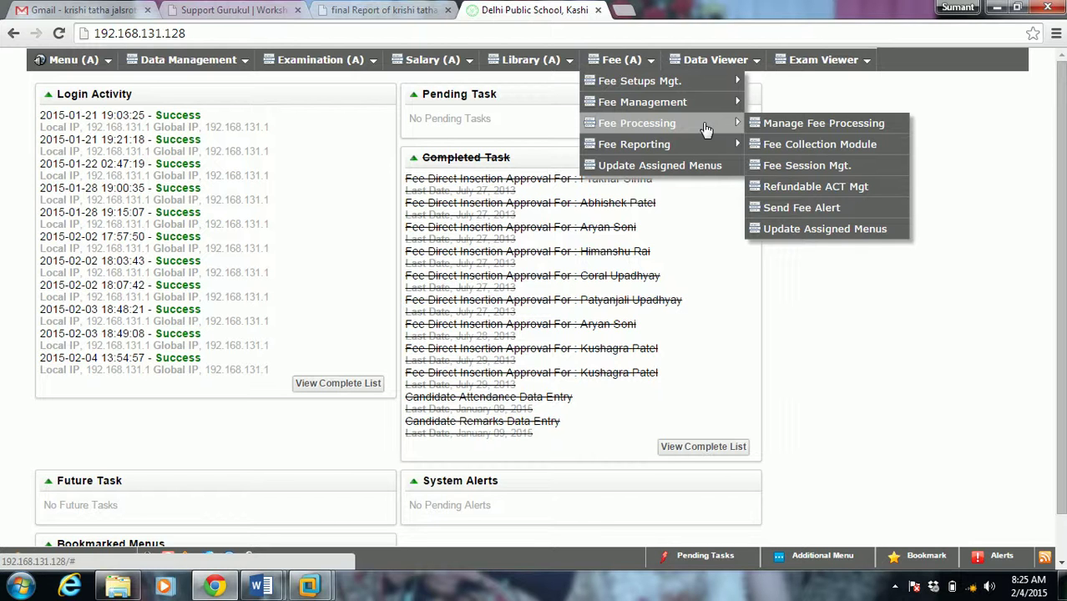
Open the fee processing management page to reach the processing period definition form
{"action": "left_click", "coordinate": [849, 128]}
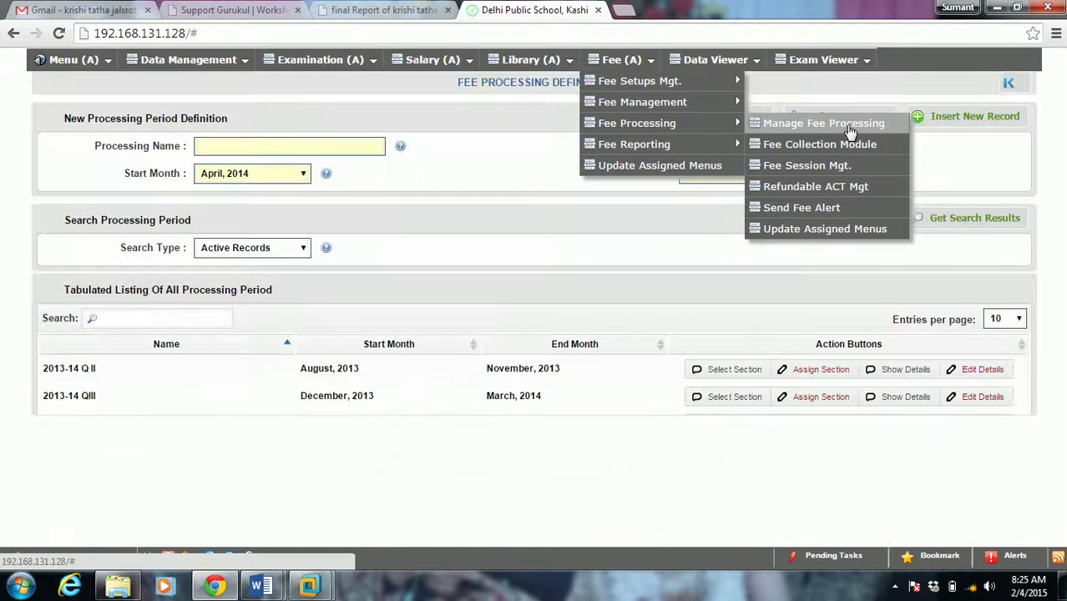
{"action": "mouse_move", "coordinate": [622, 60]}
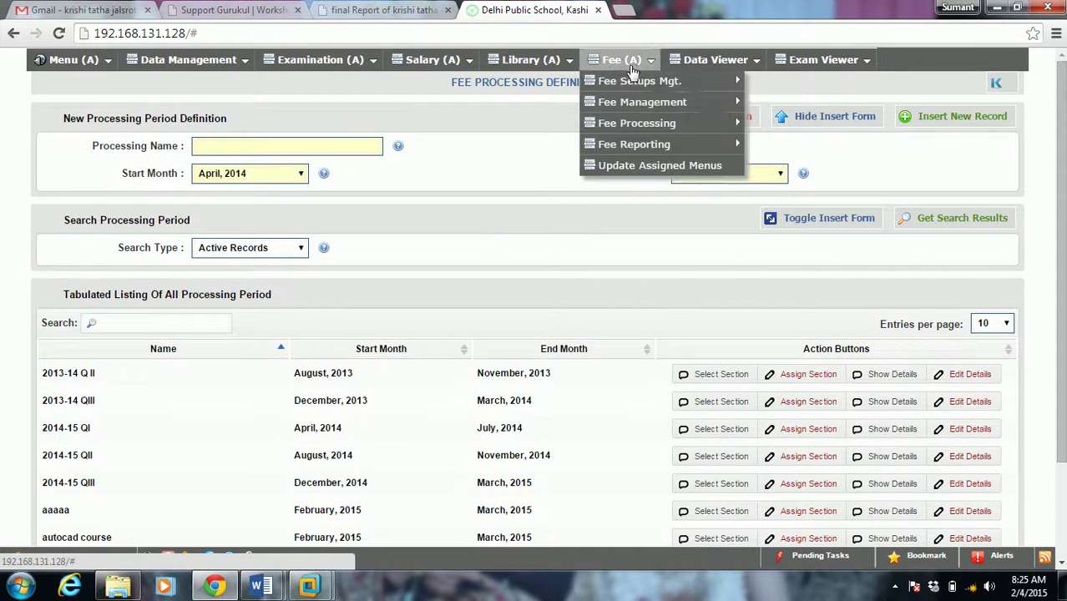
{"action": "mouse_move", "coordinate": [705, 125]}
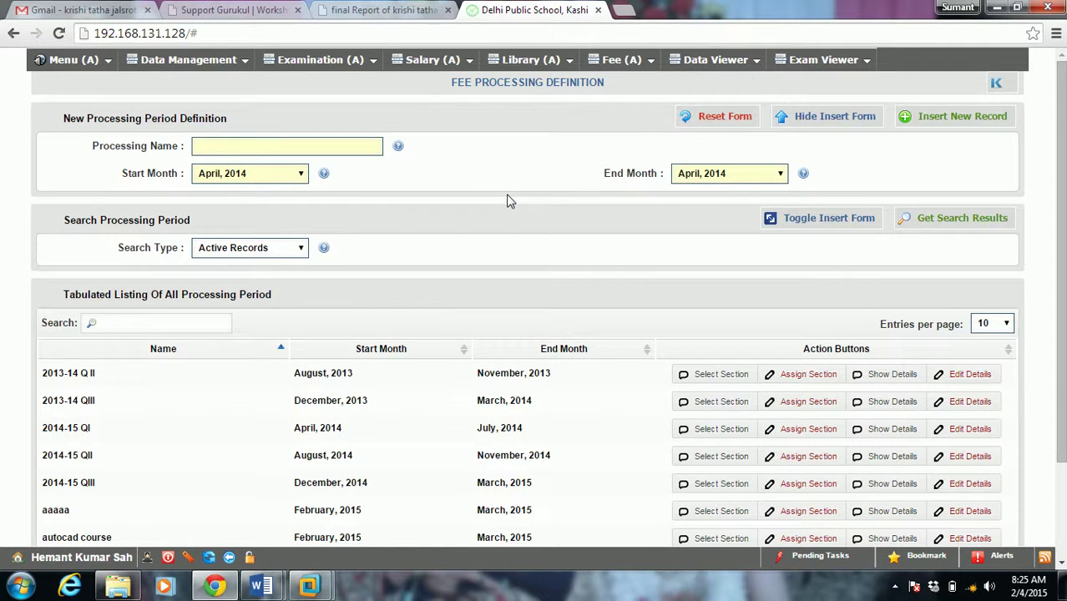
{"action": "scroll", "coordinate": [1060, 267], "scroll_direction": "down", "scroll_amount": 1}
{"action": "scroll", "coordinate": [1061, 267], "scroll_direction": "up", "scroll_amount": 1}
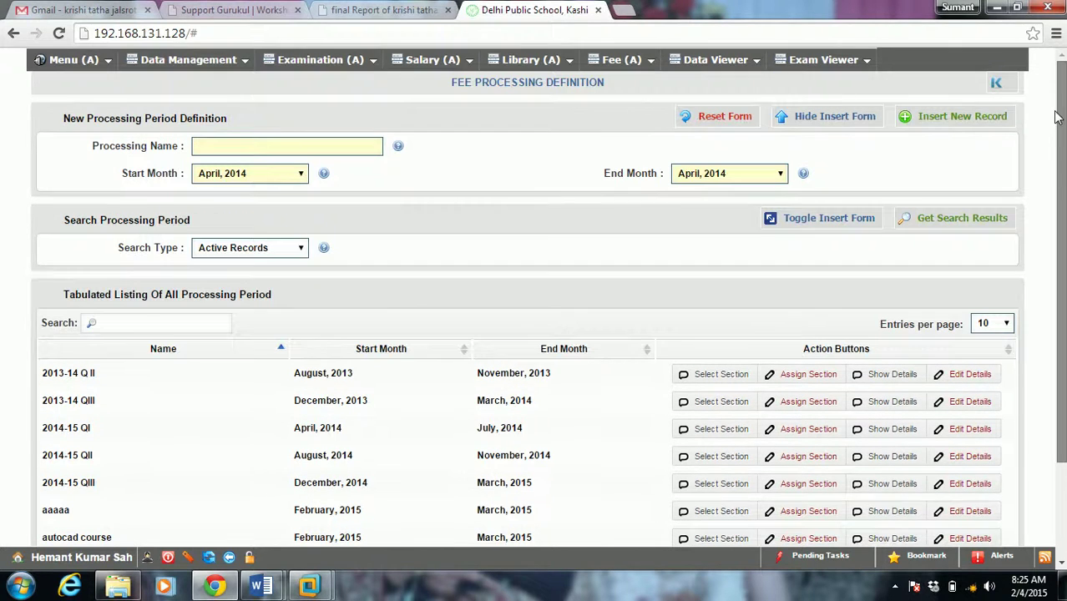
Insert a new processing period named process1 with start month February, 2015 and end month March, 2015
{"action": "left_click", "coordinate": [254, 146]}
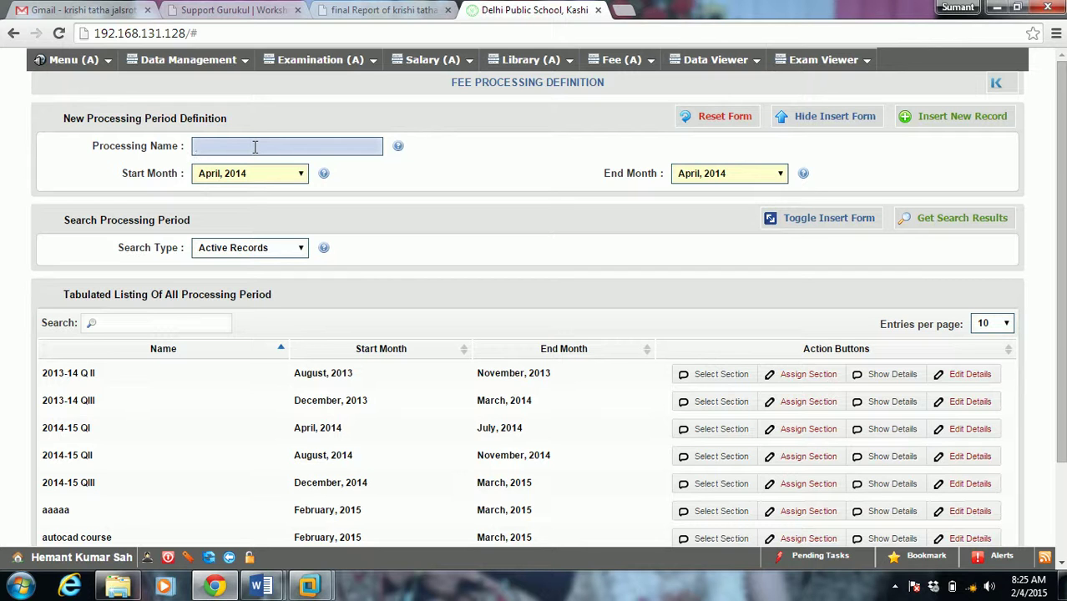
{"action": "type", "text": "process1"}
{"action": "left_click", "coordinate": [294, 177]}
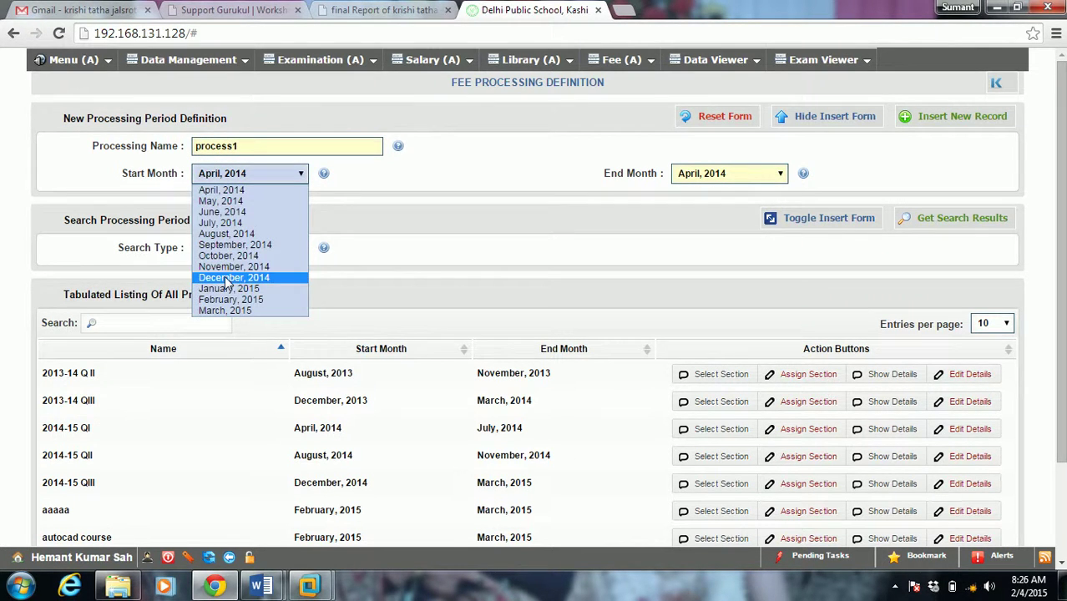
{"action": "left_click", "coordinate": [233, 299]}
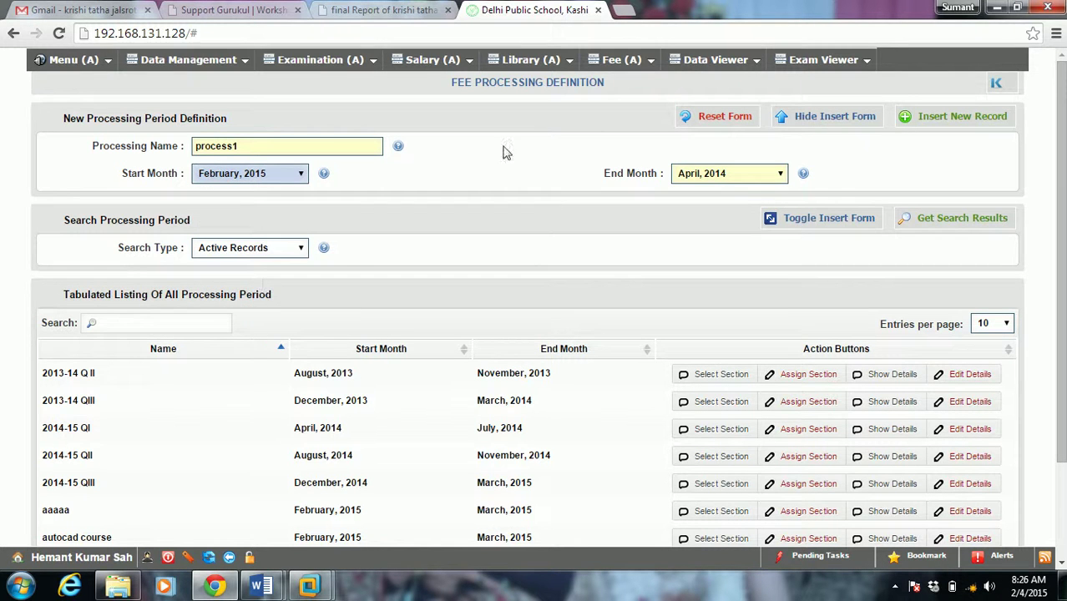
{"action": "left_click", "coordinate": [714, 175]}
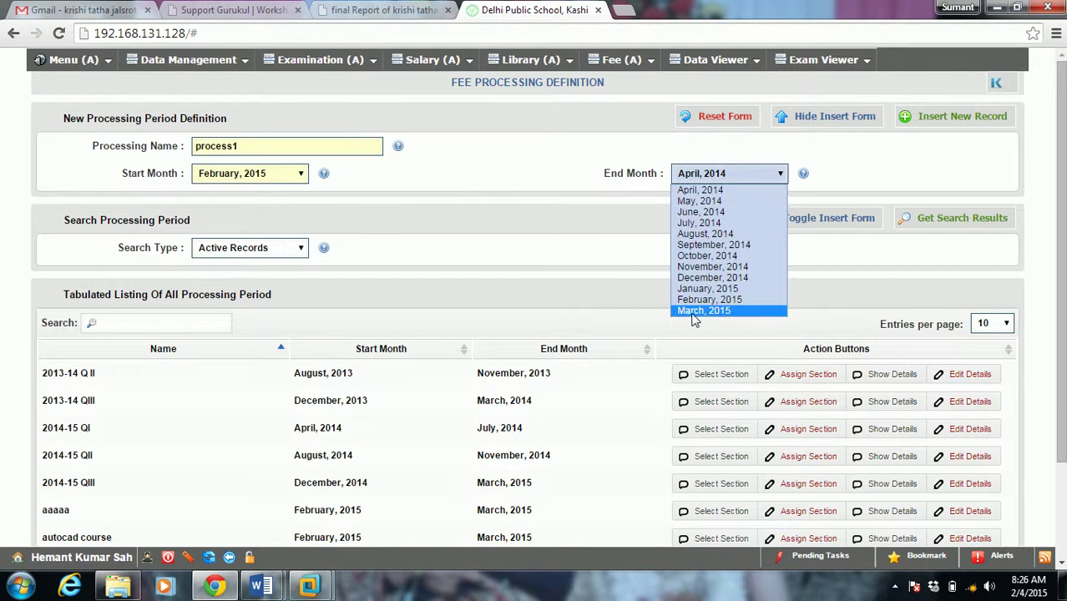
{"action": "left_click", "coordinate": [694, 311]}
{"action": "left_click", "coordinate": [949, 123]}
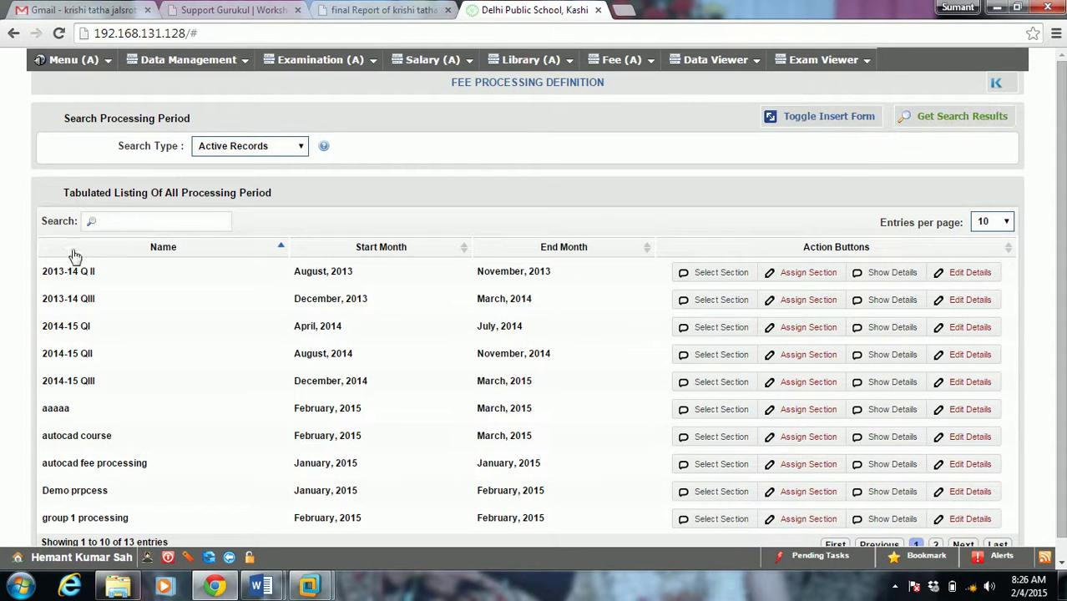
Sort the processing periods by name in descending order and assign class IX A to the February–March 2015 process1 period
{"action": "left_click", "coordinate": [158, 251]}
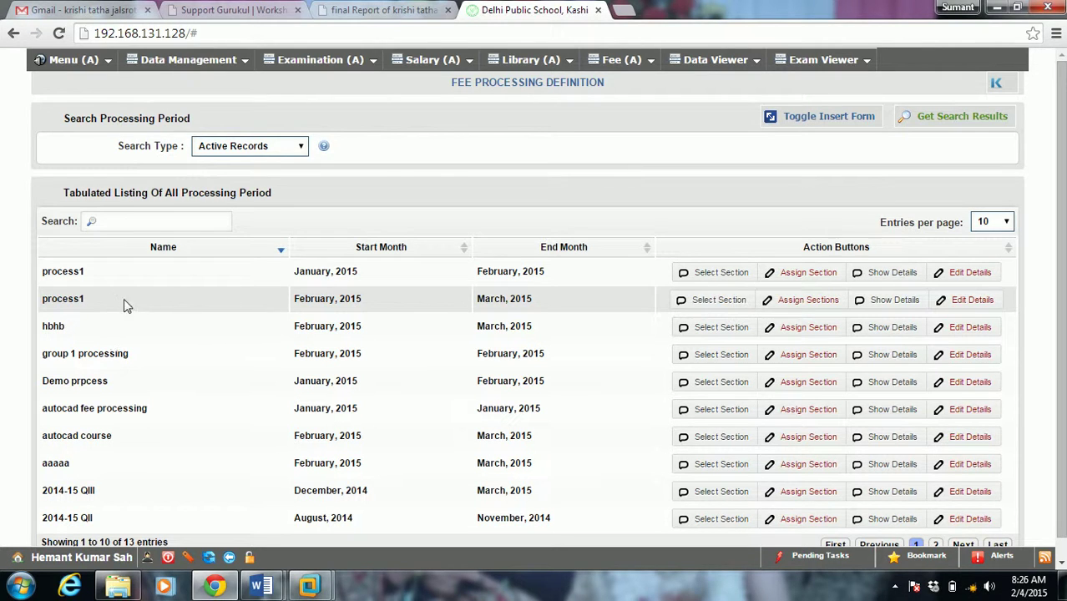
{"action": "left_click", "coordinate": [810, 305]}
{"action": "left_click", "coordinate": [254, 198]}
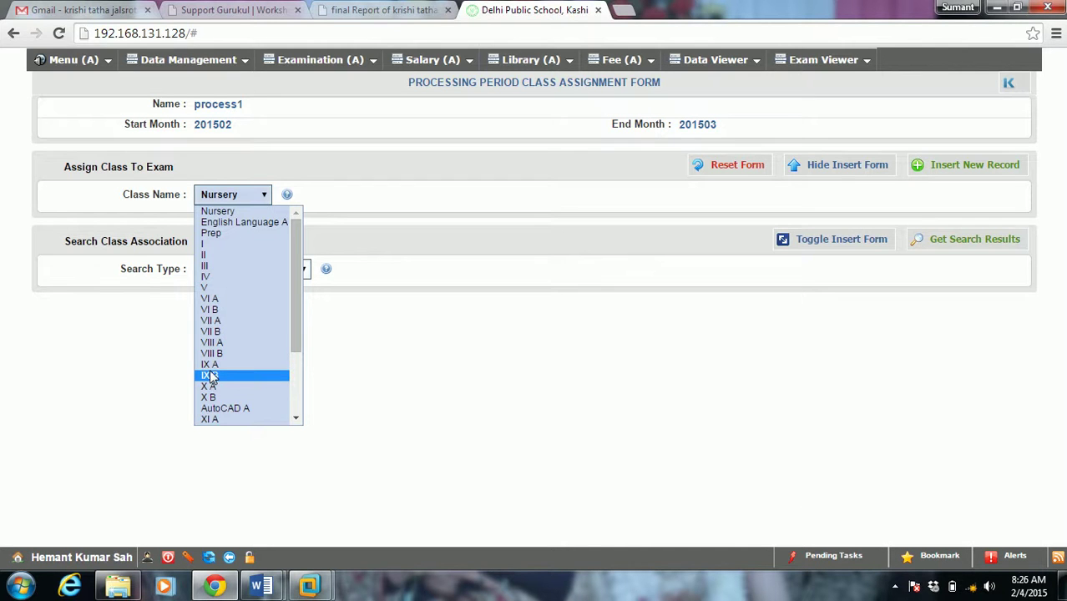
{"action": "left_click", "coordinate": [210, 365]}
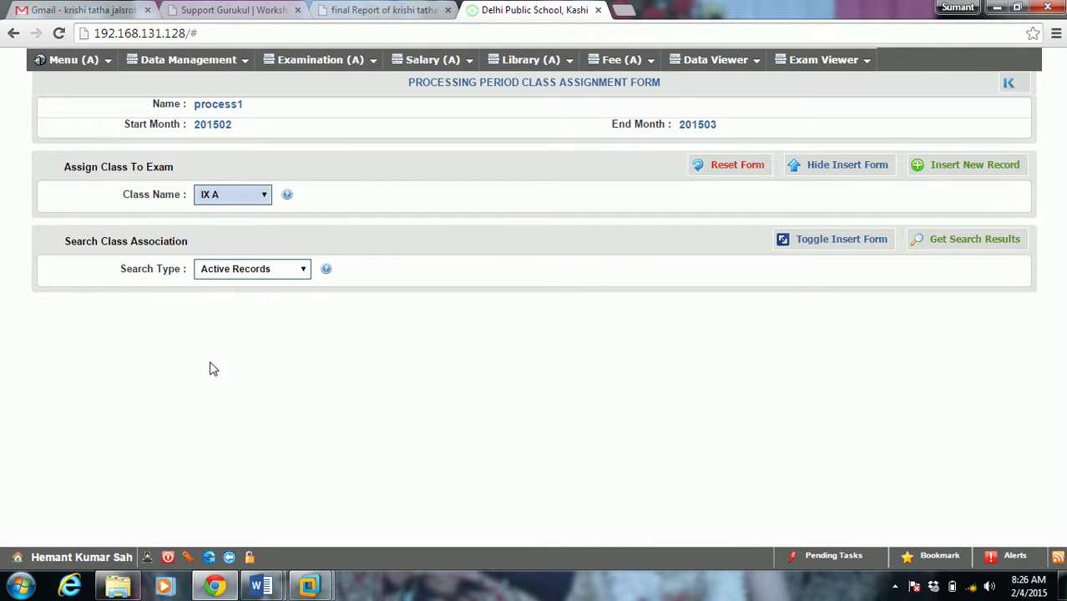
{"action": "left_click", "coordinate": [963, 167]}
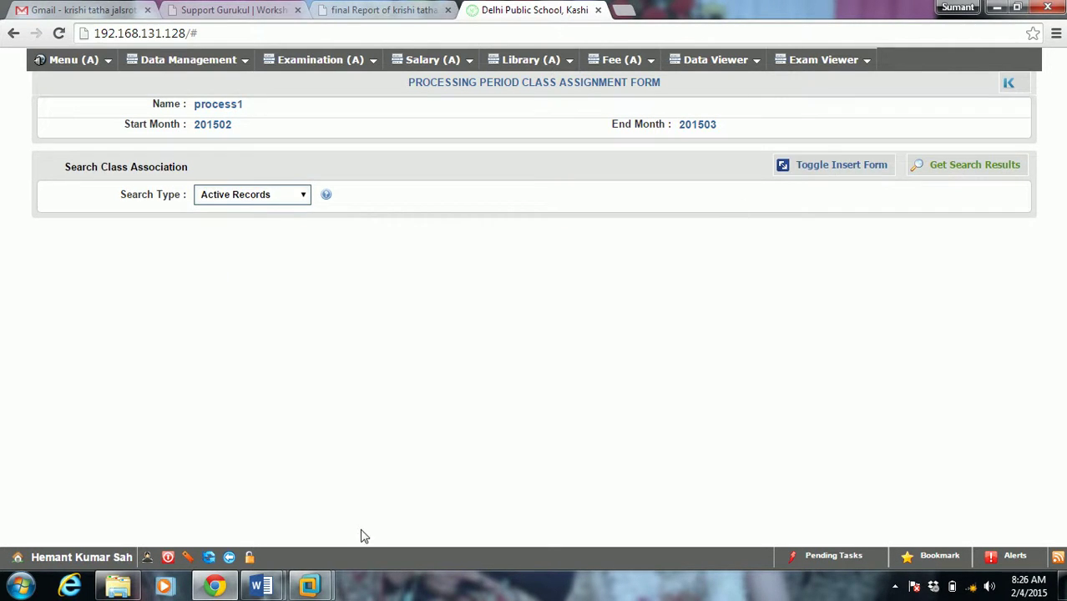
Return to the fee processing definition and select section IX A for fee processing in the February–March 2015 process1 period
{"action": "left_click", "coordinate": [209, 563]}
{"action": "left_click", "coordinate": [208, 561]}
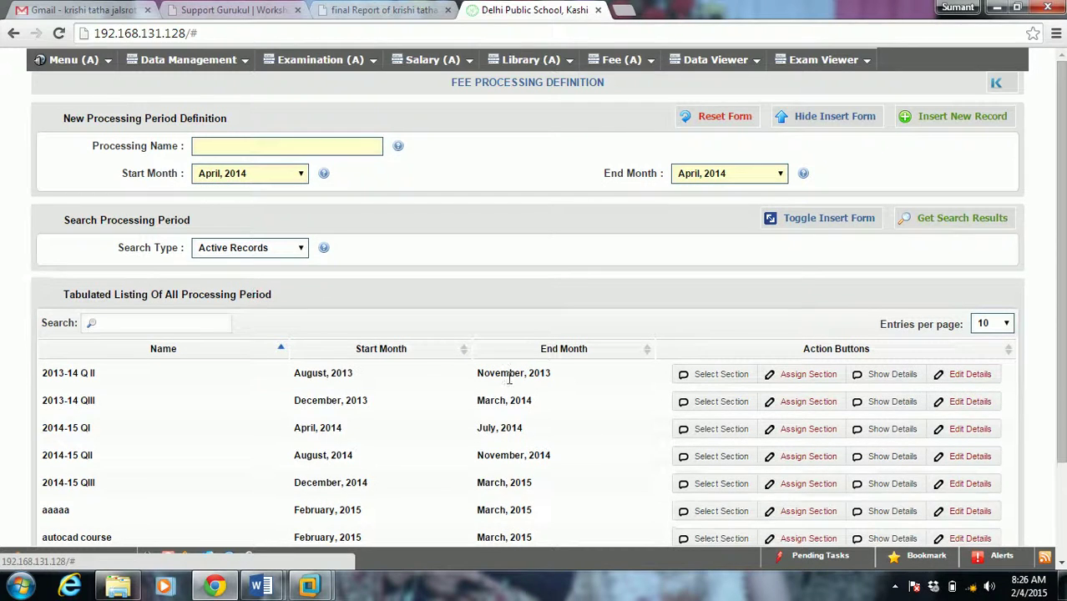
{"action": "left_click", "coordinate": [167, 349]}
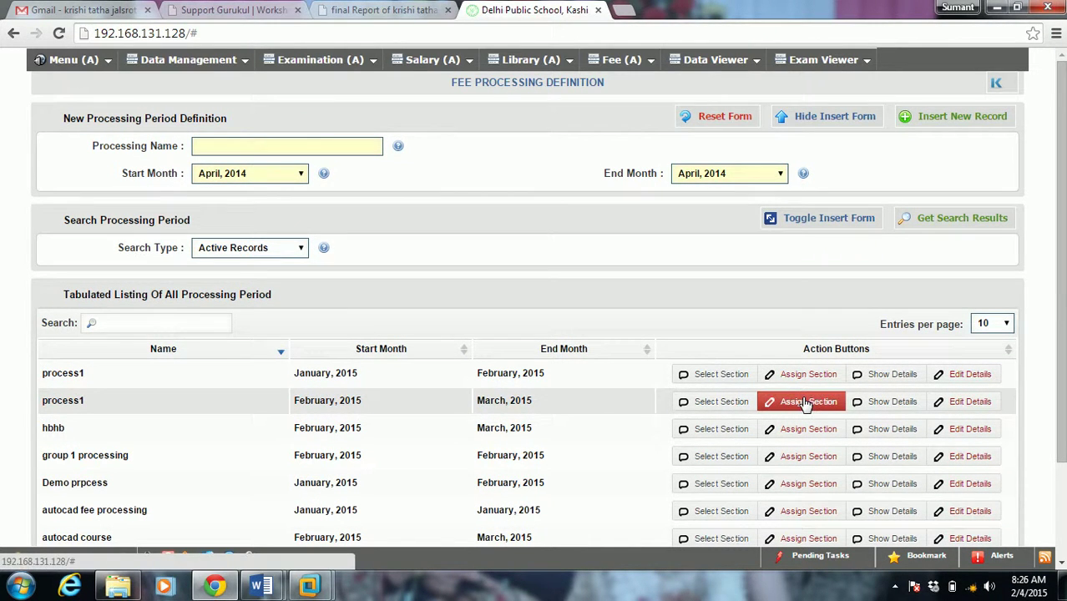
{"action": "left_click", "coordinate": [718, 403]}
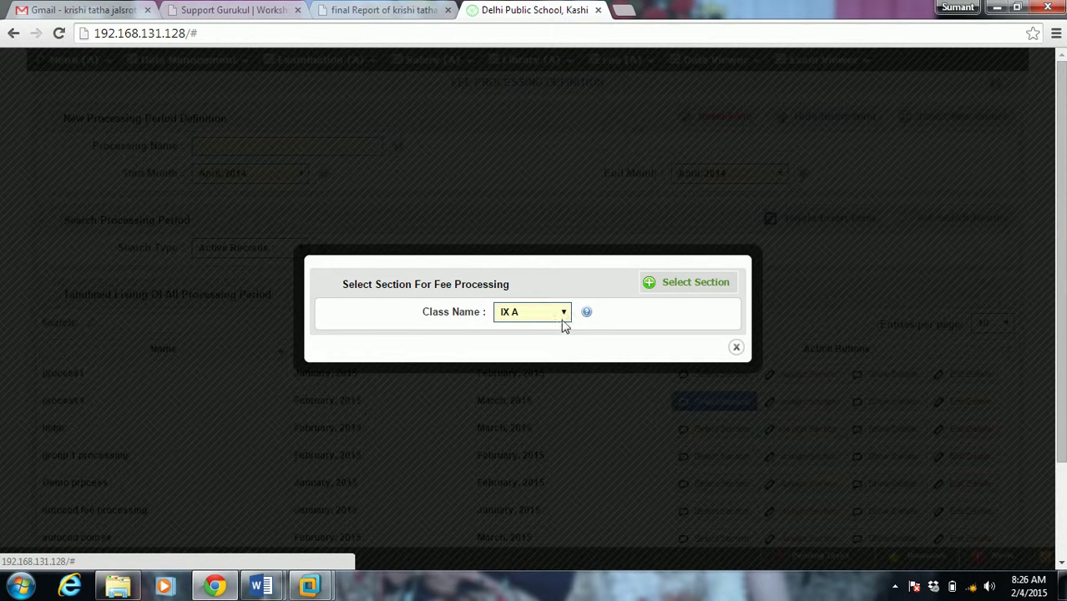
{"action": "left_click", "coordinate": [561, 315]}
{"action": "left_click", "coordinate": [561, 315]}
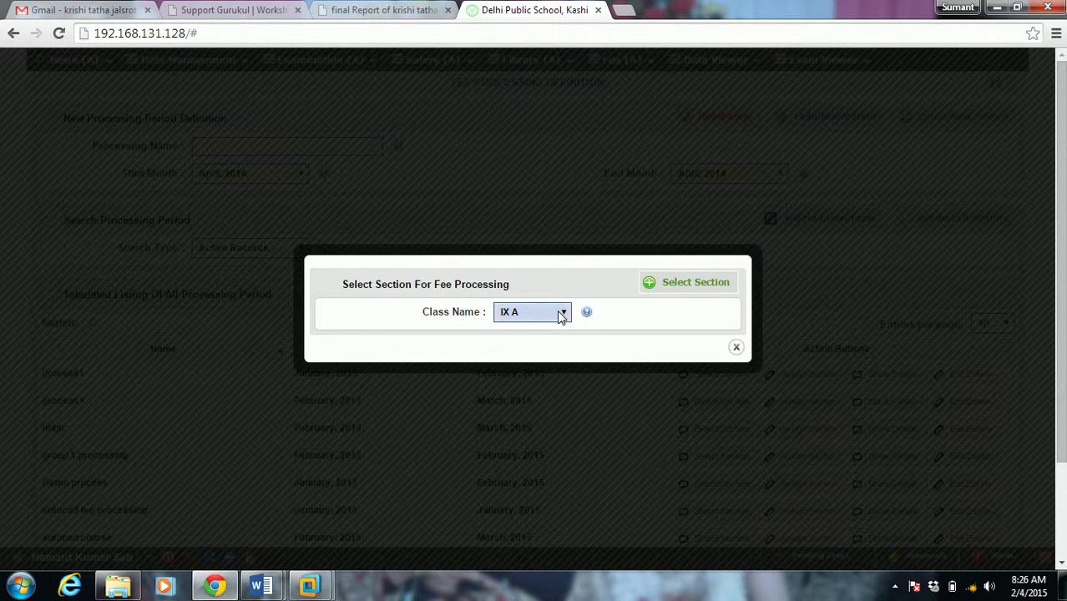
{"action": "left_click", "coordinate": [669, 285]}
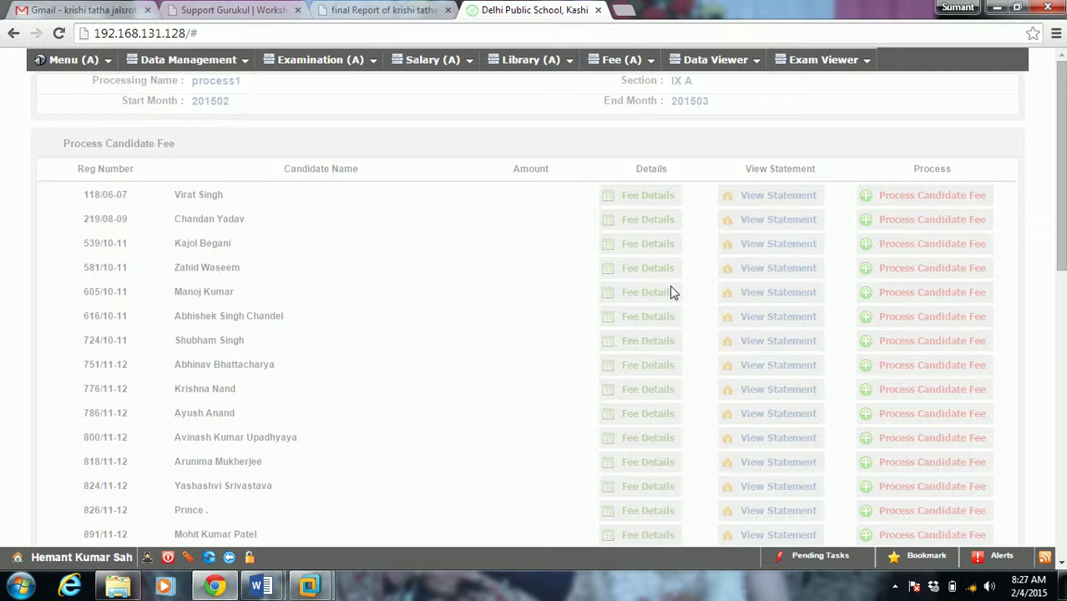
Look through the IX A candidate fee list and view the first candidate's fee details
{"action": "left_click_drag", "start_coordinate": [1060, 251], "coordinate": [1064, 468]}
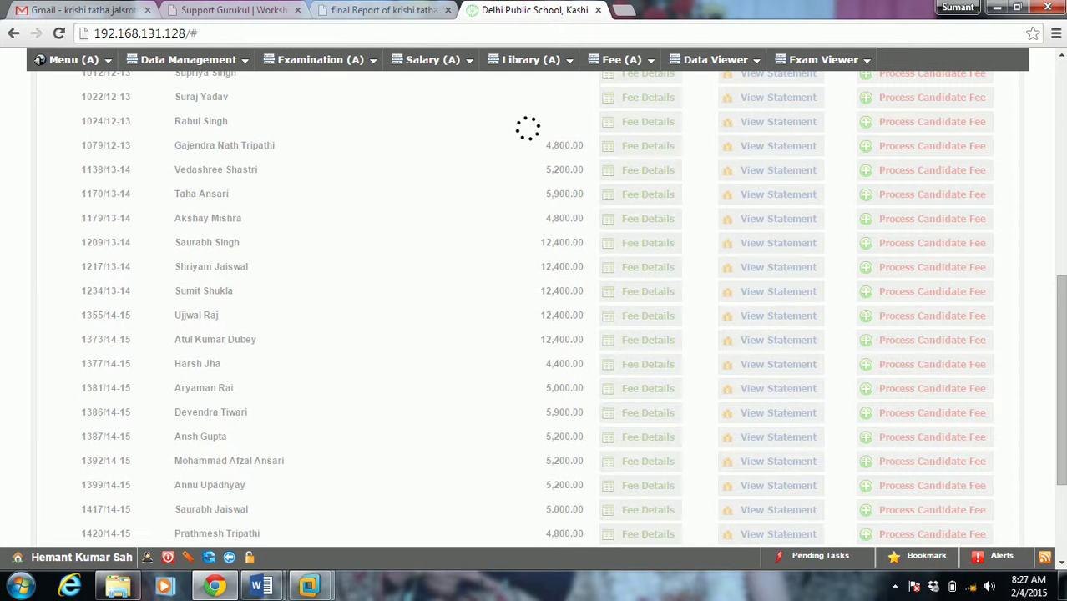
{"action": "left_click_drag", "start_coordinate": [1061, 289], "coordinate": [1064, 50]}
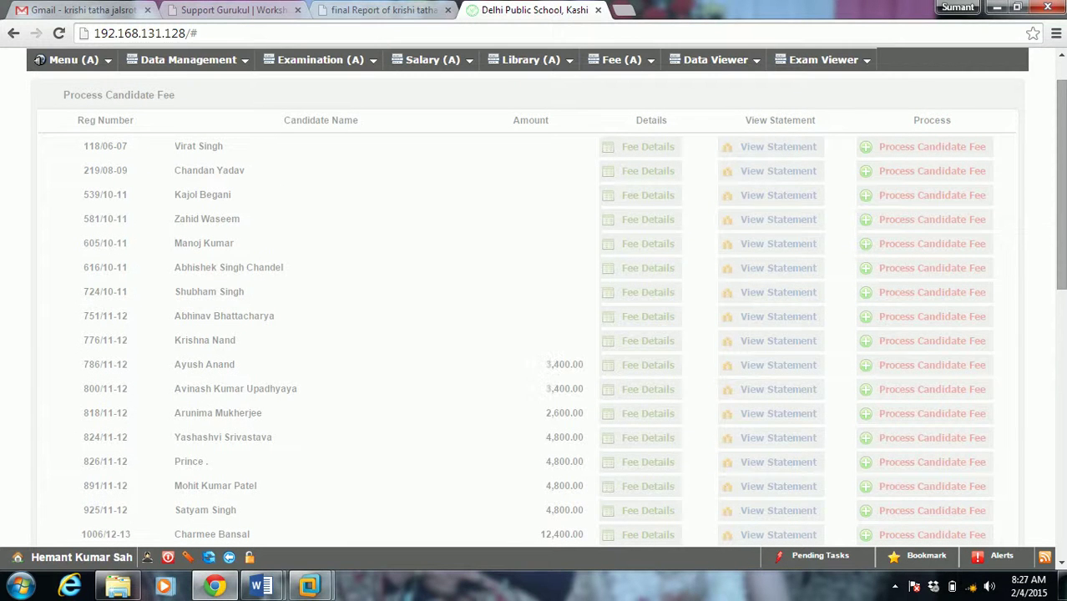
{"action": "left_click_drag", "start_coordinate": [1064, 92], "coordinate": [1064, 80]}
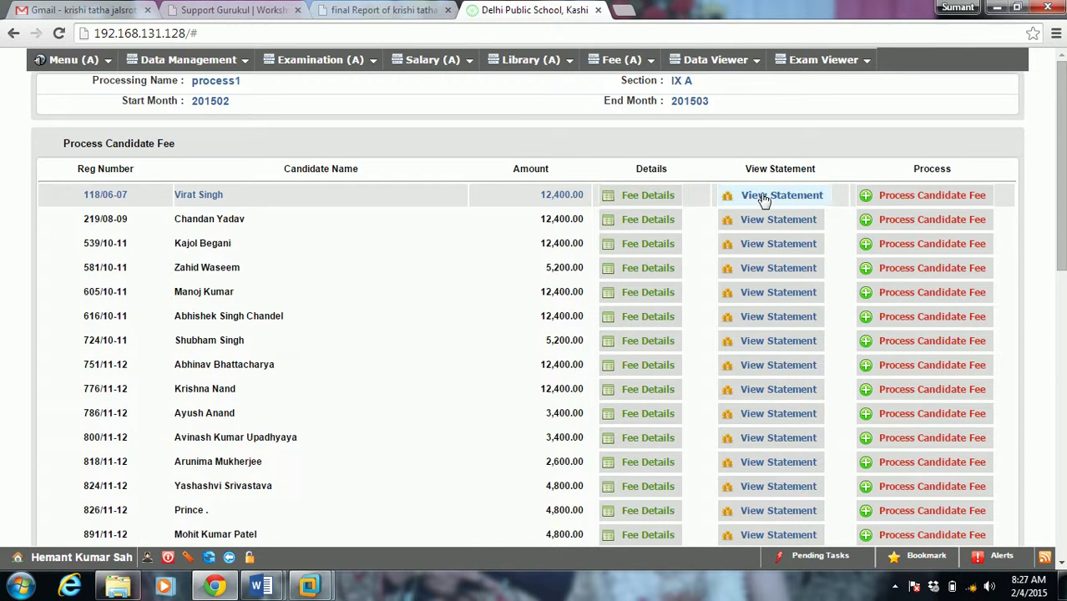
{"action": "left_click", "coordinate": [627, 203]}
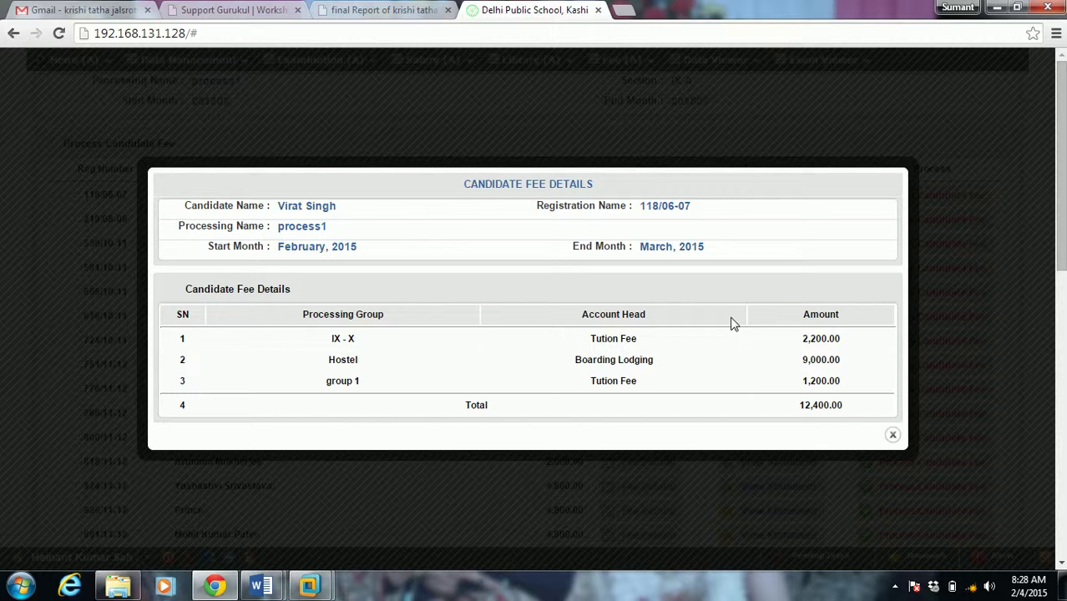
{"action": "key", "text": "Escape"}
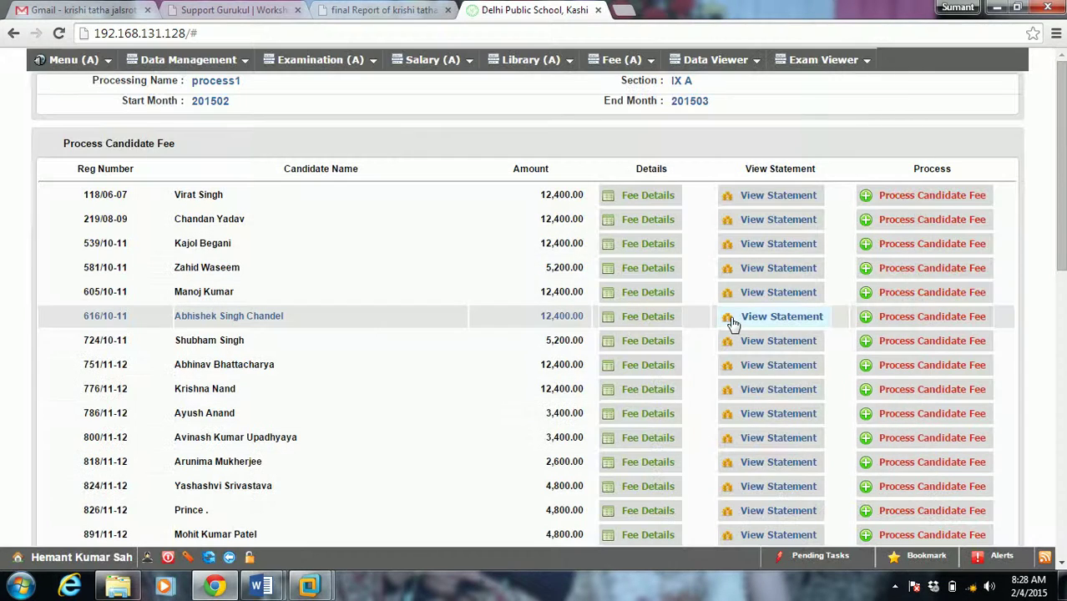
View the first candidate's account statement and the second candidate's fee details
{"action": "left_click", "coordinate": [770, 203]}
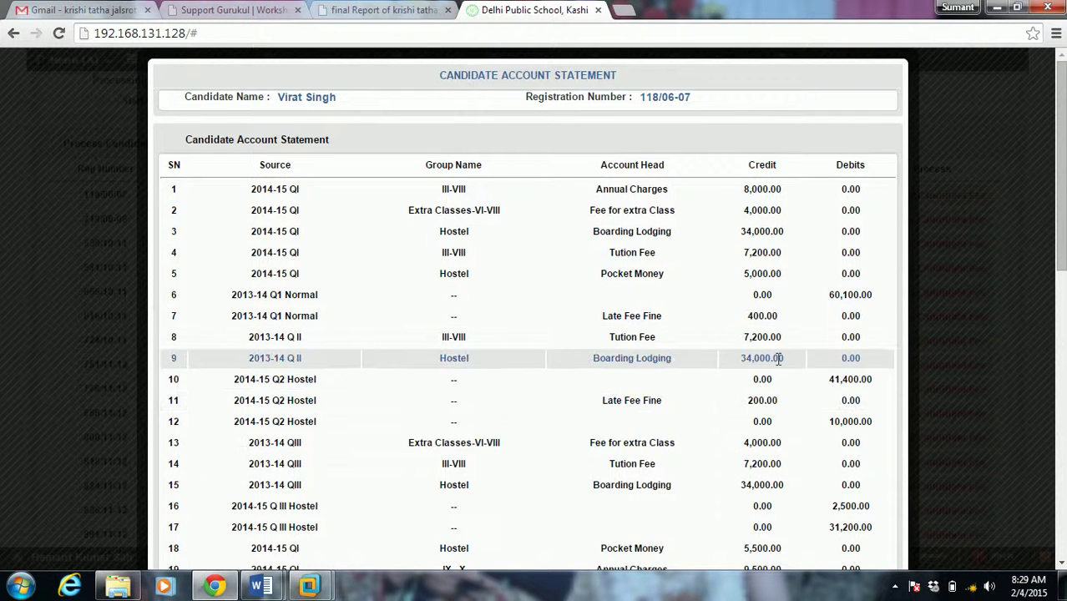
{"action": "left_click_drag", "start_coordinate": [1063, 216], "coordinate": [1059, 178]}
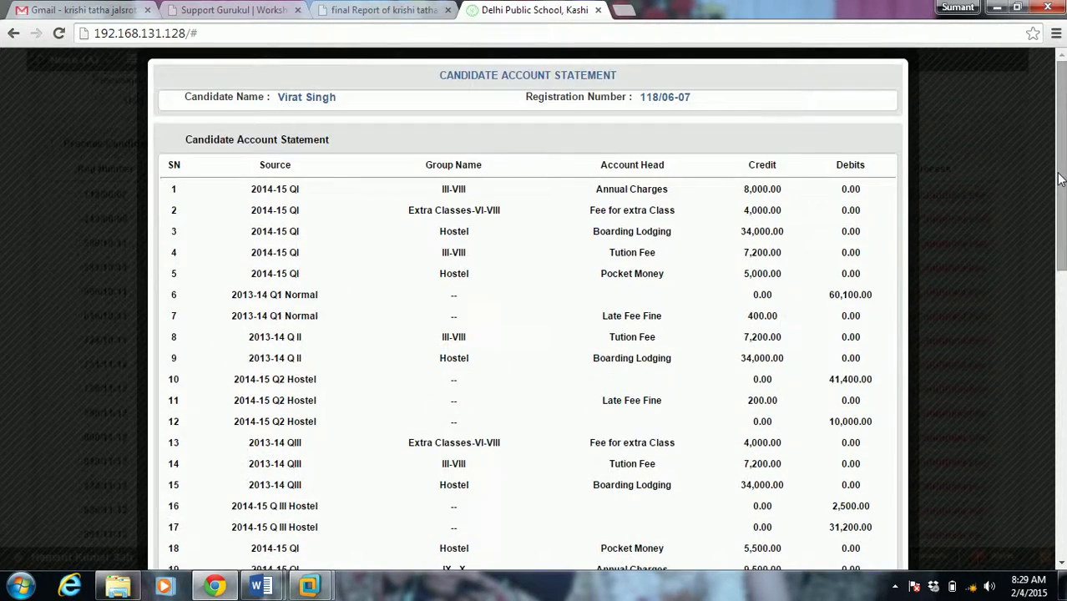
{"action": "left_click", "coordinate": [1059, 178]}
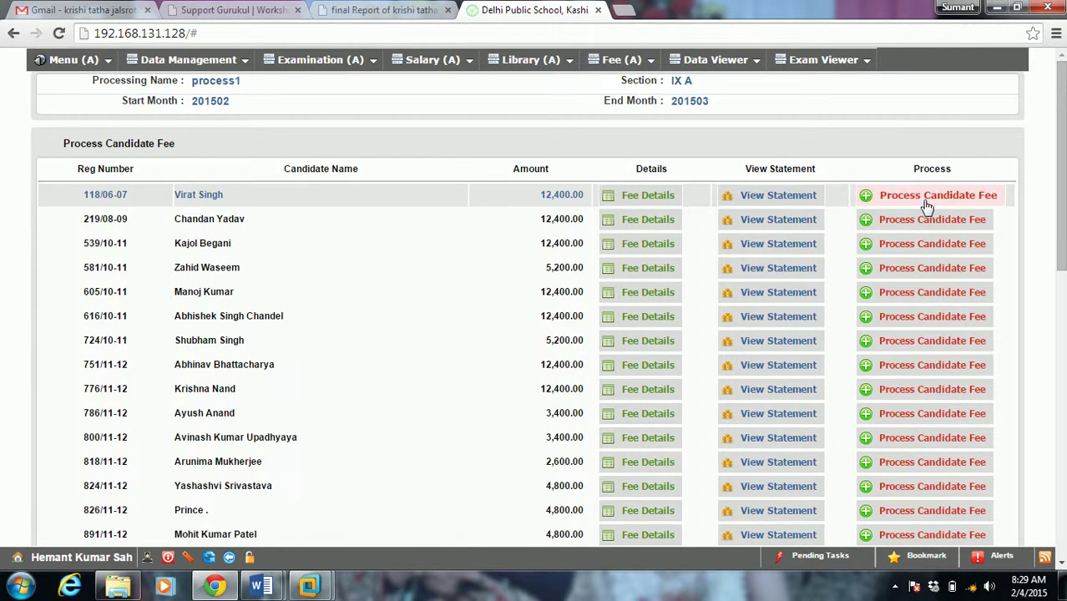
{"action": "left_click", "coordinate": [647, 219]}
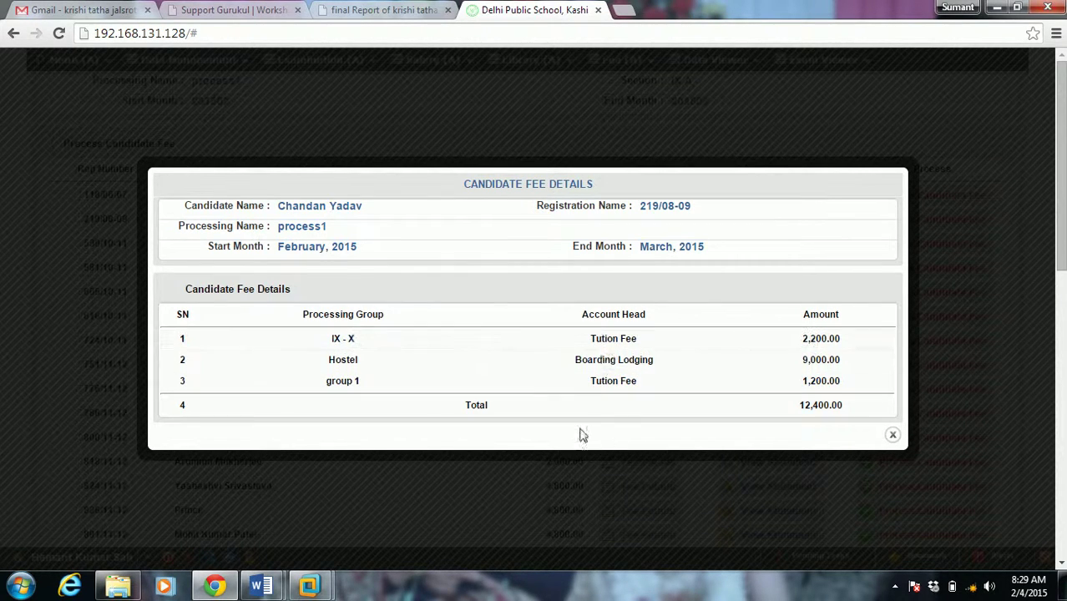
{"action": "key", "text": "Escape"}
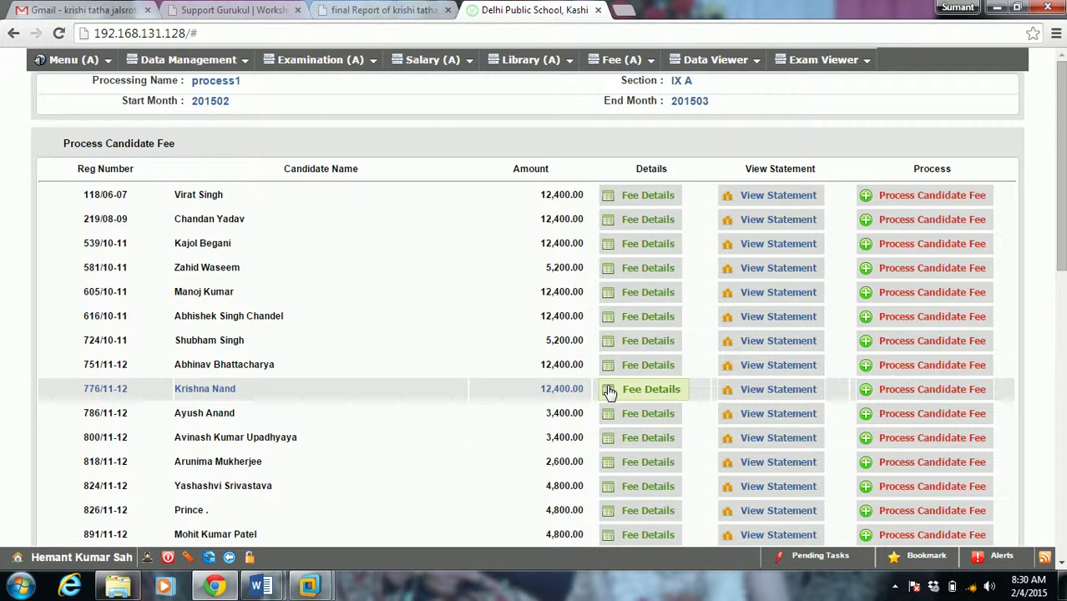
Process the fees of all IX A candidates one after another until the pending list is empty
{"action": "left_click", "coordinate": [929, 197]}
{"action": "left_click", "coordinate": [929, 197]}
{"action": "left_click", "coordinate": [929, 198]}
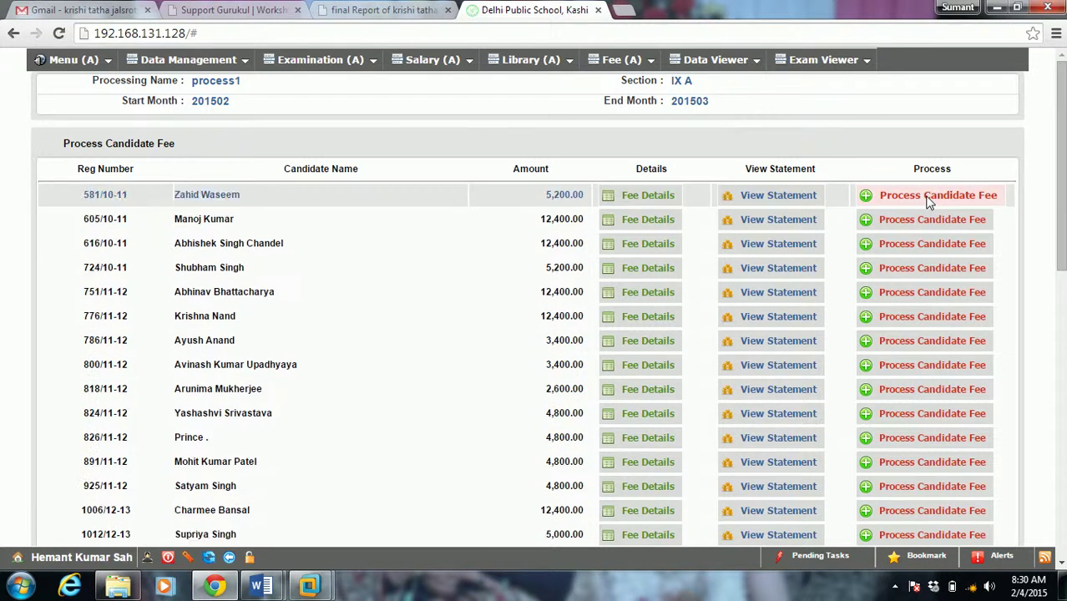
{"action": "left_click", "coordinate": [929, 197]}
{"action": "left_click", "coordinate": [929, 197]}
{"action": "left_click", "coordinate": [929, 197]}
{"action": "left_click", "coordinate": [929, 197]}
{"action": "left_click", "coordinate": [929, 197]}
{"action": "left_click", "coordinate": [929, 197]}
{"action": "left_click", "coordinate": [929, 197]}
{"action": "left_click", "coordinate": [928, 197]}
{"action": "left_click", "coordinate": [929, 197]}
{"action": "left_click", "coordinate": [929, 197]}
{"action": "left_click", "coordinate": [928, 197]}
{"action": "left_click", "coordinate": [929, 197]}
{"action": "left_click", "coordinate": [929, 197]}
{"action": "left_click", "coordinate": [929, 197]}
{"action": "left_click", "coordinate": [929, 197]}
{"action": "left_click", "coordinate": [929, 197]}
{"action": "left_click", "coordinate": [929, 197]}
{"action": "left_click", "coordinate": [929, 197]}
{"action": "left_click", "coordinate": [929, 197]}
{"action": "left_click", "coordinate": [929, 197]}
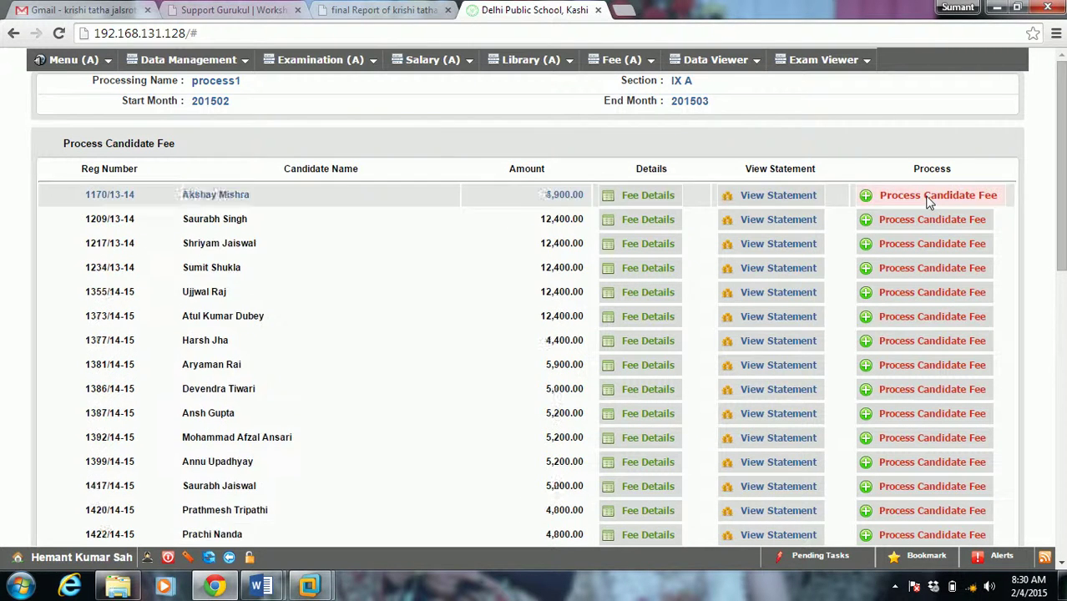
{"action": "left_click", "coordinate": [928, 197]}
{"action": "left_click", "coordinate": [929, 197]}
{"action": "left_click", "coordinate": [929, 197]}
{"action": "left_click", "coordinate": [929, 197]}
{"action": "left_click", "coordinate": [929, 198]}
{"action": "left_click", "coordinate": [929, 197]}
{"action": "left_click", "coordinate": [929, 198]}
{"action": "left_click", "coordinate": [929, 197]}
{"action": "left_click", "coordinate": [929, 197]}
{"action": "left_click", "coordinate": [929, 197]}
{"action": "left_click", "coordinate": [929, 197]}
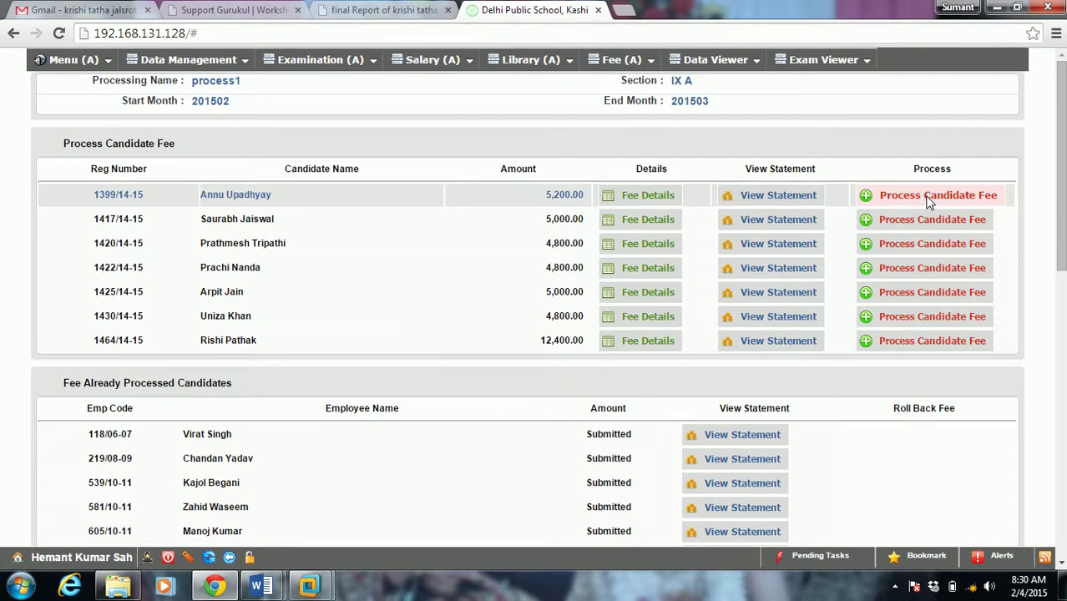
{"action": "left_click", "coordinate": [929, 197]}
{"action": "left_click", "coordinate": [929, 197]}
{"action": "left_click", "coordinate": [928, 197]}
{"action": "left_click", "coordinate": [929, 197]}
{"action": "left_click", "coordinate": [928, 197]}
{"action": "left_click", "coordinate": [929, 197]}
{"action": "left_click", "coordinate": [929, 197]}
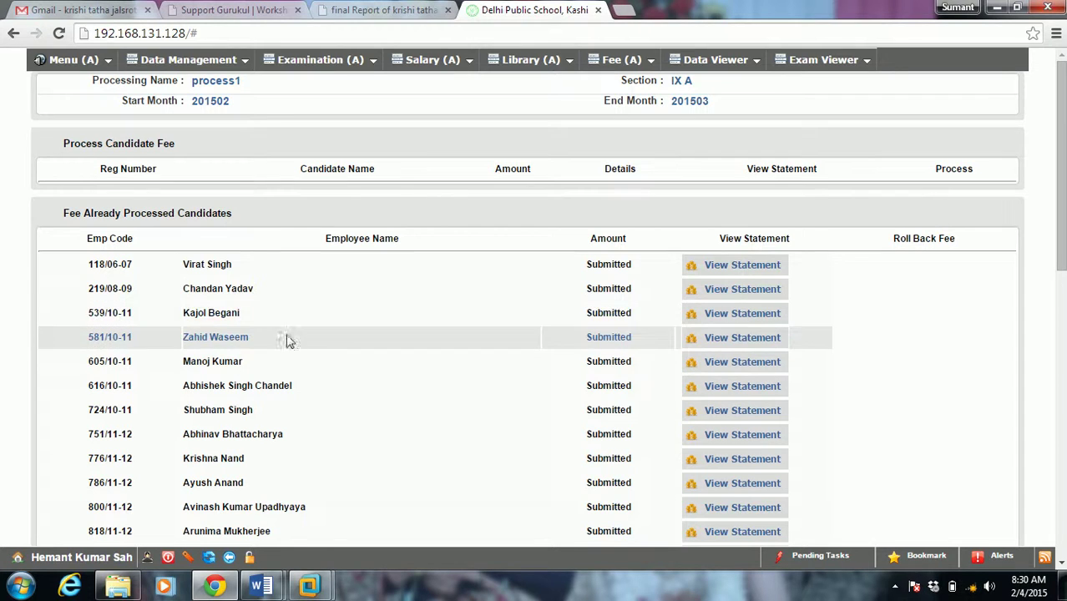
Check the first processed candidate's account statement down to its last entries, and close it
{"action": "left_click", "coordinate": [743, 275]}
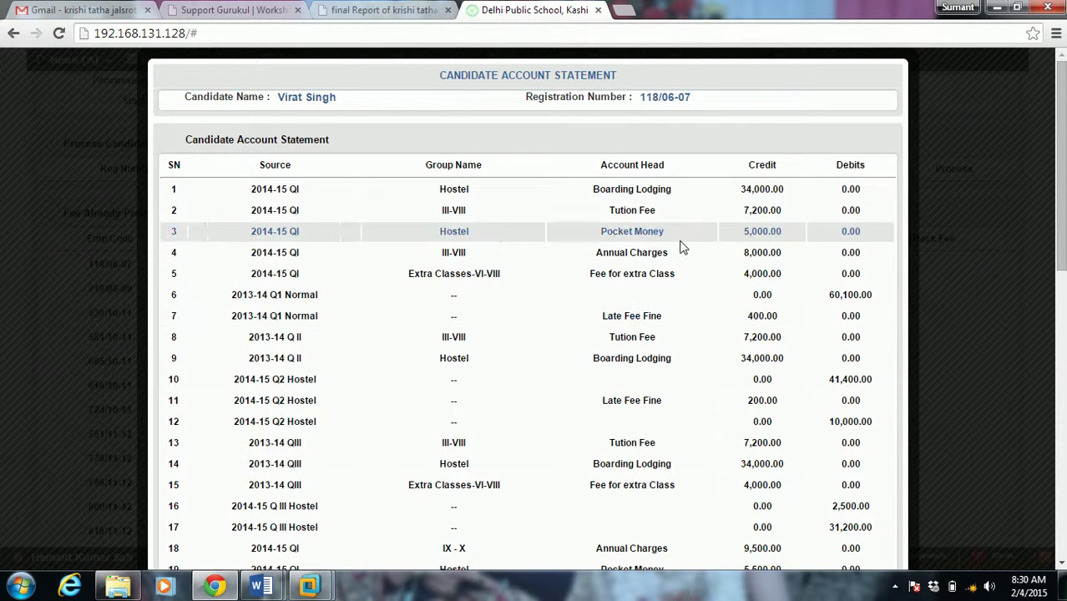
{"action": "left_click_drag", "start_coordinate": [1059, 225], "coordinate": [1059, 409]}
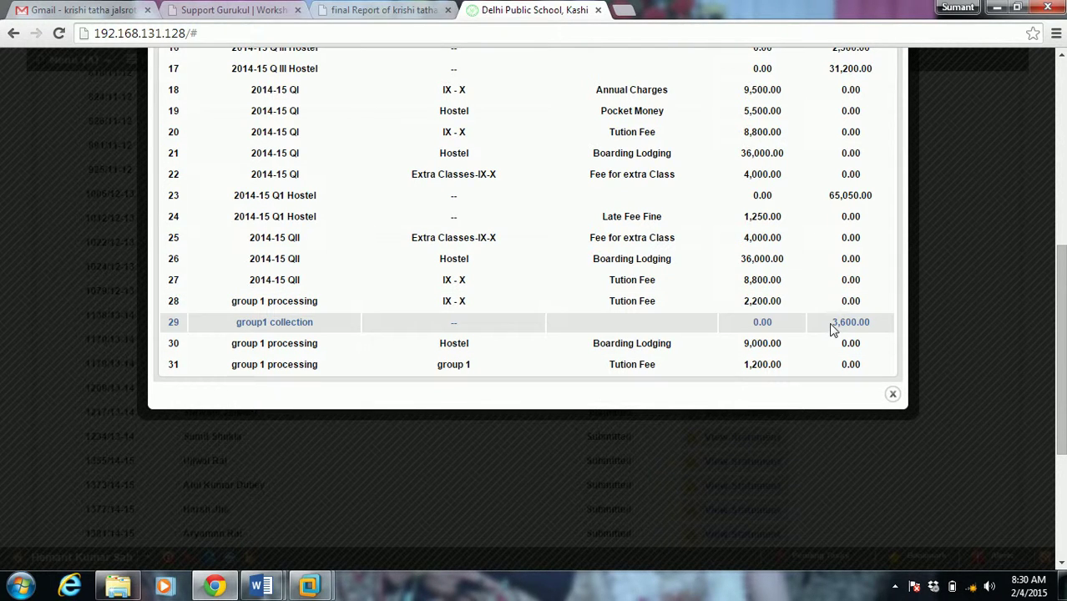
{"action": "left_click", "coordinate": [927, 320]}
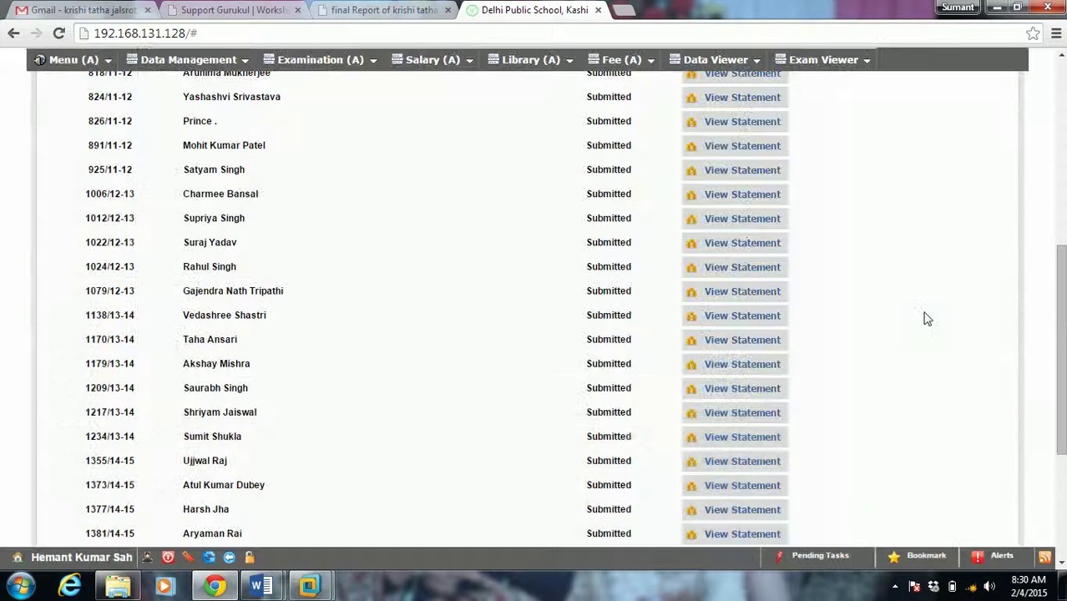
Open the candidate fee statement report and view the first processed IX A candidate's statement by searching the candidate's name
{"action": "scroll", "coordinate": [1055, 192], "scroll_direction": "up", "scroll_amount": 5}
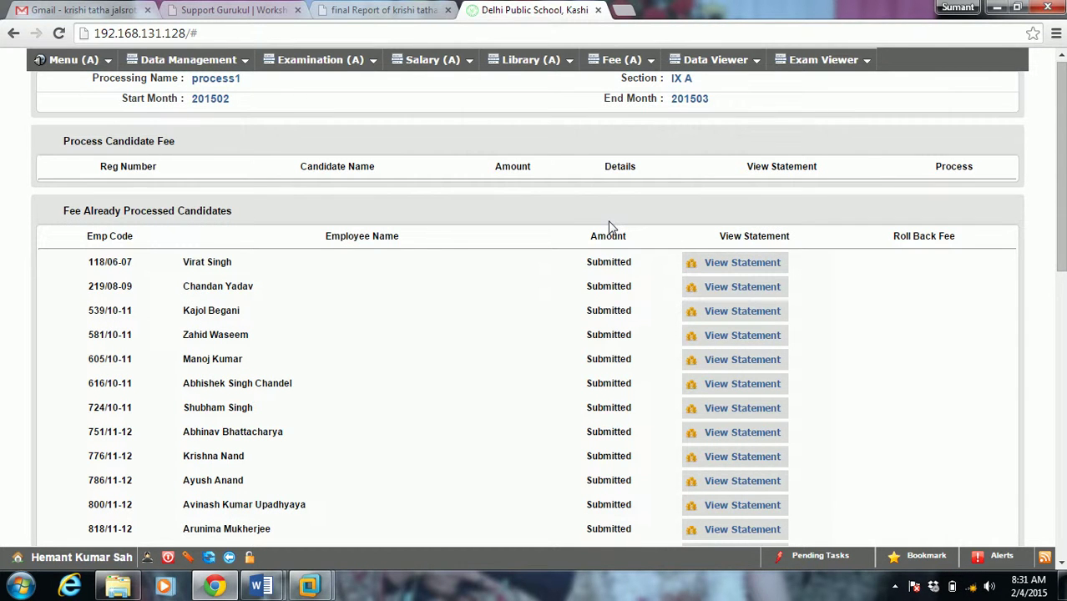
{"action": "left_click", "coordinate": [622, 59]}
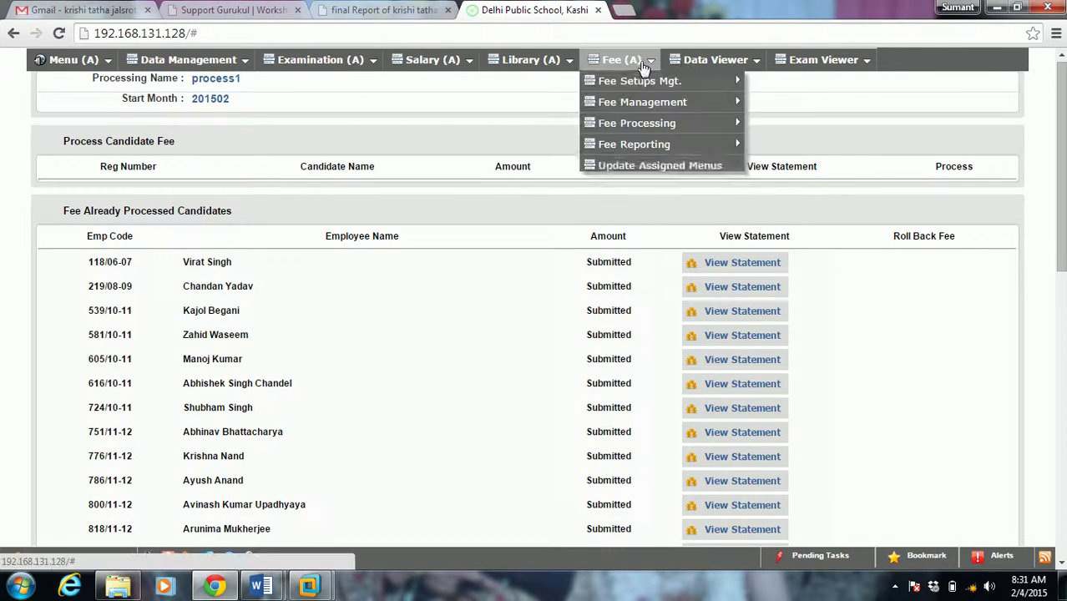
{"action": "mouse_move", "coordinate": [717, 156]}
{"action": "left_click", "coordinate": [795, 156]}
{"action": "left_click", "coordinate": [262, 148]}
{"action": "type", "text": "v"}
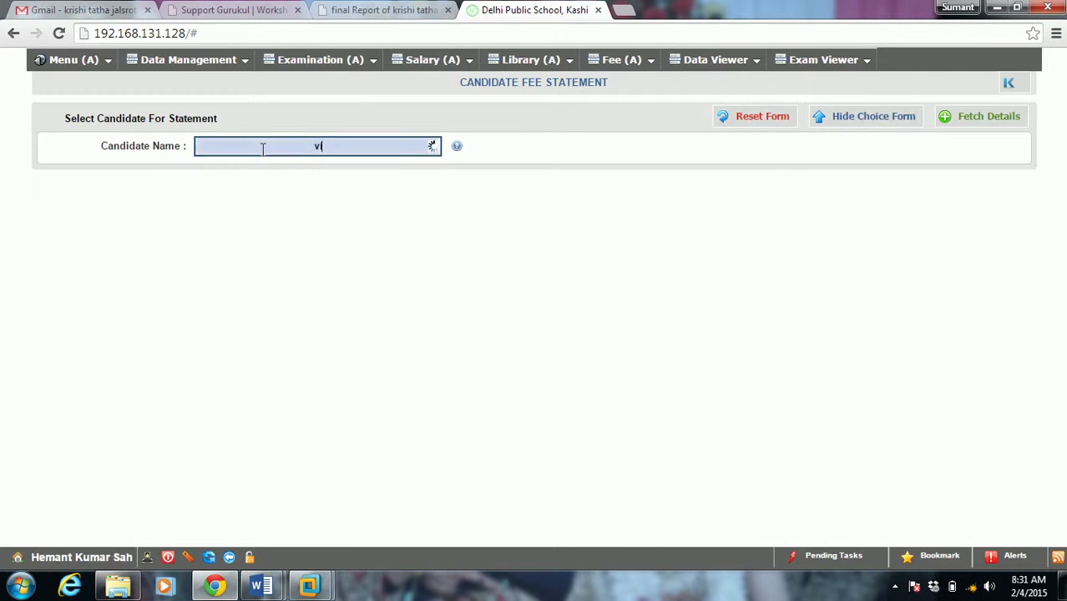
{"action": "type", "text": "ira"}
{"action": "left_click", "coordinate": [266, 167]}
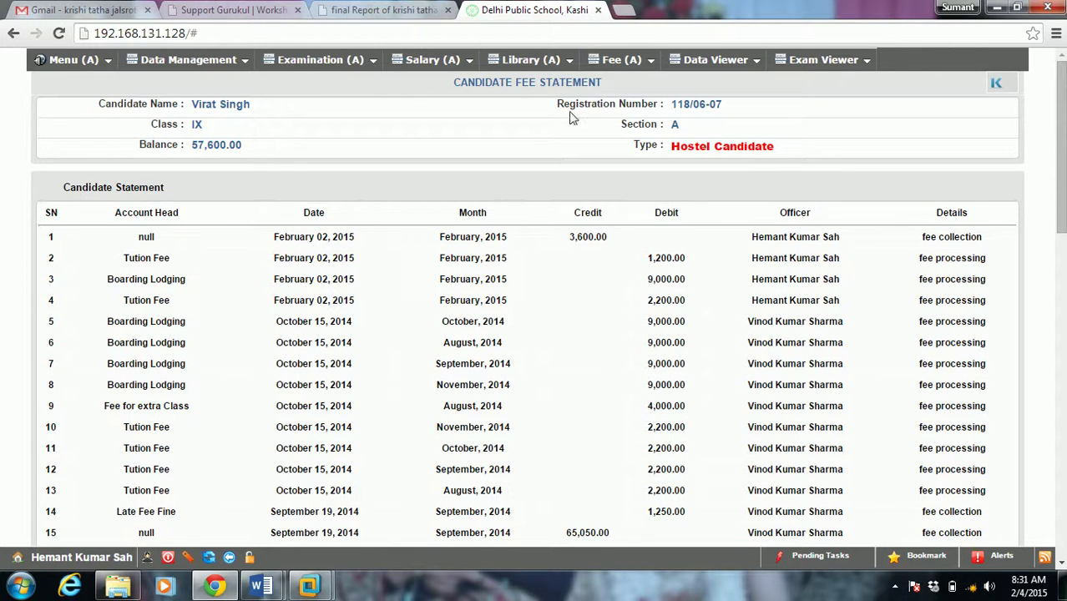
Draft a fee collection definition named collection one, due 2015-02-28, with the Account General Fine type in the fee collection module
{"action": "left_click", "coordinate": [618, 62]}
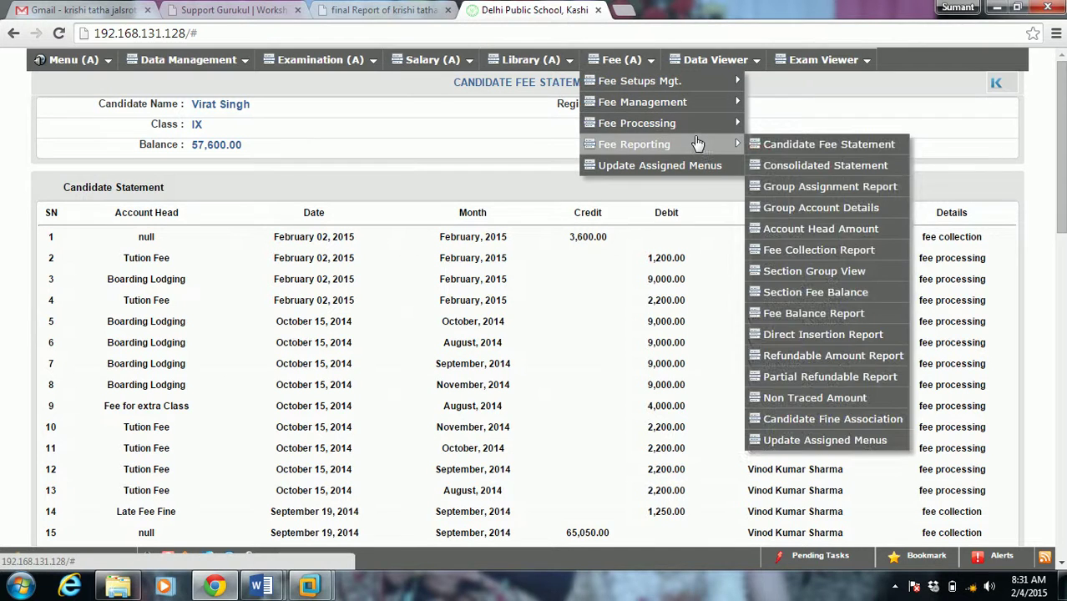
{"action": "mouse_move", "coordinate": [698, 126]}
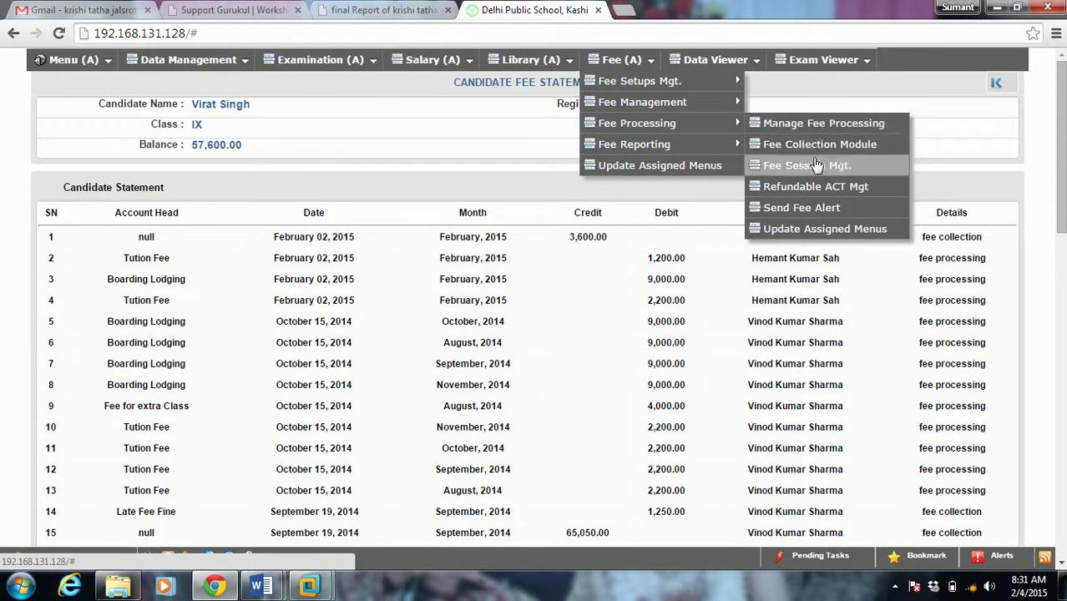
{"action": "left_click", "coordinate": [818, 143]}
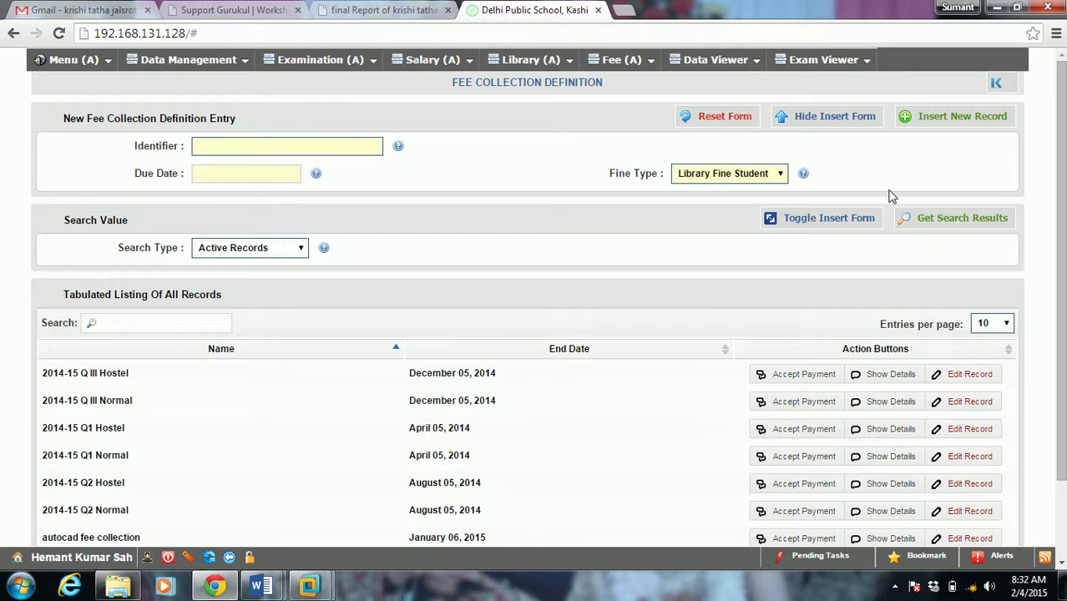
{"action": "left_click", "coordinate": [257, 148]}
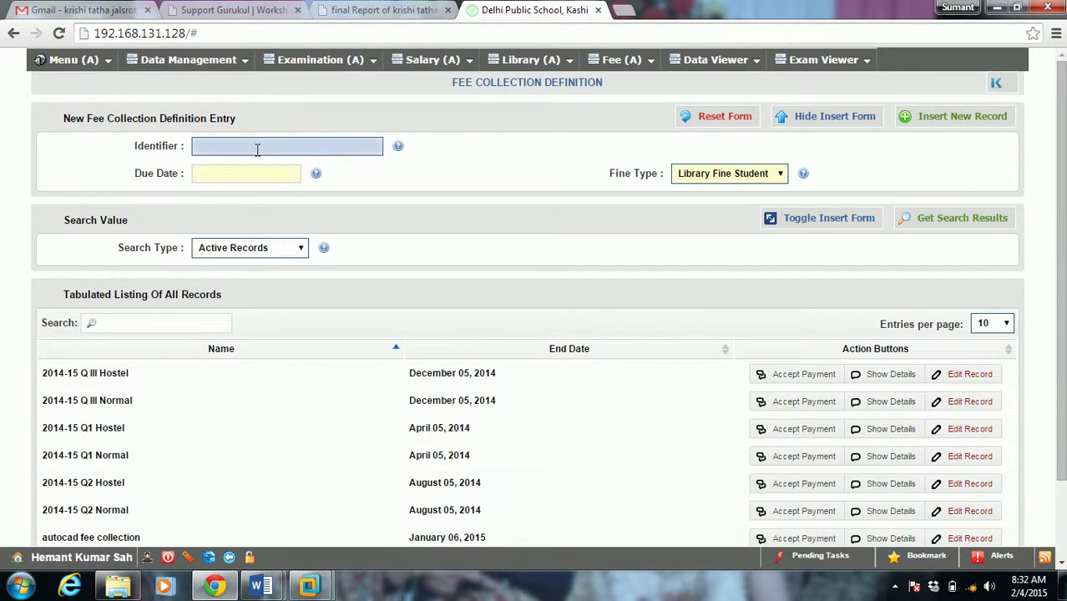
{"action": "type", "text": "collection one"}
{"action": "mouse_move", "coordinate": [316, 177]}
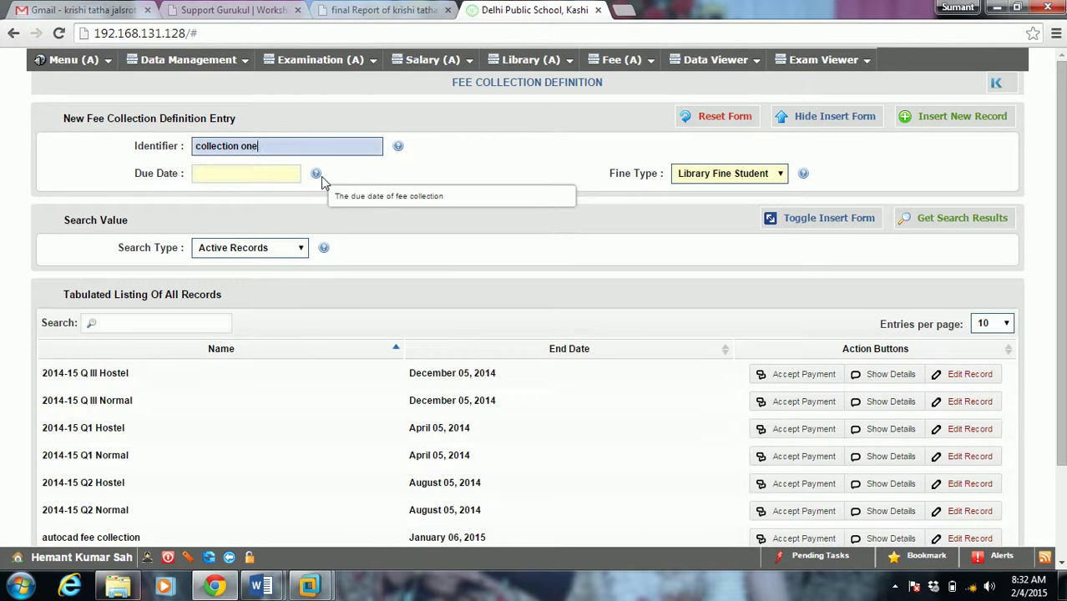
{"action": "left_click", "coordinate": [215, 174]}
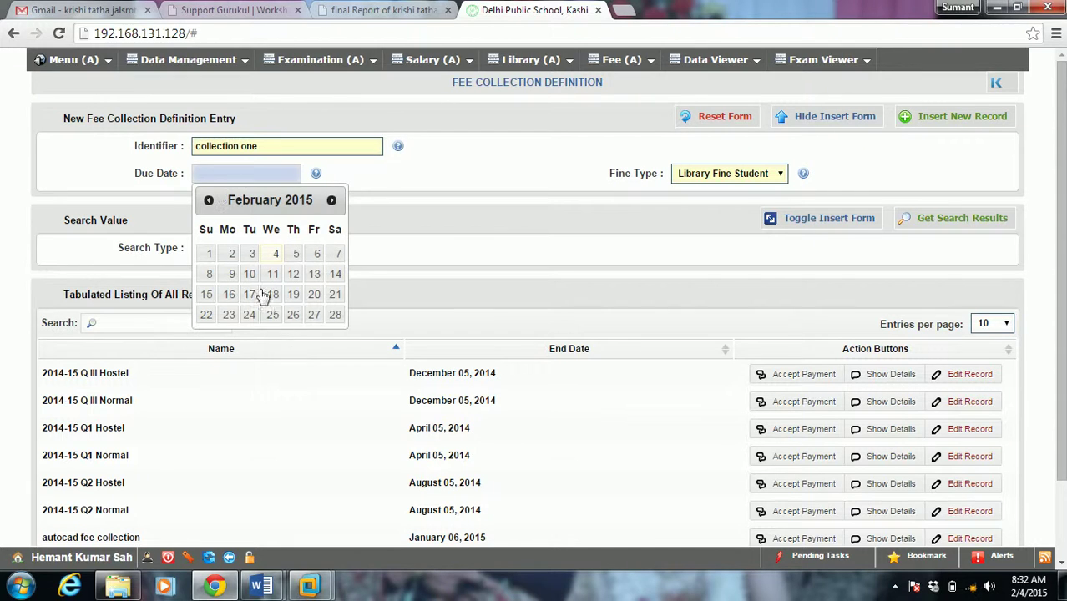
{"action": "left_click", "coordinate": [335, 315]}
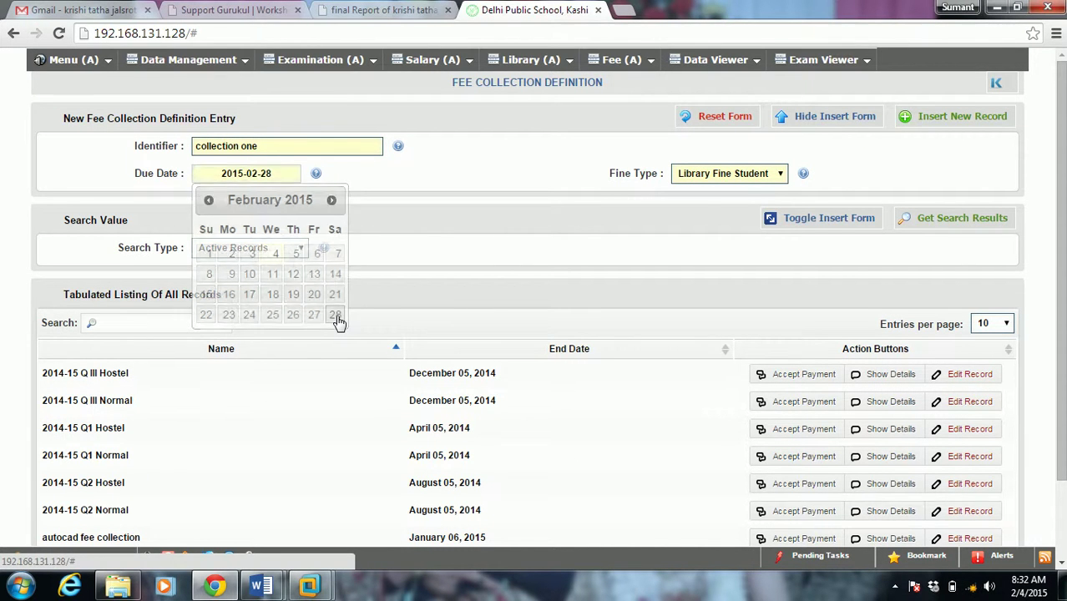
{"action": "left_click", "coordinate": [738, 177]}
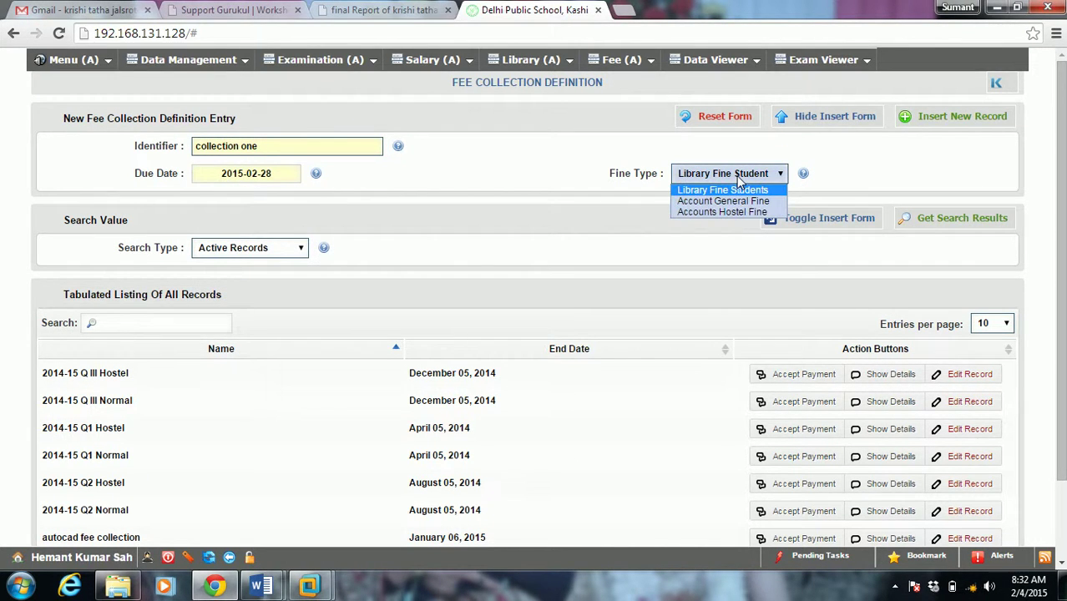
{"action": "left_click", "coordinate": [738, 202]}
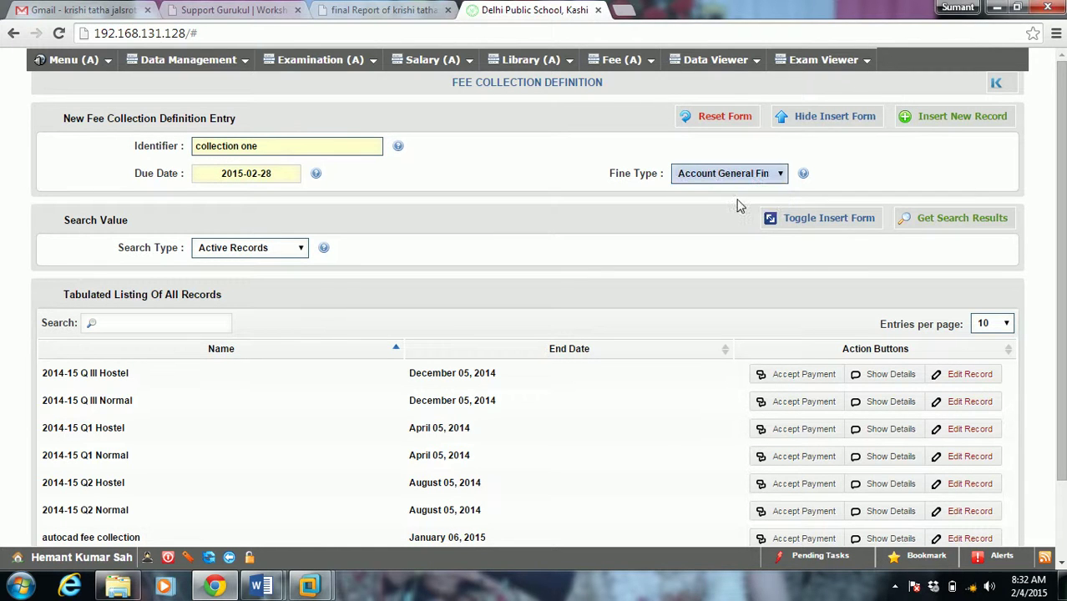
{"action": "left_click", "coordinate": [776, 179]}
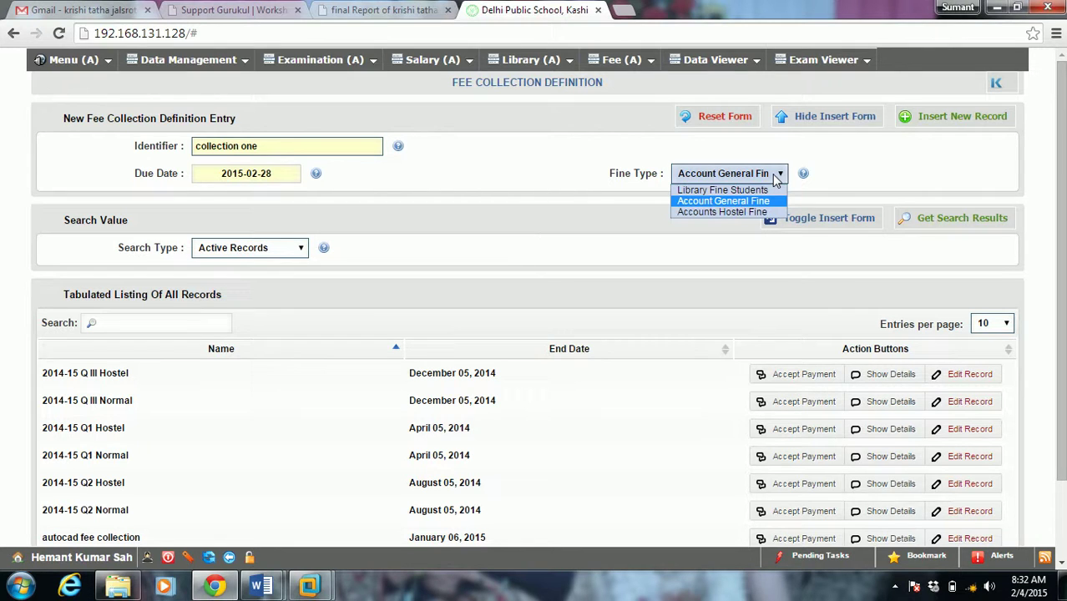
Try to add a fine type named new fine in fine management, and reload the page
{"action": "mouse_move", "coordinate": [177, 64]}
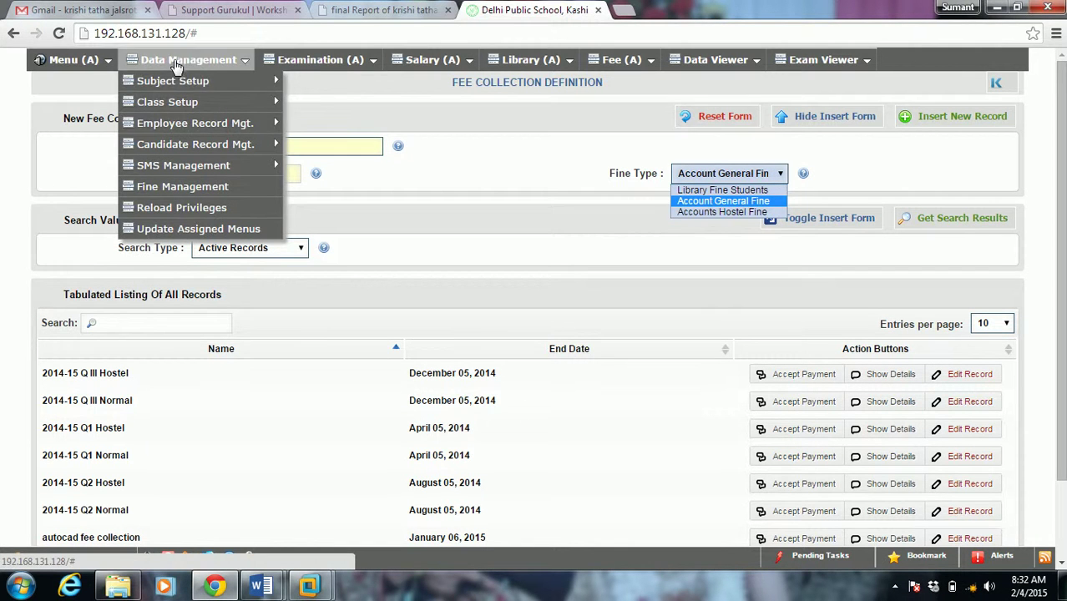
{"action": "left_click", "coordinate": [189, 194]}
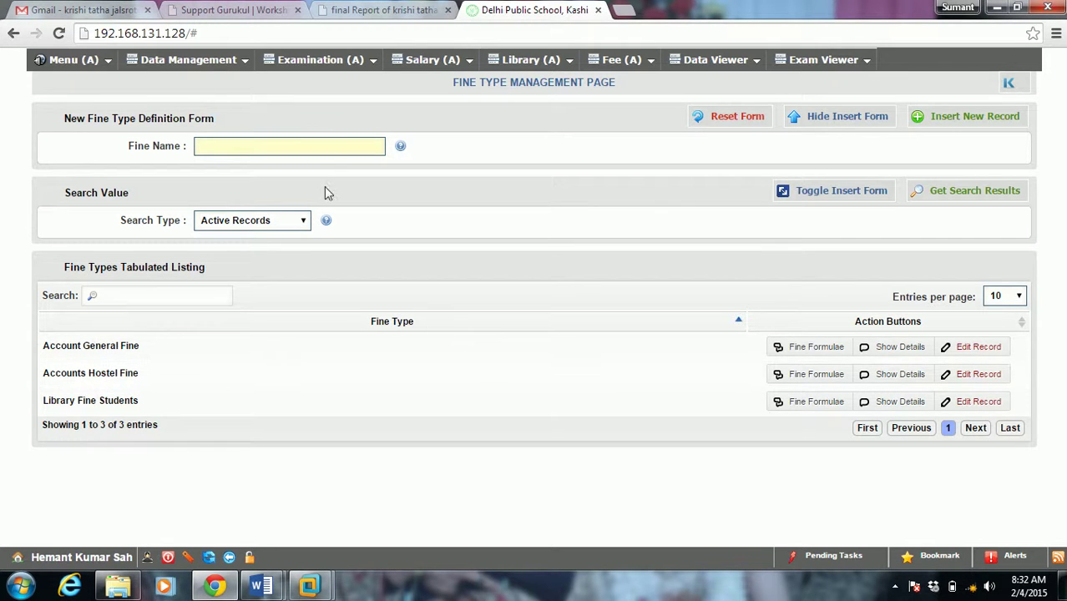
{"action": "left_click", "coordinate": [324, 142]}
{"action": "type", "text": "new fine"}
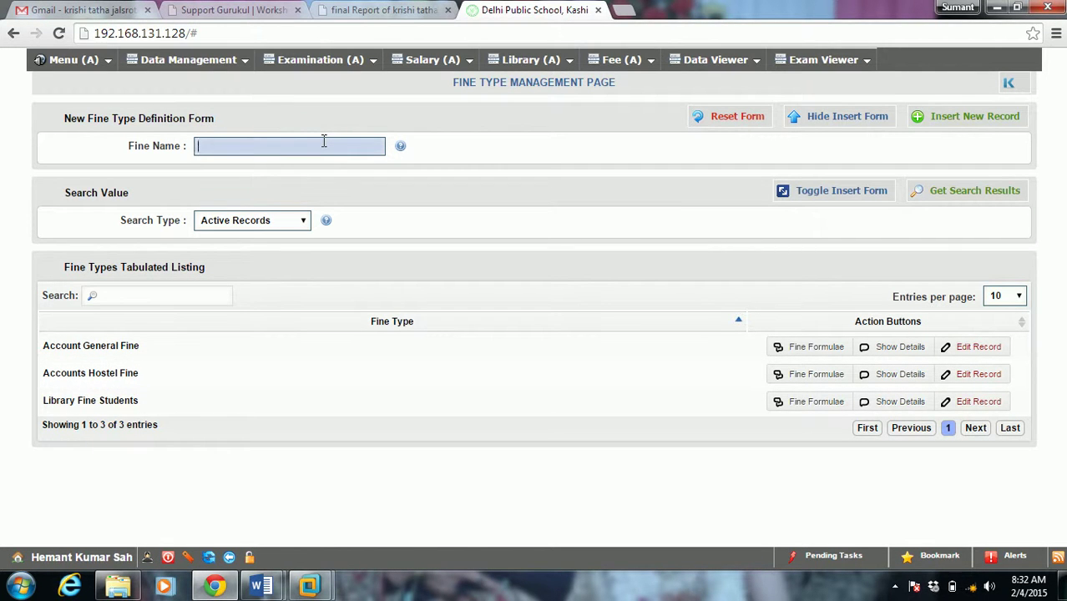
{"action": "left_click", "coordinate": [965, 119]}
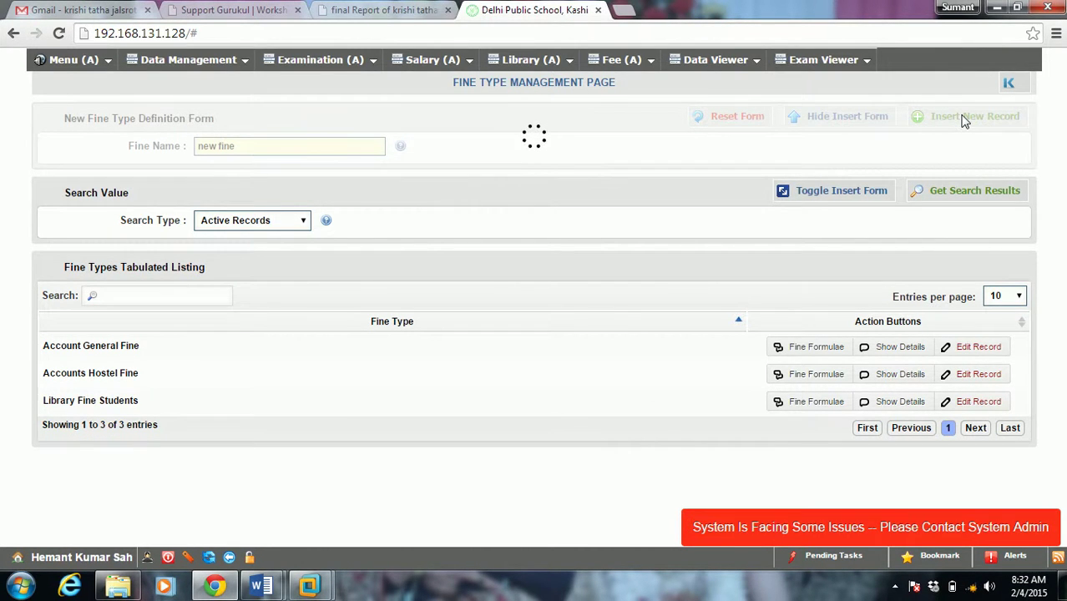
{"action": "left_click", "coordinate": [60, 34]}
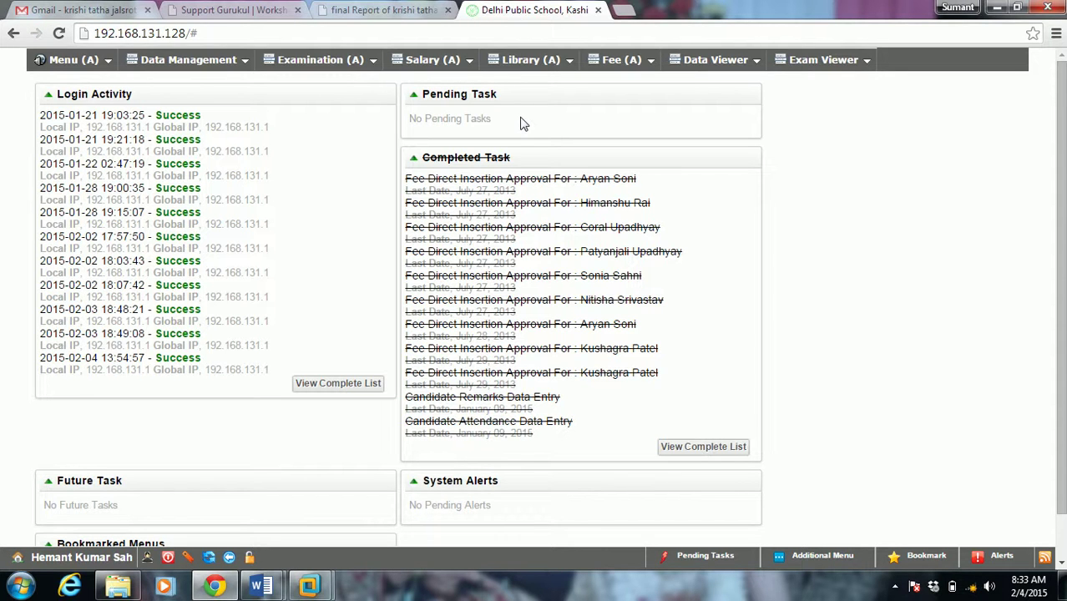
Open the fee collection module again and sort the collection records by name in descending order
{"action": "left_click", "coordinate": [622, 59]}
{"action": "mouse_move", "coordinate": [668, 144]}
{"action": "mouse_move", "coordinate": [727, 127]}
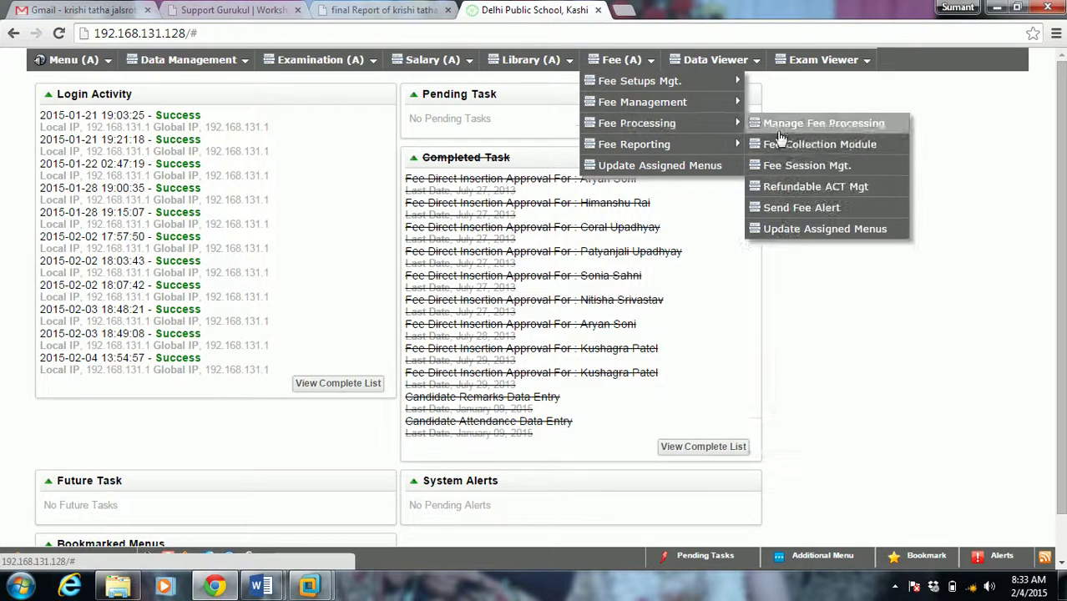
{"action": "left_click", "coordinate": [766, 142]}
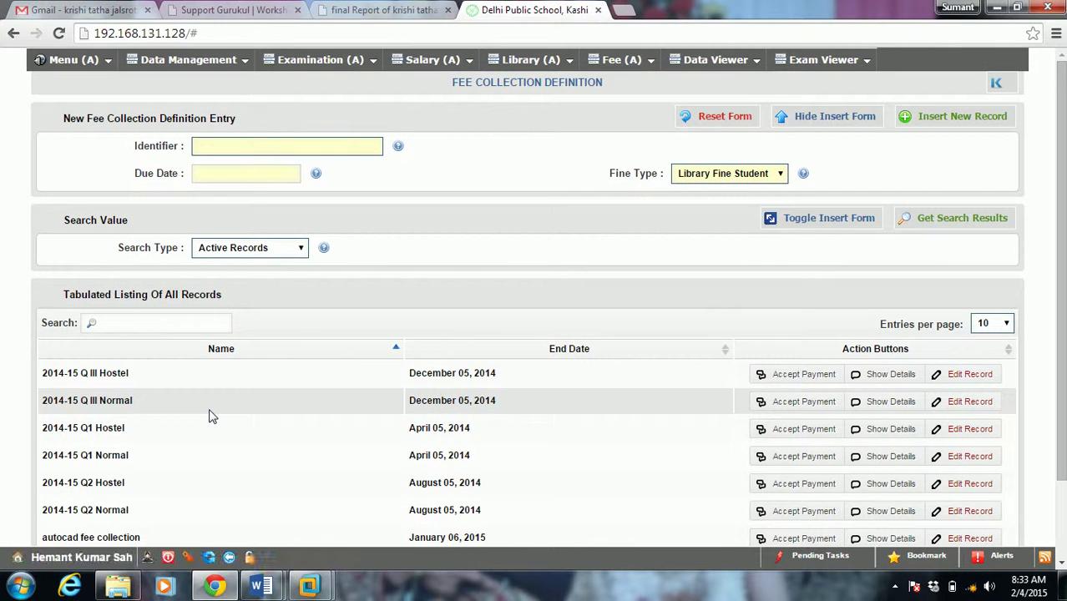
{"action": "left_click", "coordinate": [224, 350]}
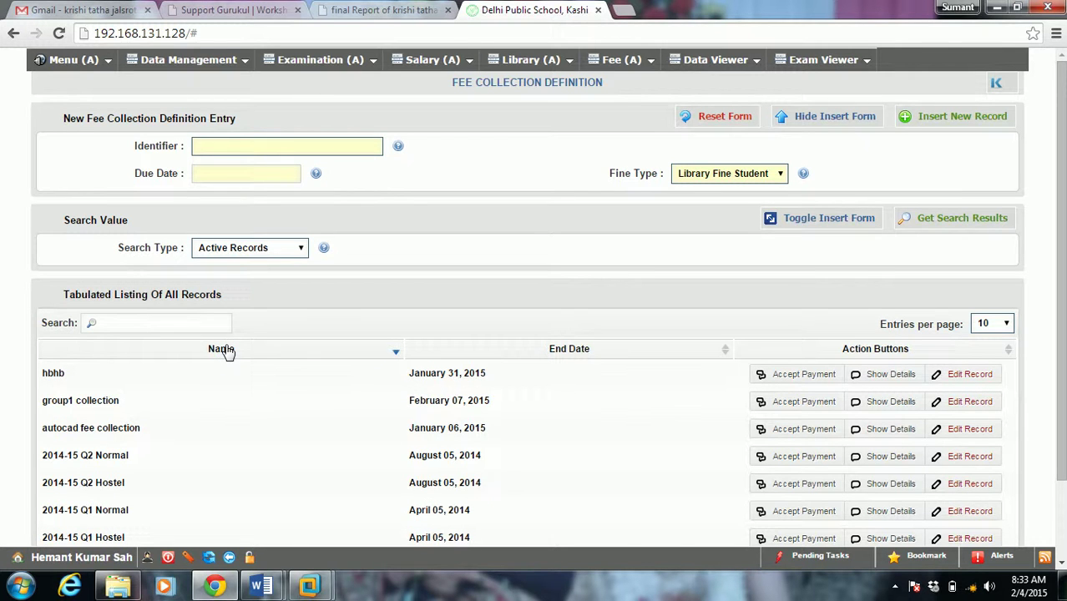
Insert a fee collection definition named collection one with due date 2015-02-28 and fine type Account General Fine
{"action": "left_click", "coordinate": [244, 147]}
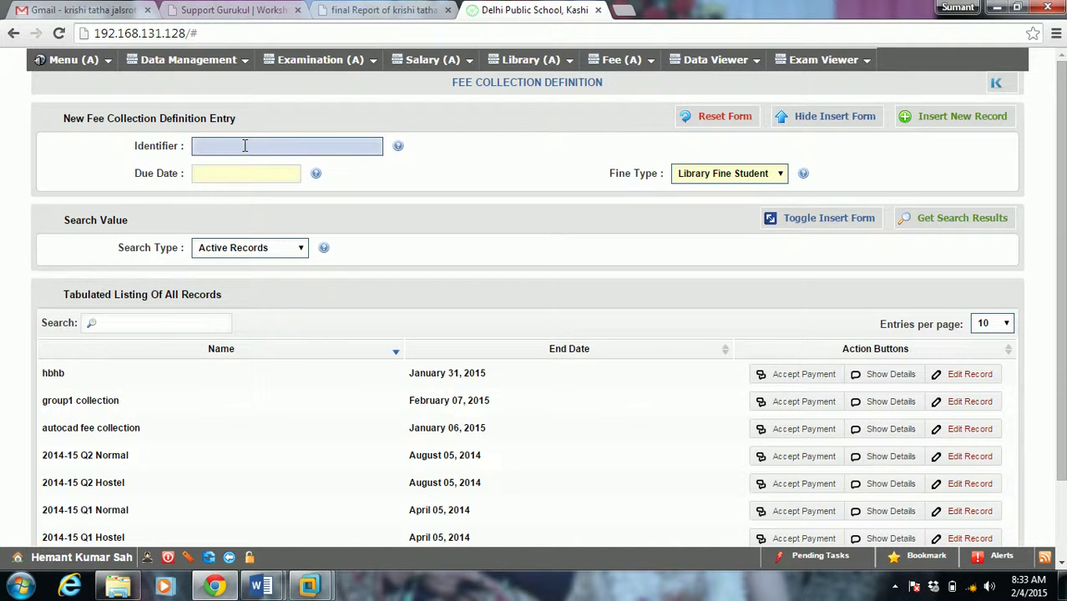
{"action": "type", "text": "collection one"}
{"action": "left_click", "coordinate": [245, 173]}
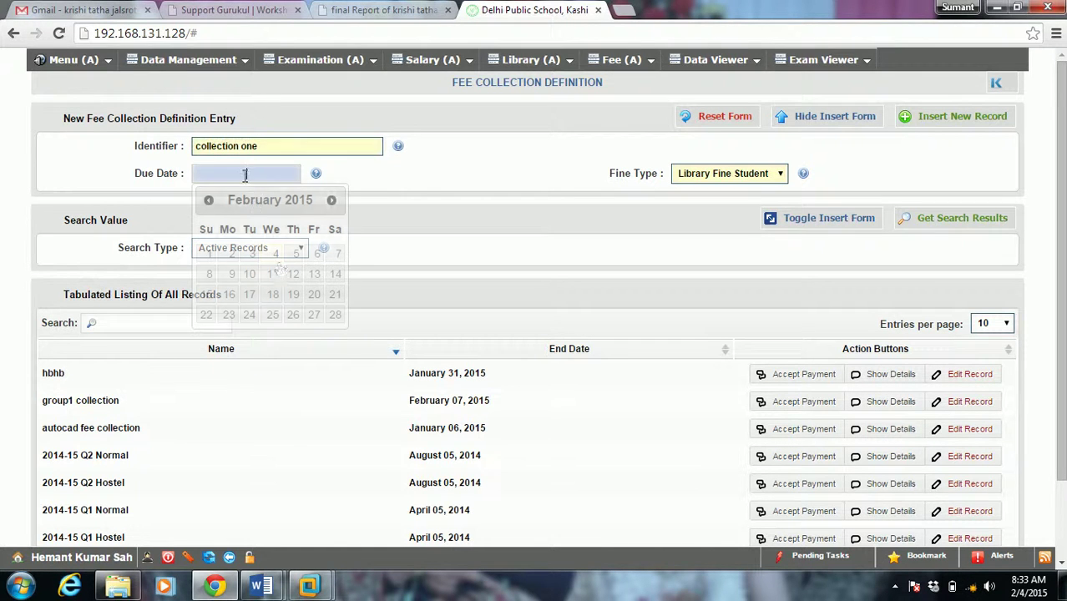
{"action": "left_click", "coordinate": [335, 315]}
{"action": "left_click", "coordinate": [725, 175]}
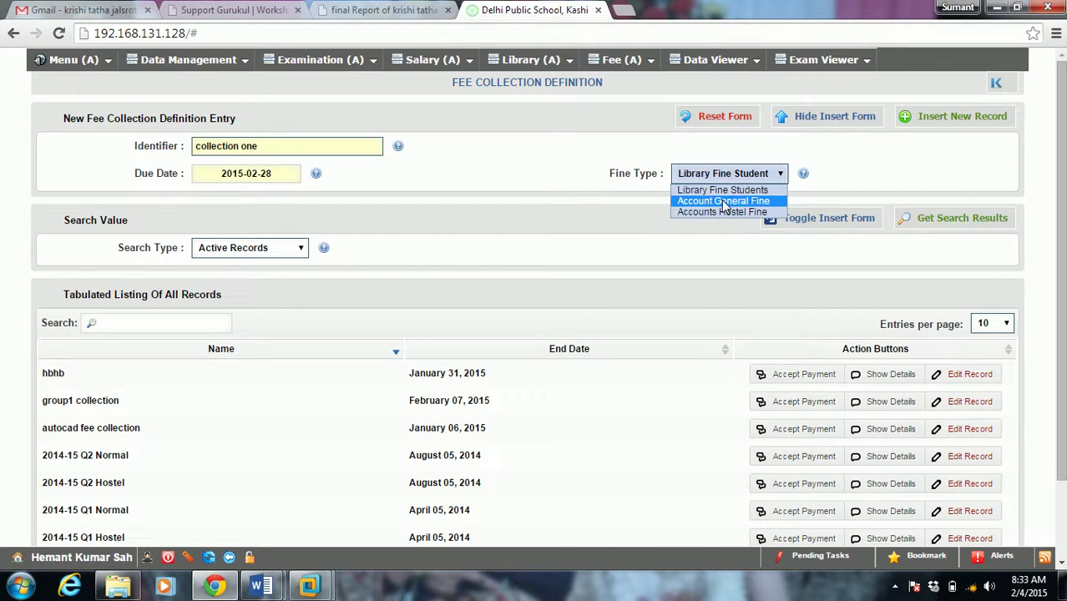
{"action": "left_click", "coordinate": [723, 202]}
{"action": "left_click", "coordinate": [958, 123]}
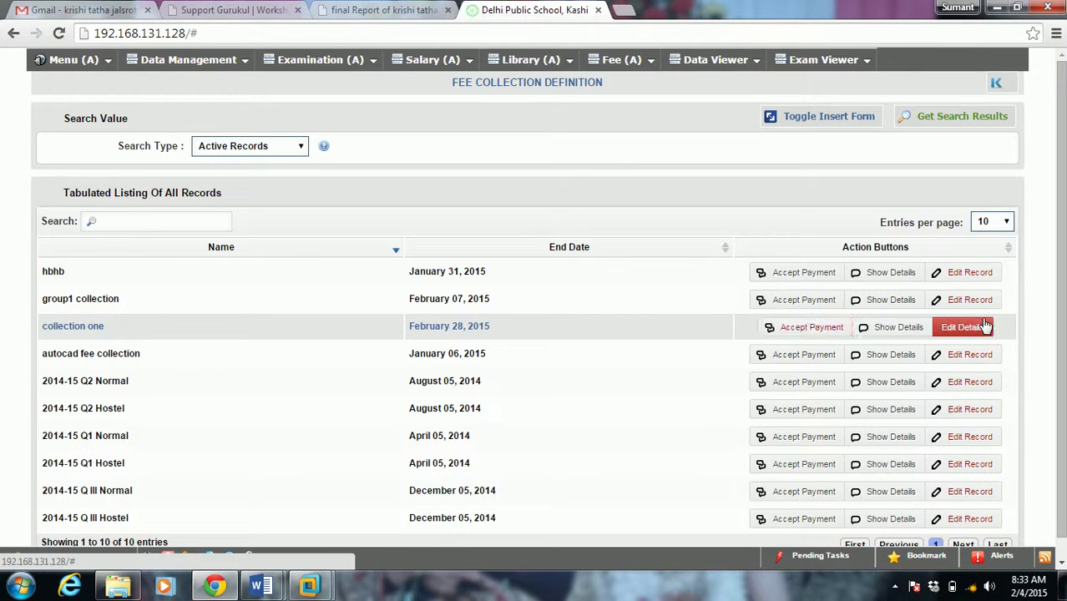
View the payment acceptance page of collection one and the record details of the 2014-15 Q III Hostel collection
{"action": "left_click", "coordinate": [800, 327]}
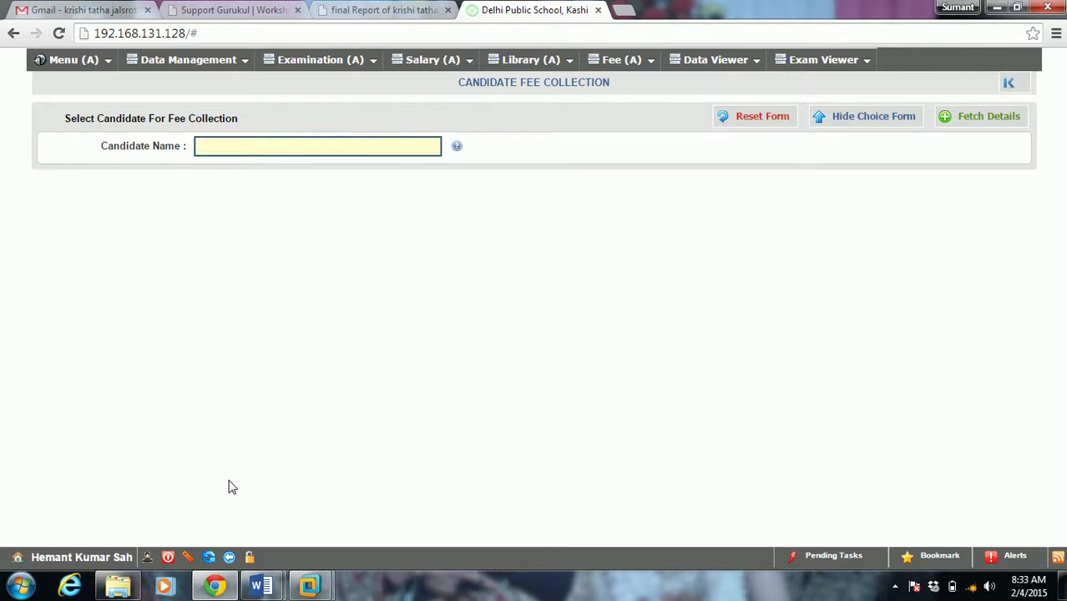
{"action": "left_click", "coordinate": [229, 570]}
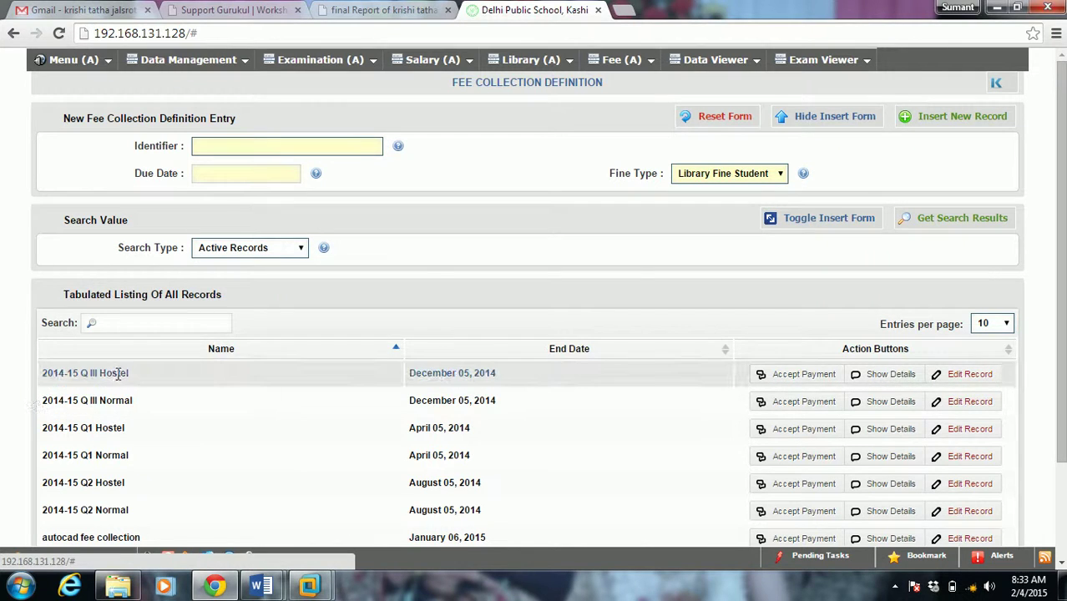
{"action": "left_click", "coordinate": [82, 386]}
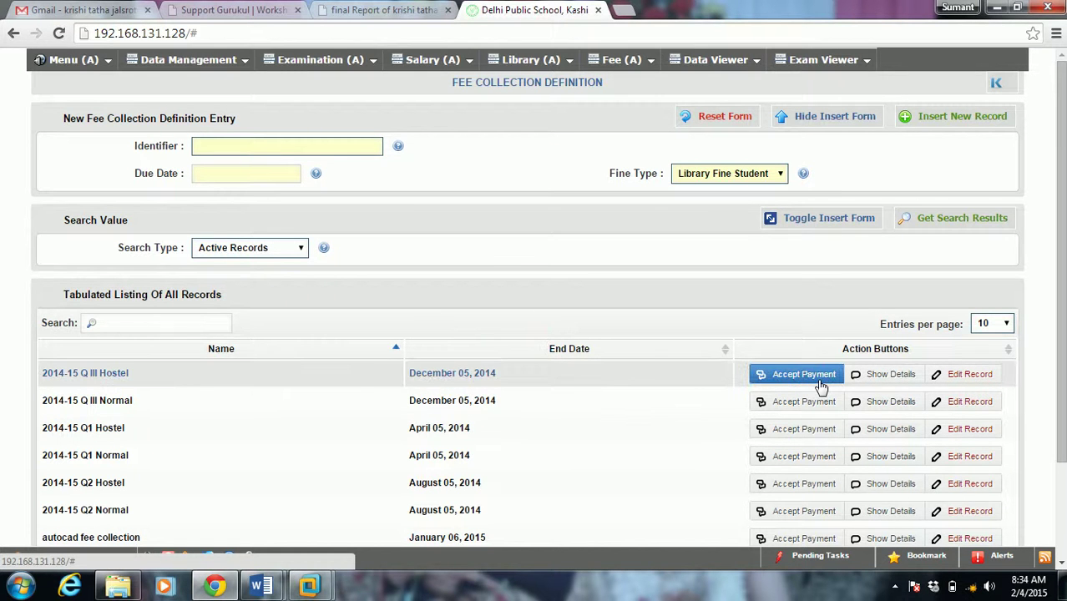
{"action": "left_click", "coordinate": [887, 376]}
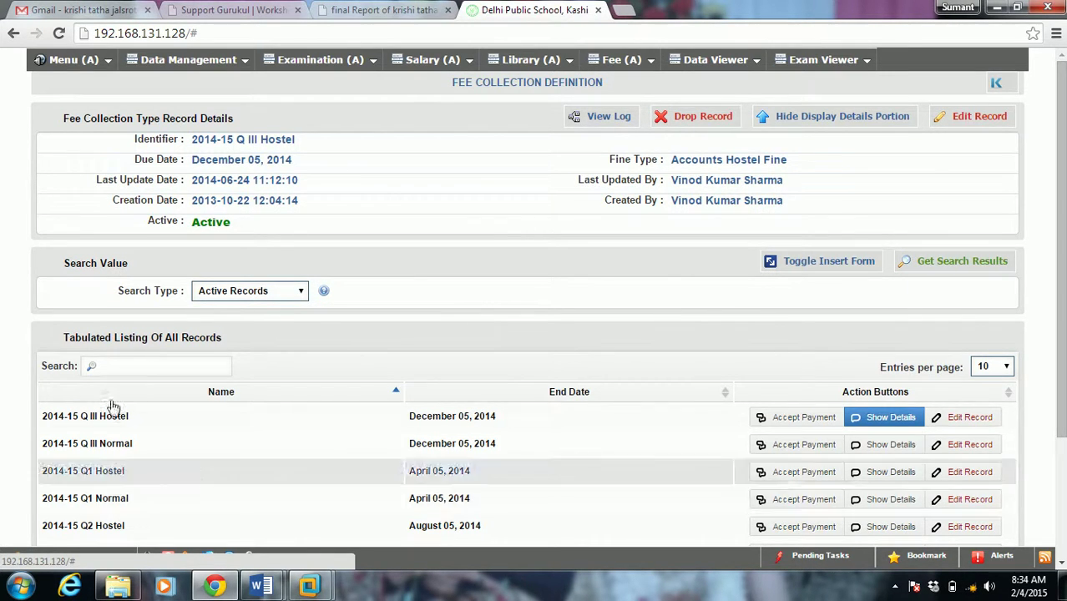
Start accepting a payment for collection one and load the first processed IX A candidate's fee collection form by name
{"action": "left_click", "coordinate": [224, 398]}
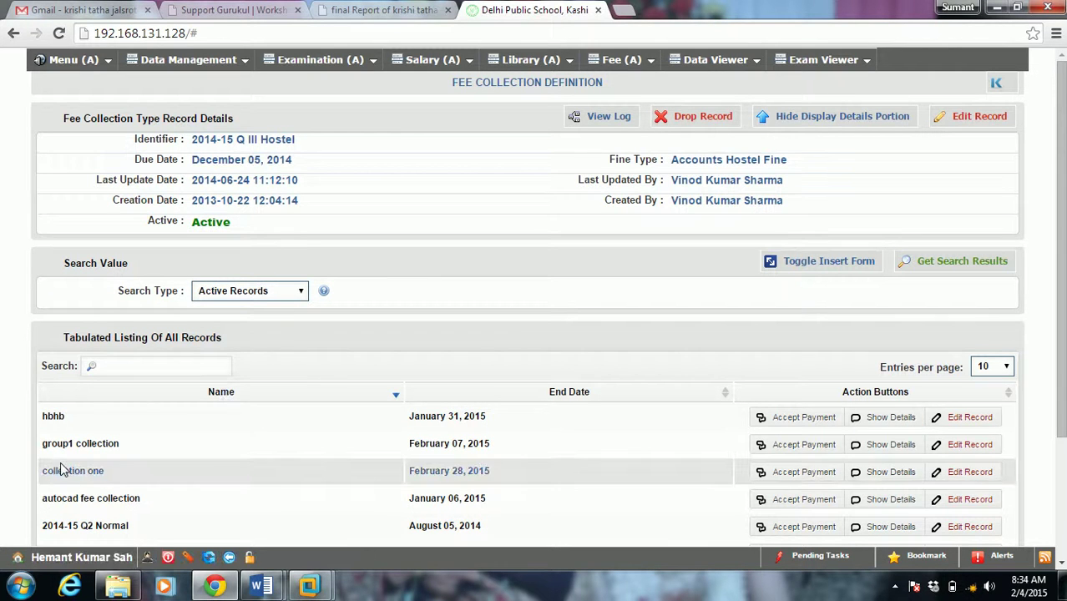
{"action": "left_click", "coordinate": [809, 473]}
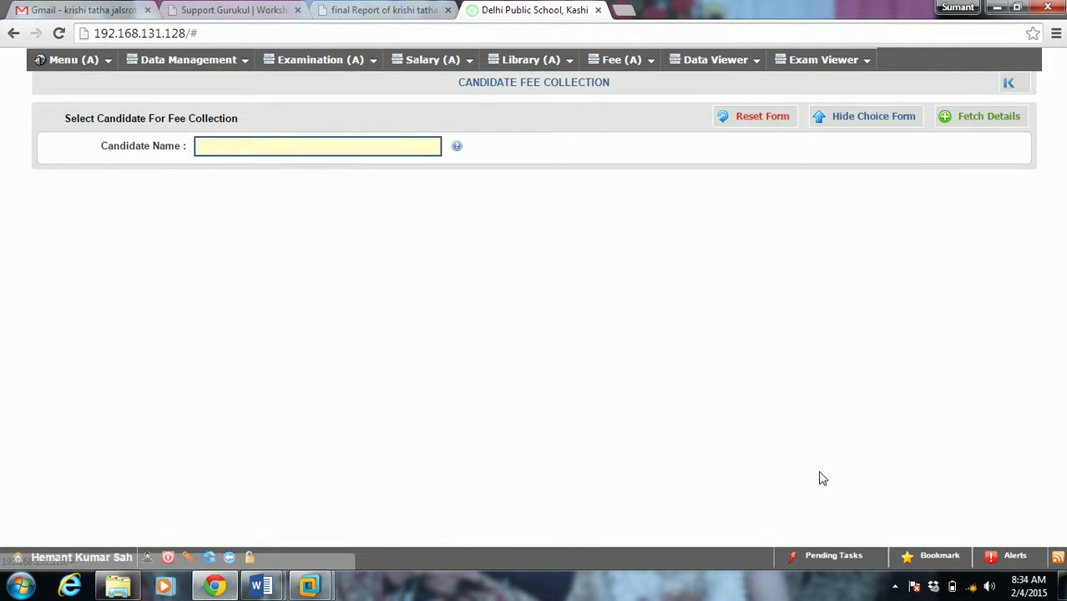
{"action": "left_click", "coordinate": [404, 147]}
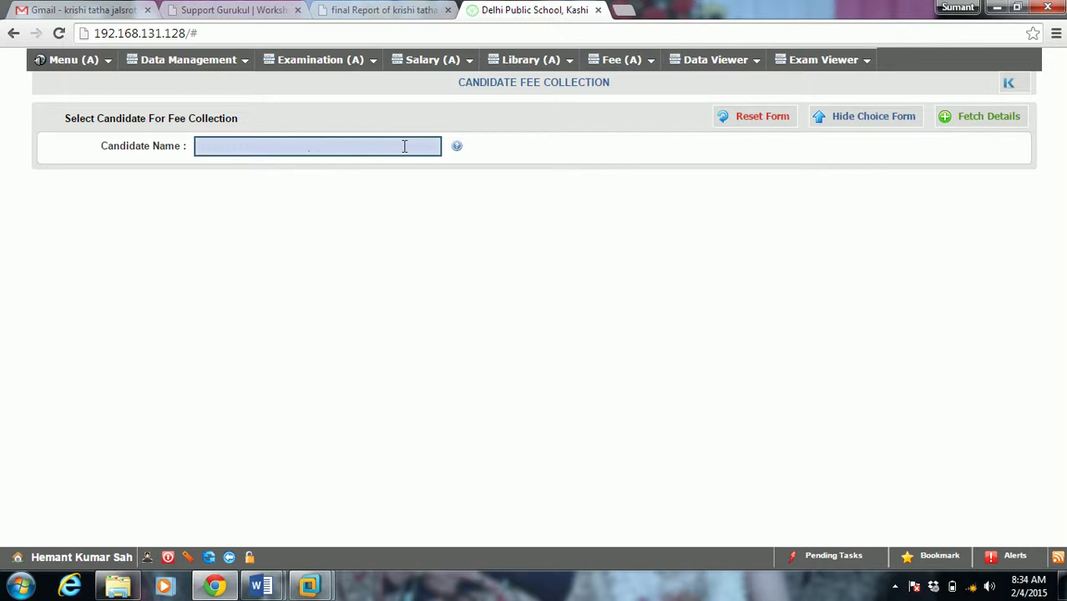
{"action": "type", "text": "vir"}
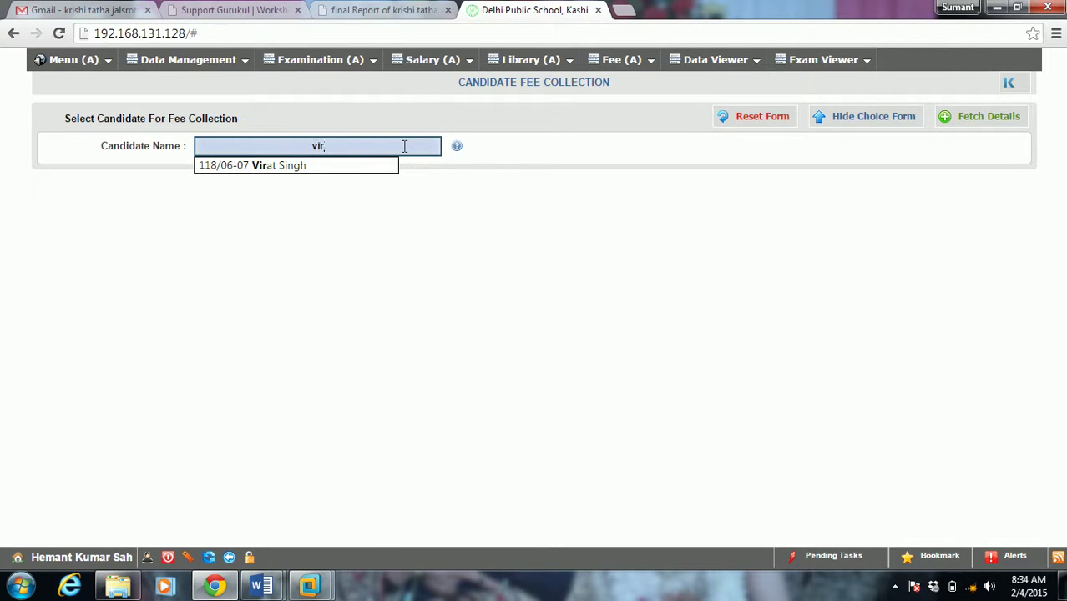
{"action": "left_click", "coordinate": [366, 166]}
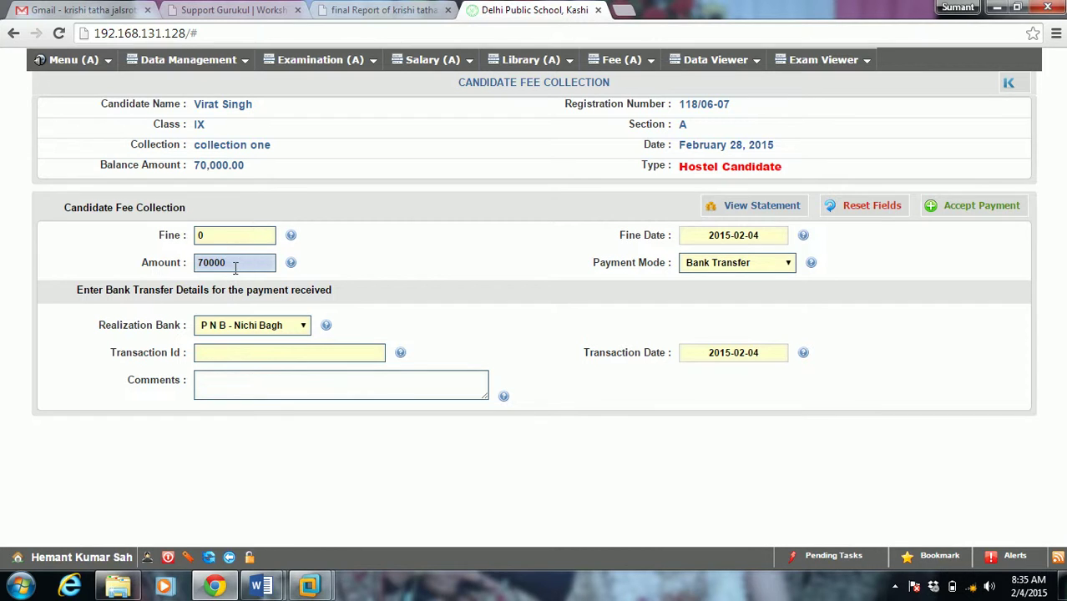
Accept and confirm a cash payment of 35500 for the loaded candidate, and dismiss the receipt's print preview without printing
{"action": "left_click_drag", "start_coordinate": [227, 265], "coordinate": [92, 304]}
{"action": "type", "text": "35500"}
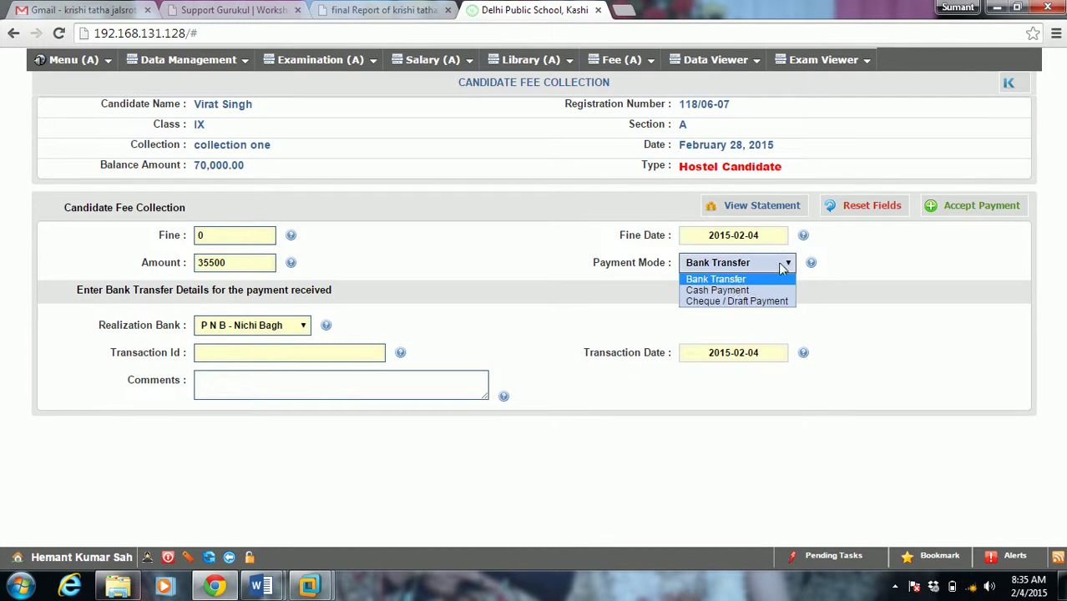
{"action": "left_click", "coordinate": [738, 291]}
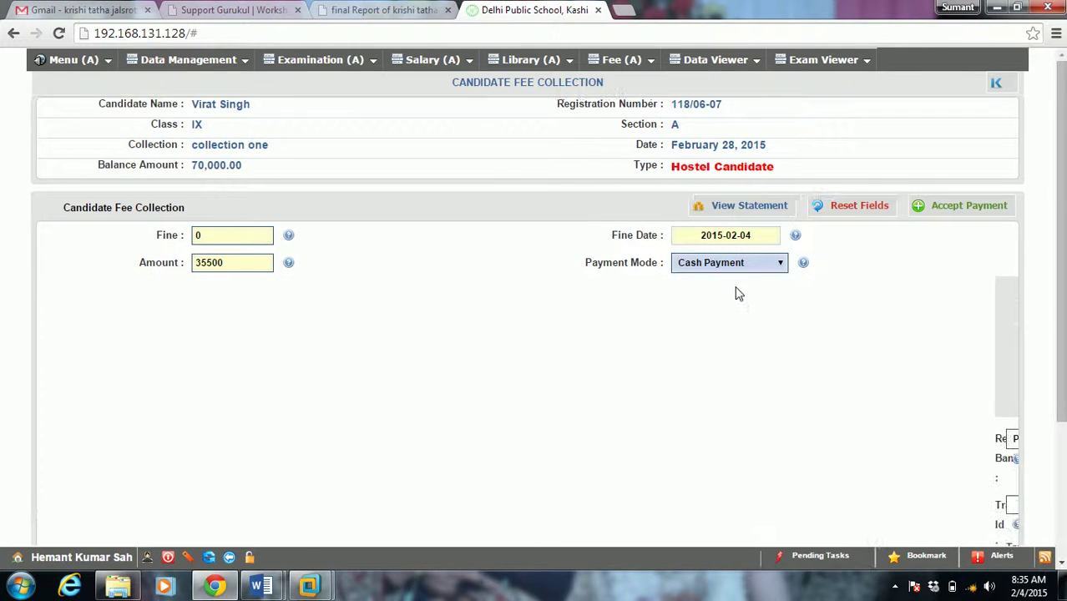
{"action": "left_click", "coordinate": [949, 217]}
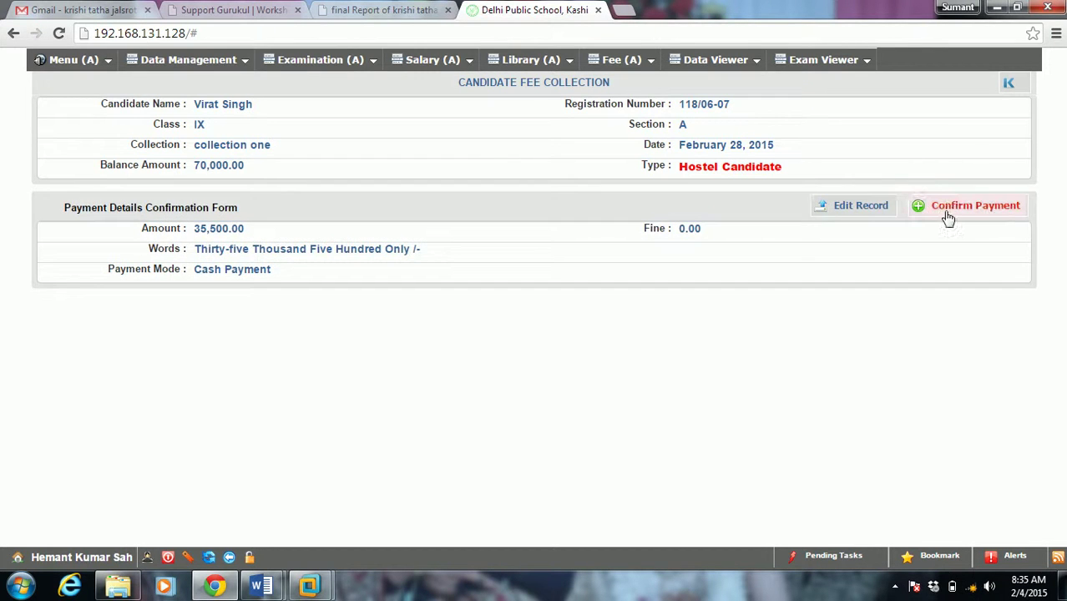
{"action": "left_click", "coordinate": [949, 217]}
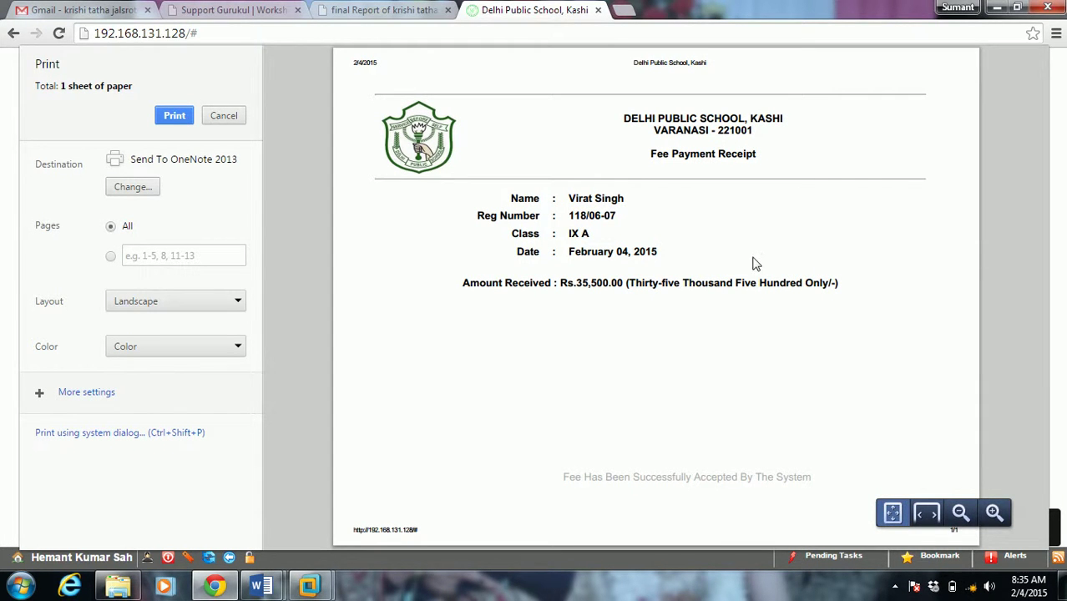
{"action": "left_click", "coordinate": [230, 117]}
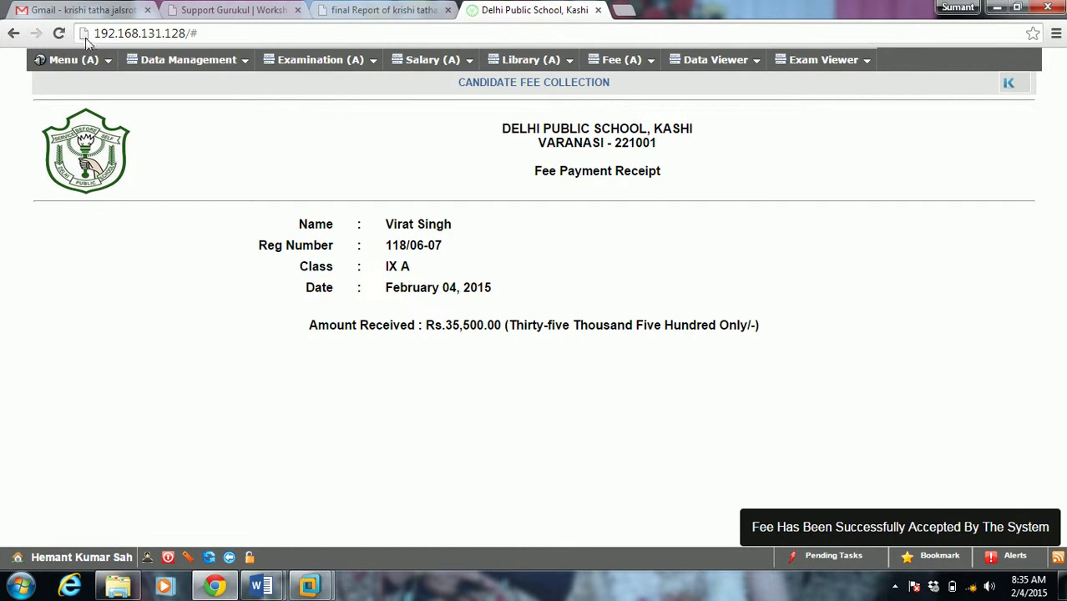
Reload the application and view the candidate fee statement of the candidate whose payment was just accepted
{"action": "left_click", "coordinate": [207, 558]}
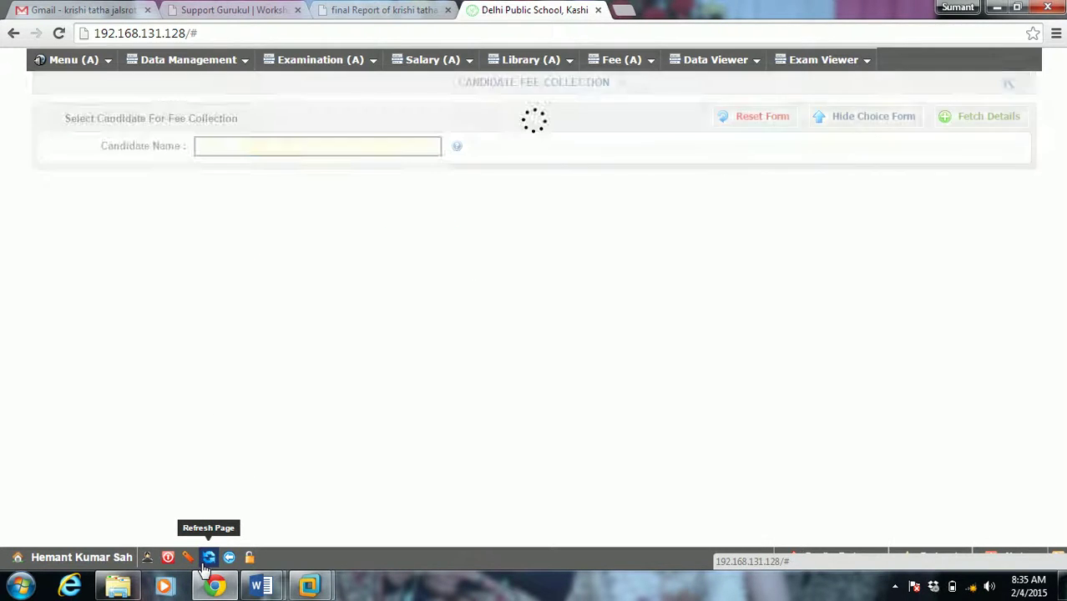
{"action": "left_click", "coordinate": [67, 38]}
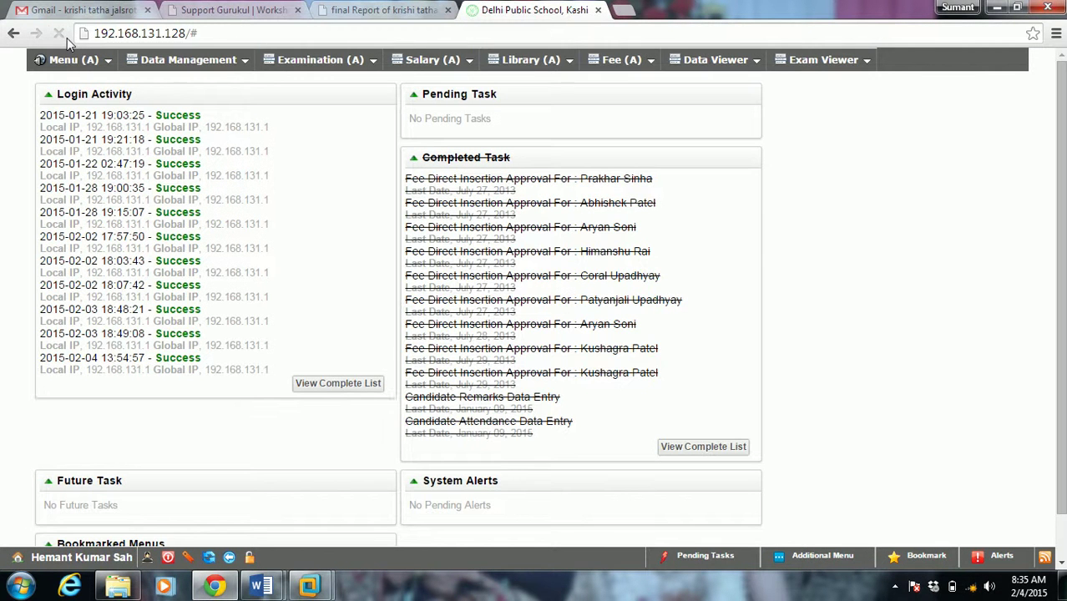
{"action": "left_click", "coordinate": [622, 59]}
{"action": "mouse_move", "coordinate": [666, 146]}
{"action": "left_click", "coordinate": [787, 144]}
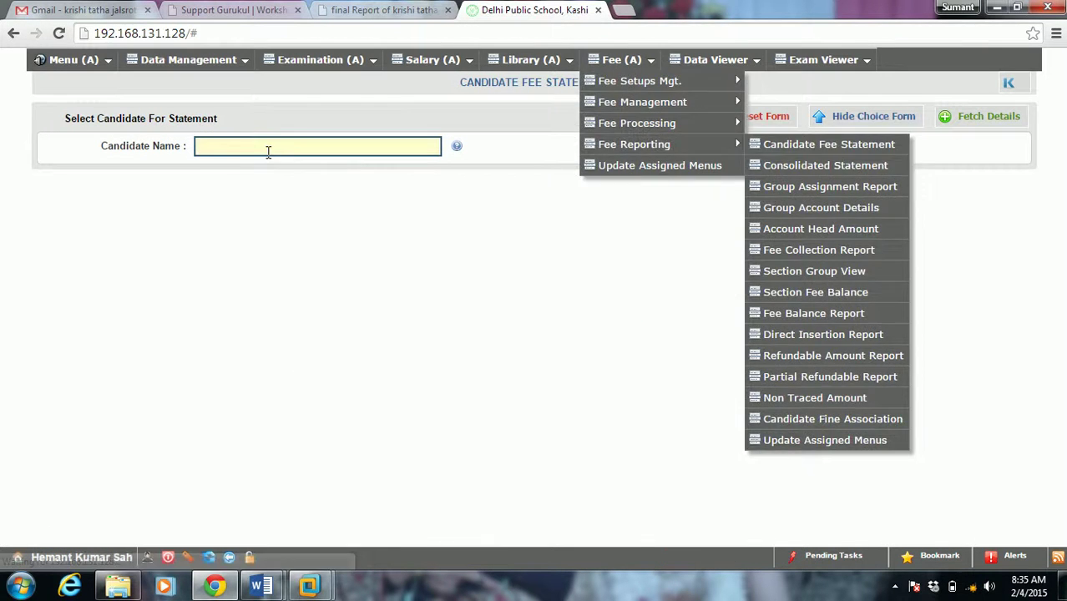
{"action": "type", "text": "v"}
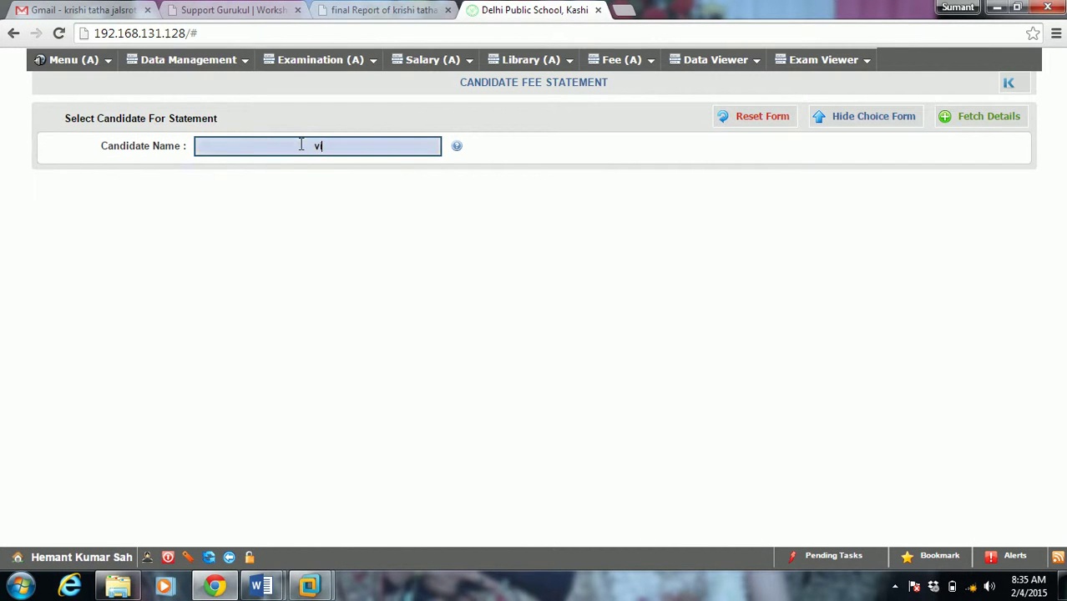
{"action": "type", "text": "ir"}
{"action": "left_click", "coordinate": [304, 166]}
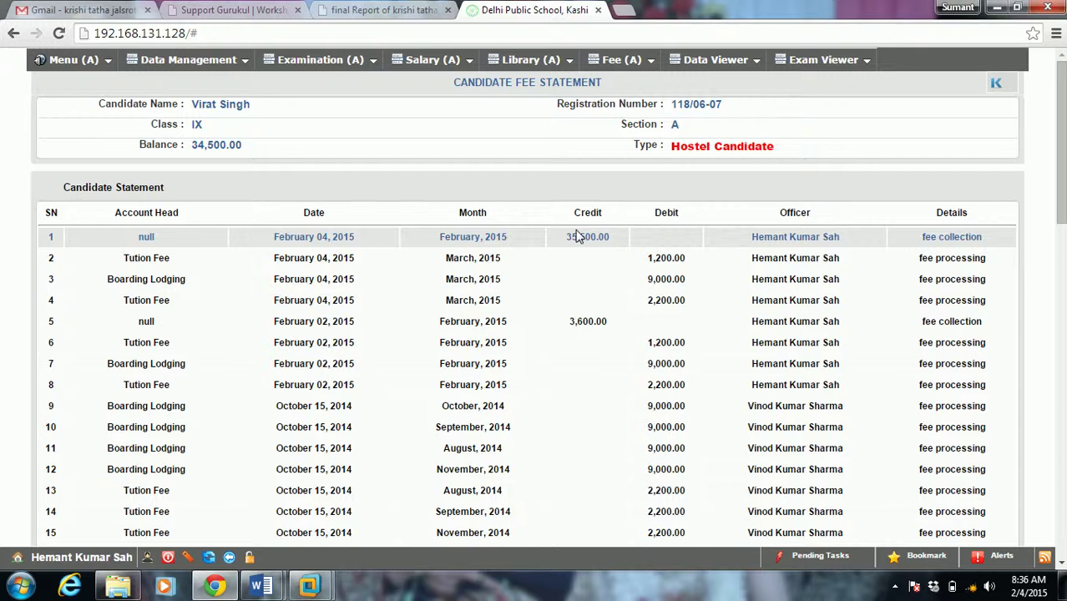
View the same candidate's consolidated fee statement and check its entries down to the collection one payment
{"action": "left_click", "coordinate": [621, 59]}
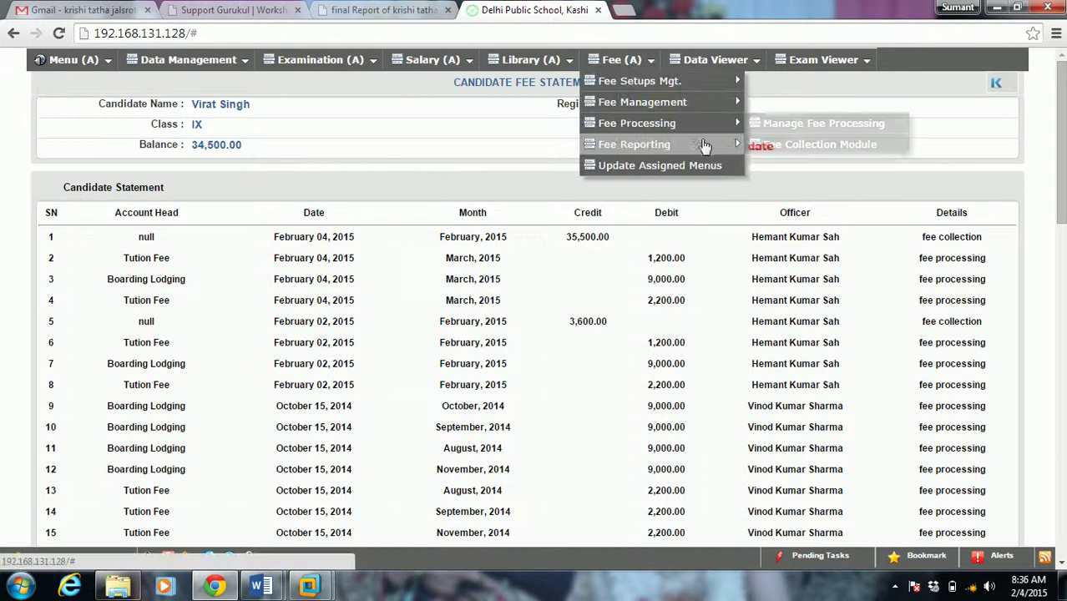
{"action": "mouse_move", "coordinate": [709, 145]}
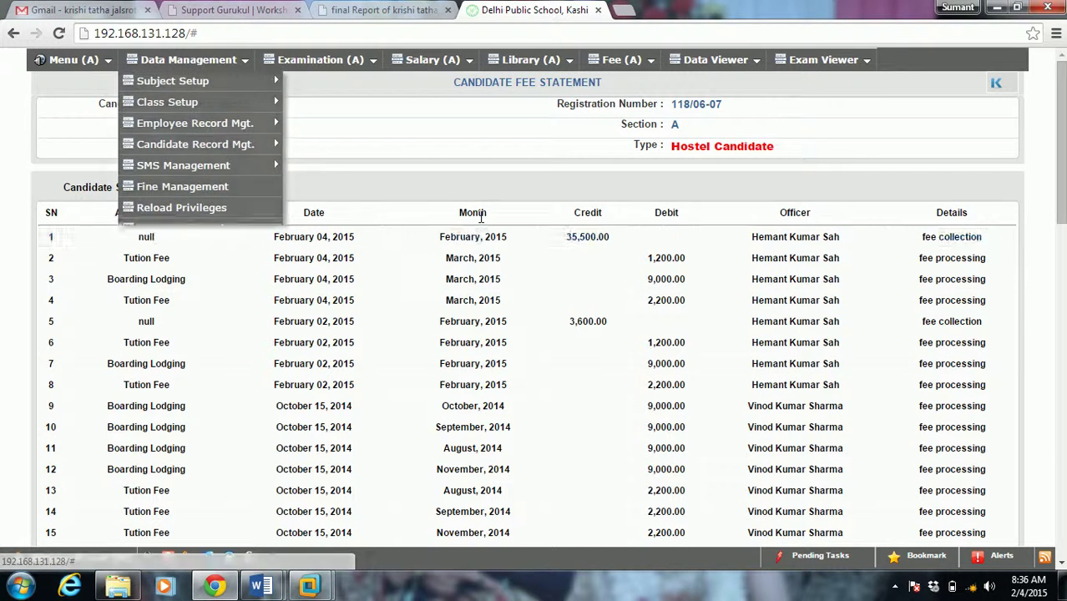
{"action": "mouse_move", "coordinate": [623, 60]}
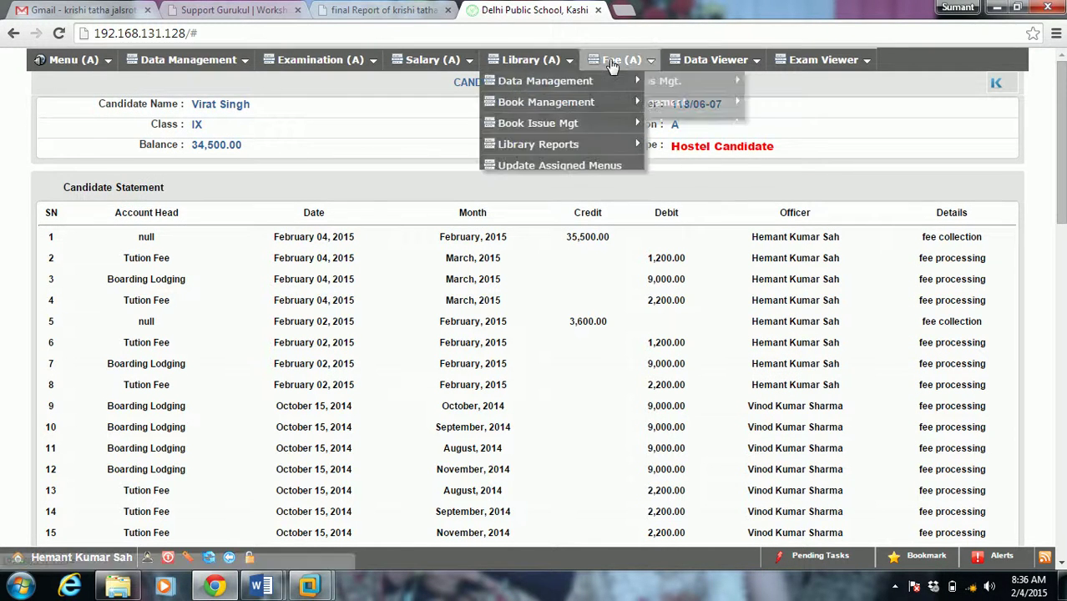
{"action": "mouse_move", "coordinate": [639, 147]}
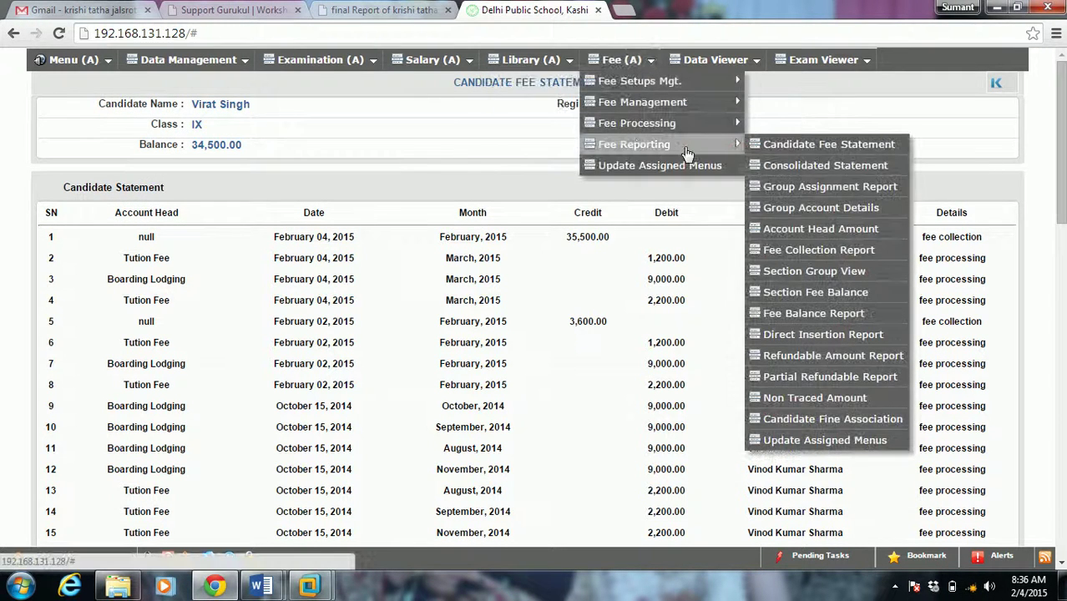
{"action": "left_click", "coordinate": [841, 175]}
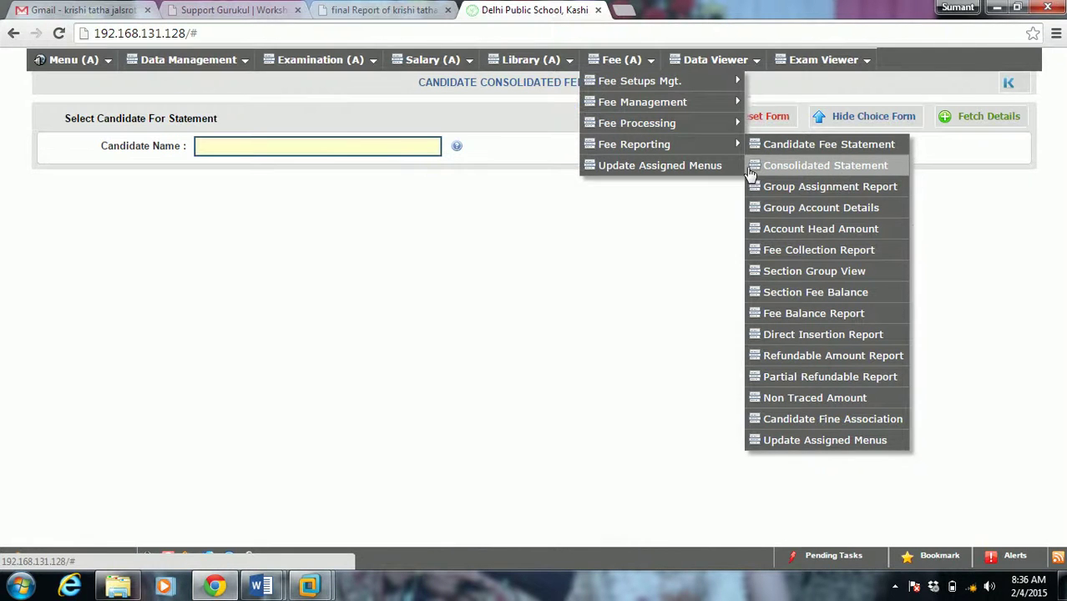
{"action": "left_click", "coordinate": [290, 147]}
{"action": "type", "text": "v"}
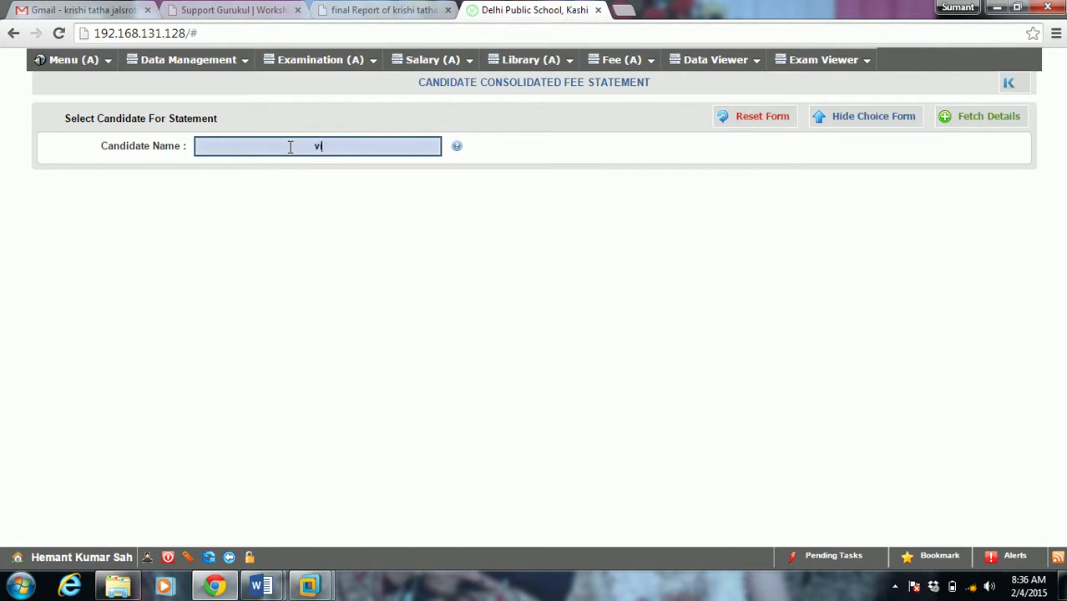
{"action": "type", "text": "ij"}
{"action": "left_click", "coordinate": [297, 166]}
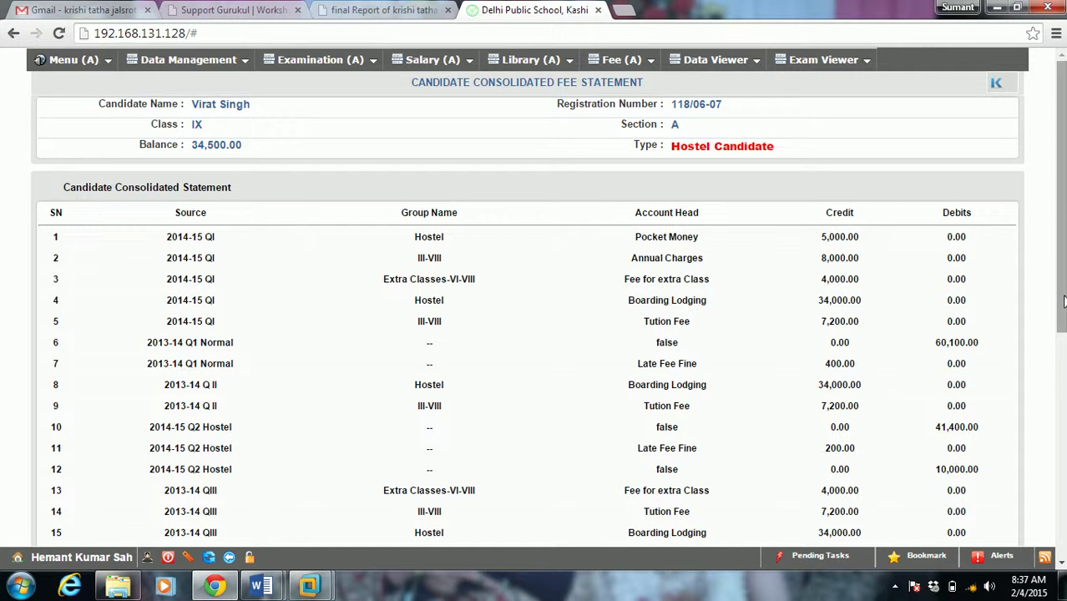
{"action": "scroll", "coordinate": [1043, 478], "scroll_direction": "down", "scroll_amount": 4}
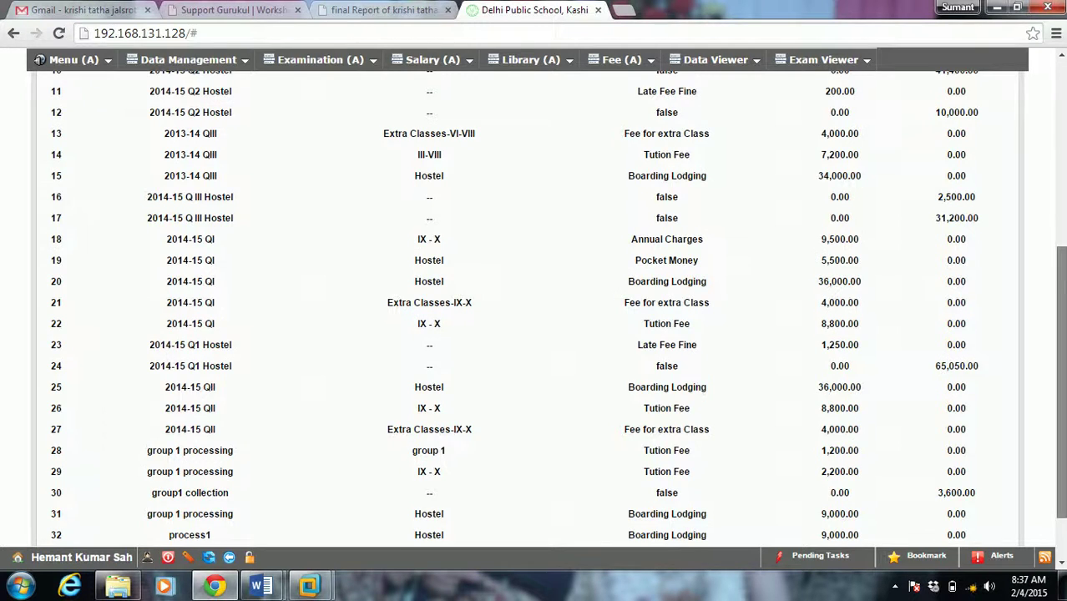
{"action": "scroll", "coordinate": [1043, 484], "scroll_direction": "down", "scroll_amount": 2}
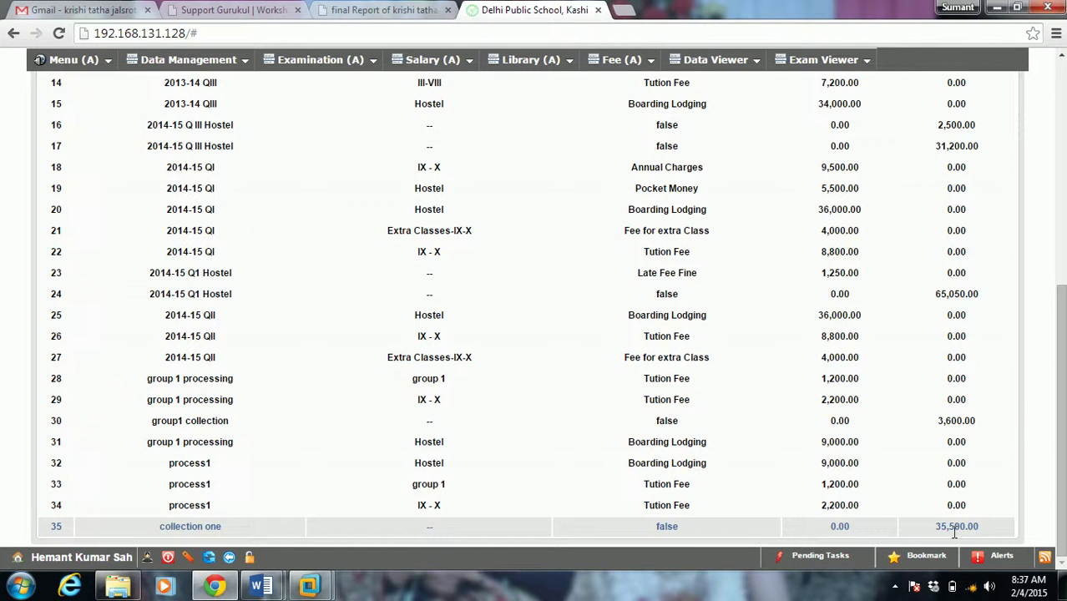
{"action": "scroll", "coordinate": [534, 293], "scroll_direction": "up", "scroll_amount": 5}
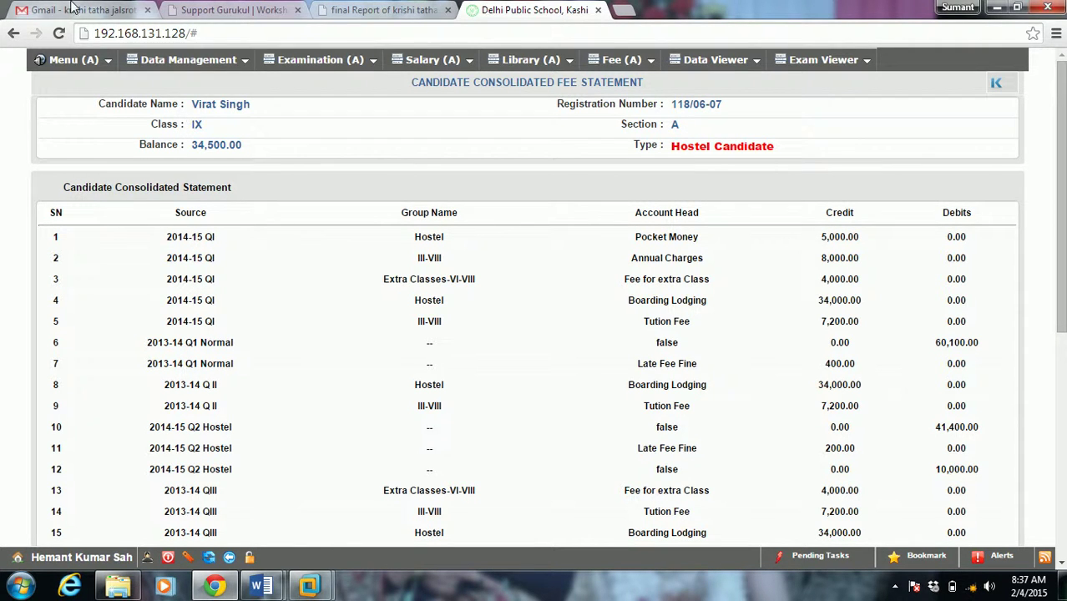
View the group candidate assignment report for the account group named group 1
{"action": "left_click", "coordinate": [622, 60]}
{"action": "mouse_move", "coordinate": [668, 145]}
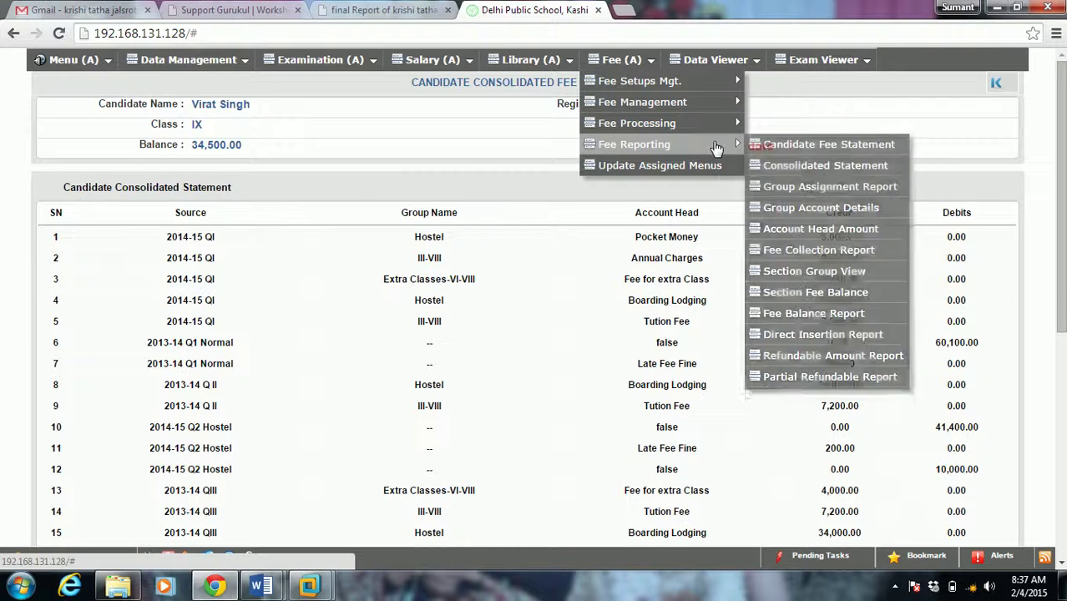
{"action": "left_click", "coordinate": [825, 187]}
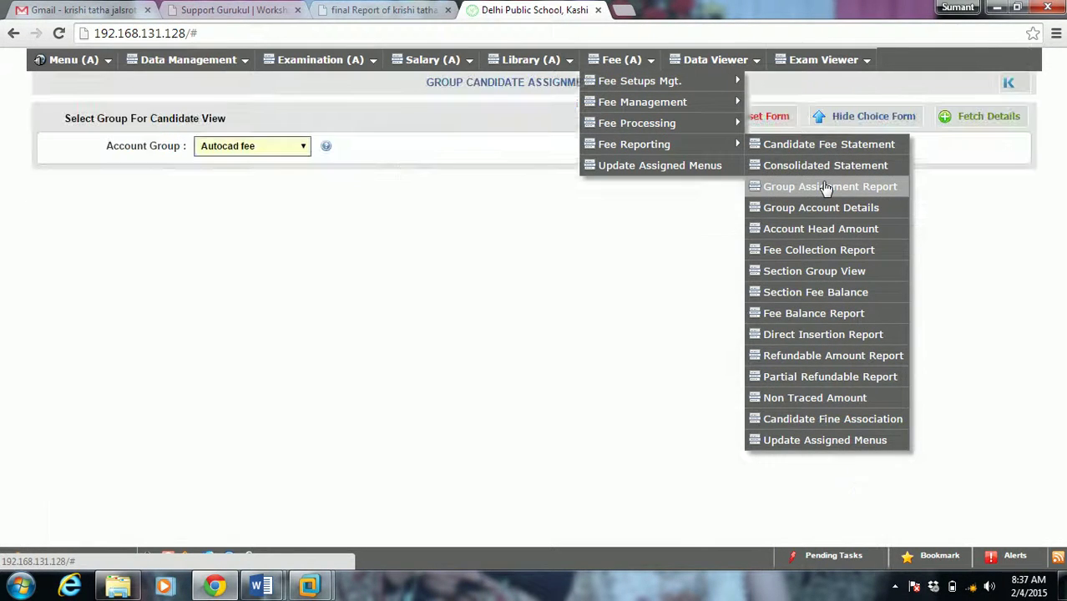
{"action": "left_click", "coordinate": [267, 151]}
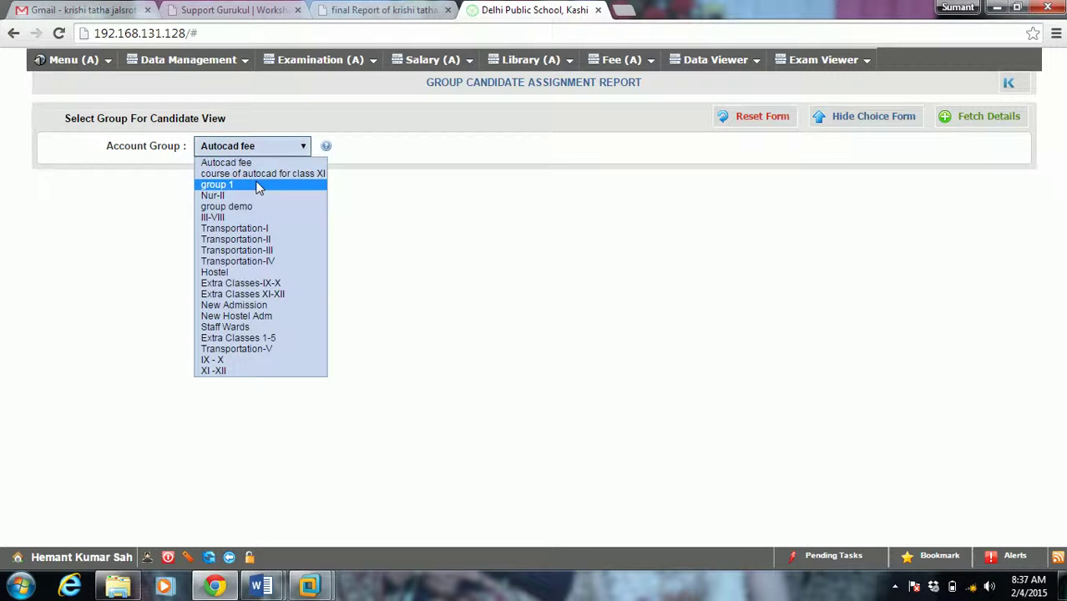
{"action": "left_click", "coordinate": [258, 185]}
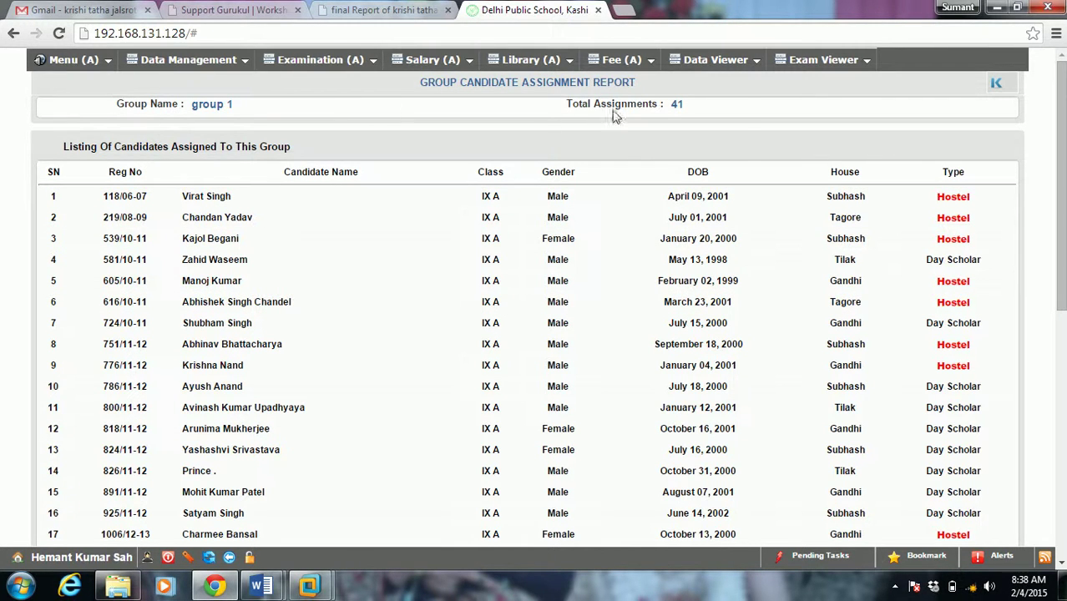
Open the group account details report without fetching a group
{"action": "mouse_move", "coordinate": [623, 58]}
{"action": "mouse_move", "coordinate": [693, 146]}
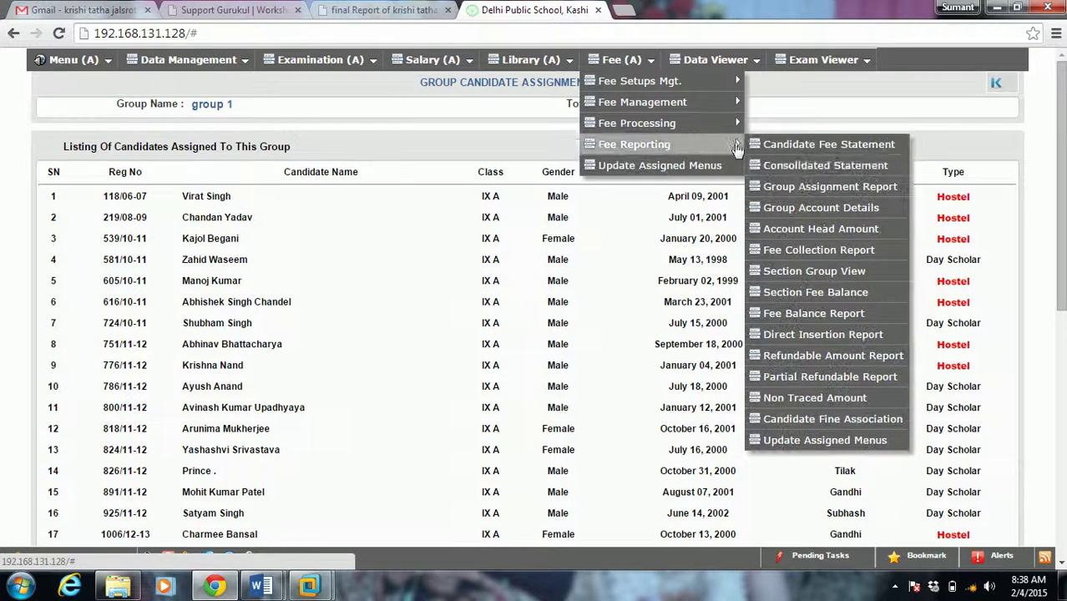
{"action": "left_click", "coordinate": [807, 192]}
{"action": "left_click", "coordinate": [813, 209]}
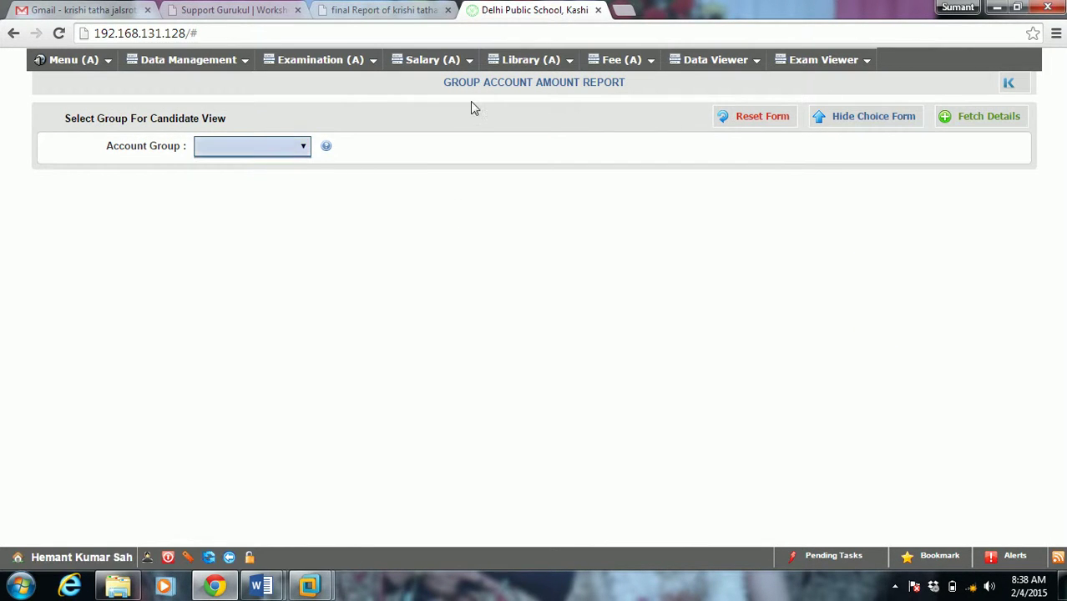
View the account head assignment report for the Tution Fee account head
{"action": "mouse_move", "coordinate": [622, 62]}
{"action": "mouse_move", "coordinate": [693, 144]}
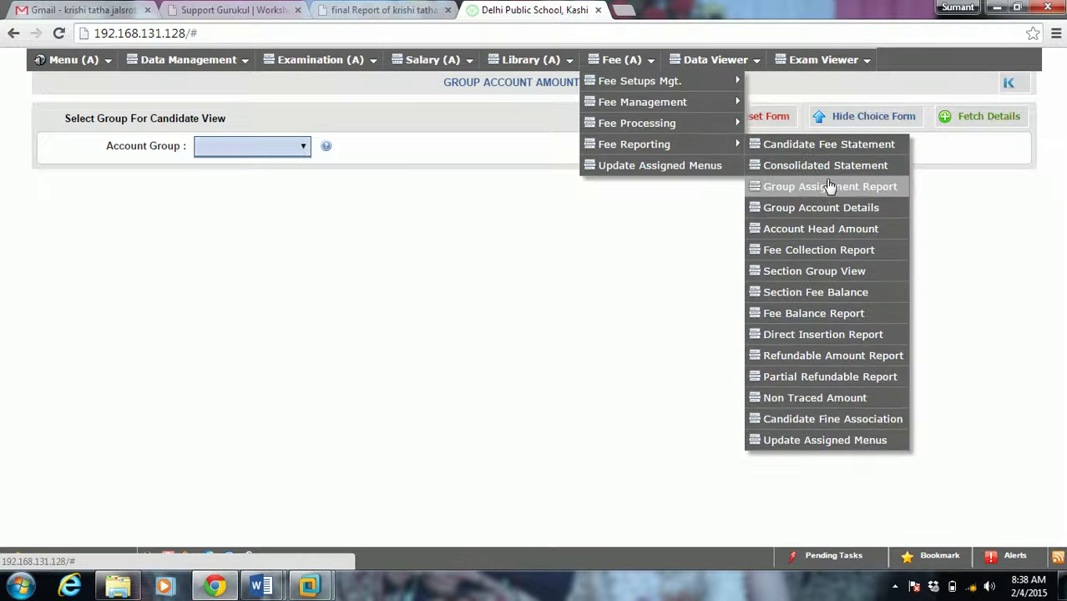
{"action": "left_click", "coordinate": [829, 229]}
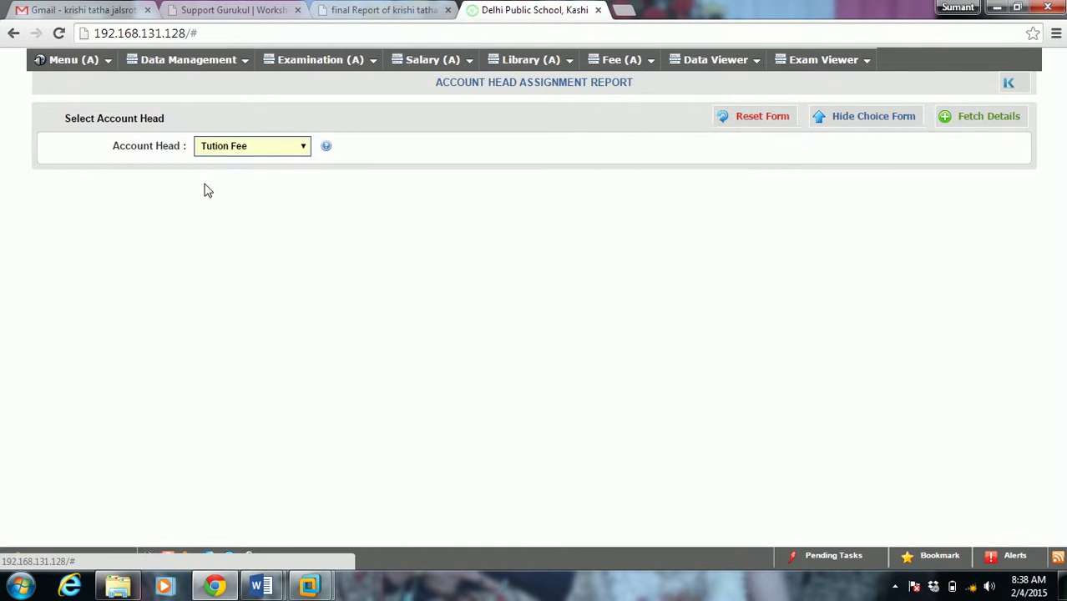
{"action": "left_click", "coordinate": [260, 148]}
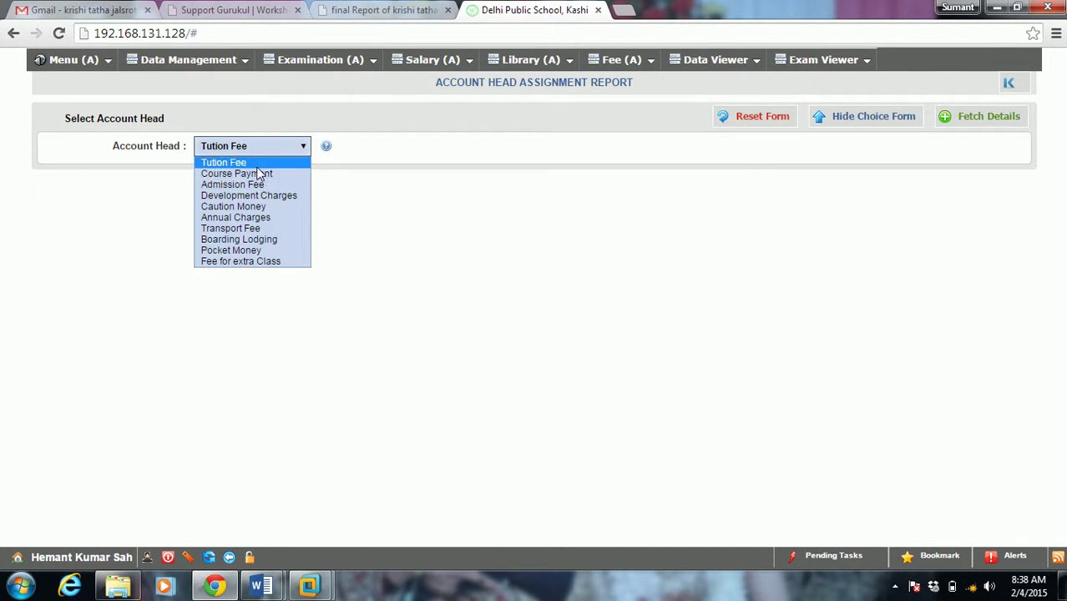
{"action": "left_click", "coordinate": [257, 167]}
{"action": "left_click", "coordinate": [972, 123]}
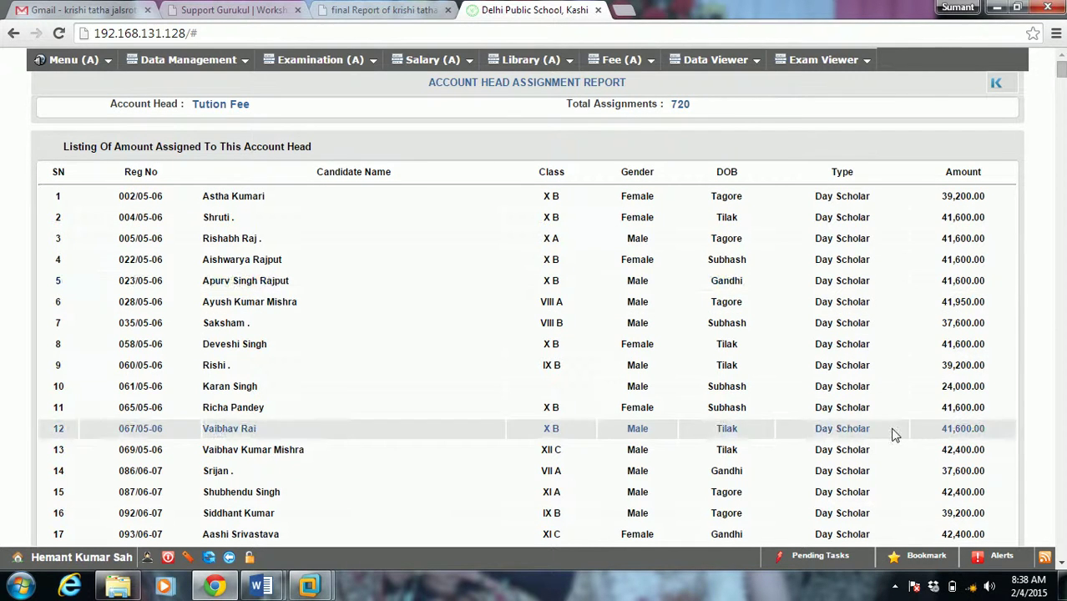
{"action": "mouse_move", "coordinate": [1060, 74]}
{"action": "left_mouse_down"}
{"action": "mouse_move", "coordinate": [1060, 173]}
{"action": "mouse_move", "coordinate": [1061, 72]}
{"action": "left_mouse_up"}
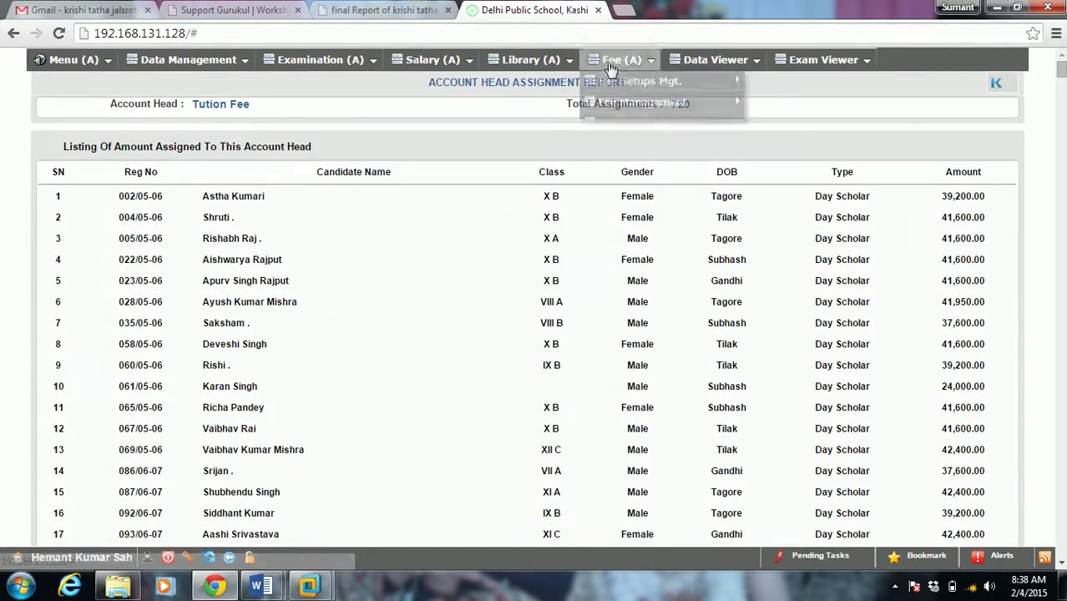
Change the account head to Development Charges and view its assignment report
{"action": "left_click", "coordinate": [997, 87]}
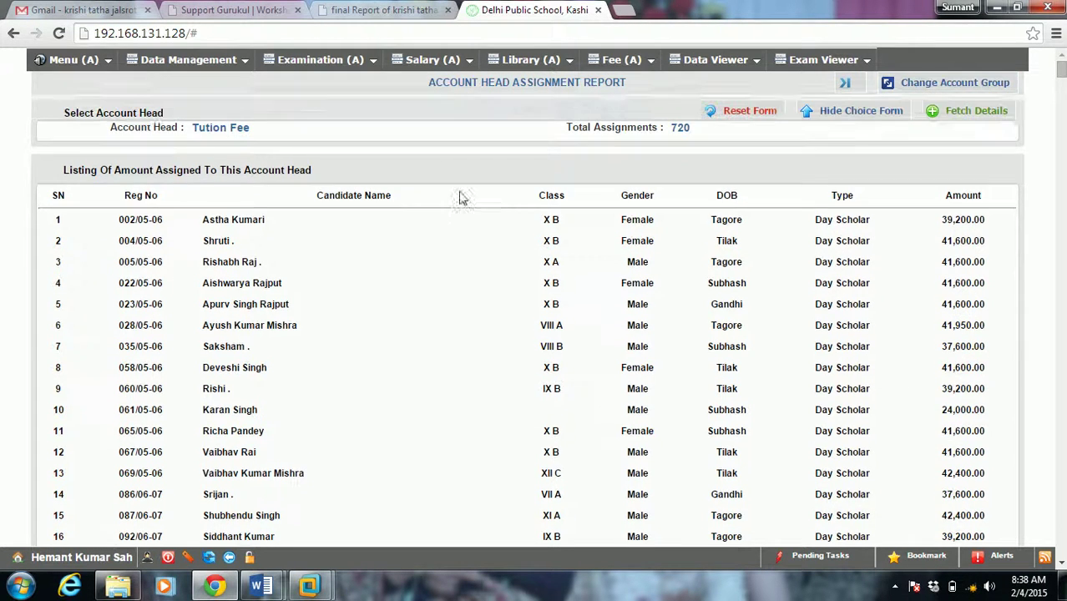
{"action": "left_click", "coordinate": [269, 145]}
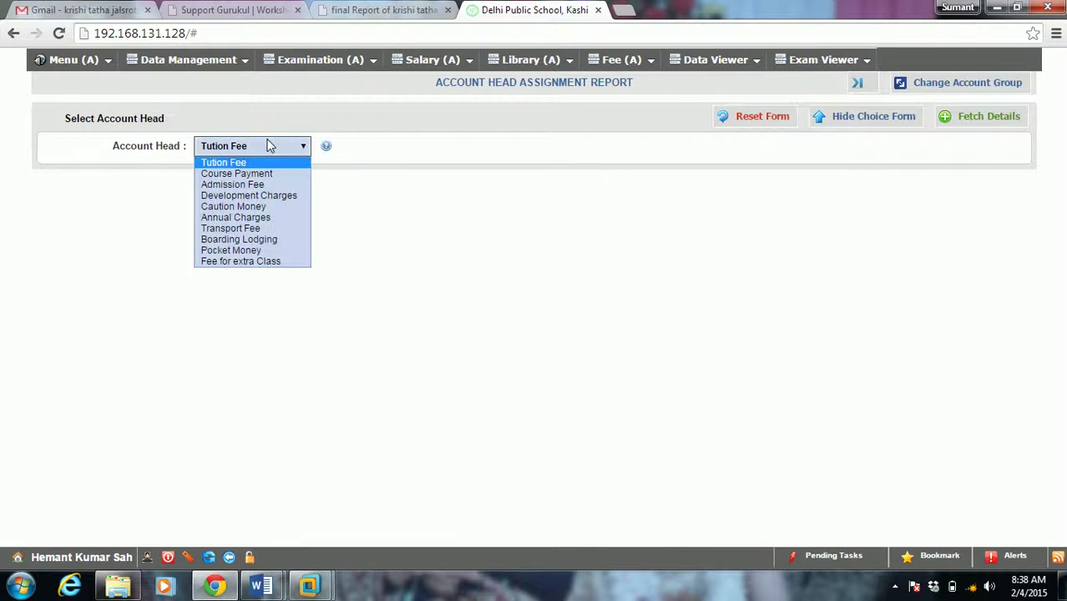
{"action": "left_click", "coordinate": [248, 200]}
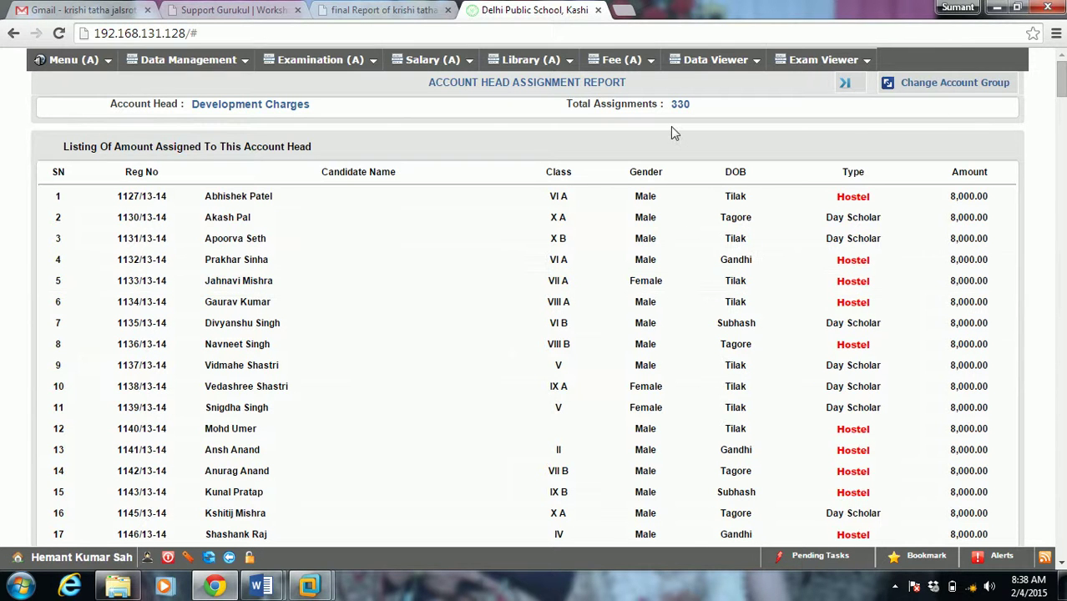
Open the fee collection report and set its start date to 2014-09-01
{"action": "left_click", "coordinate": [626, 65]}
{"action": "mouse_move", "coordinate": [685, 145]}
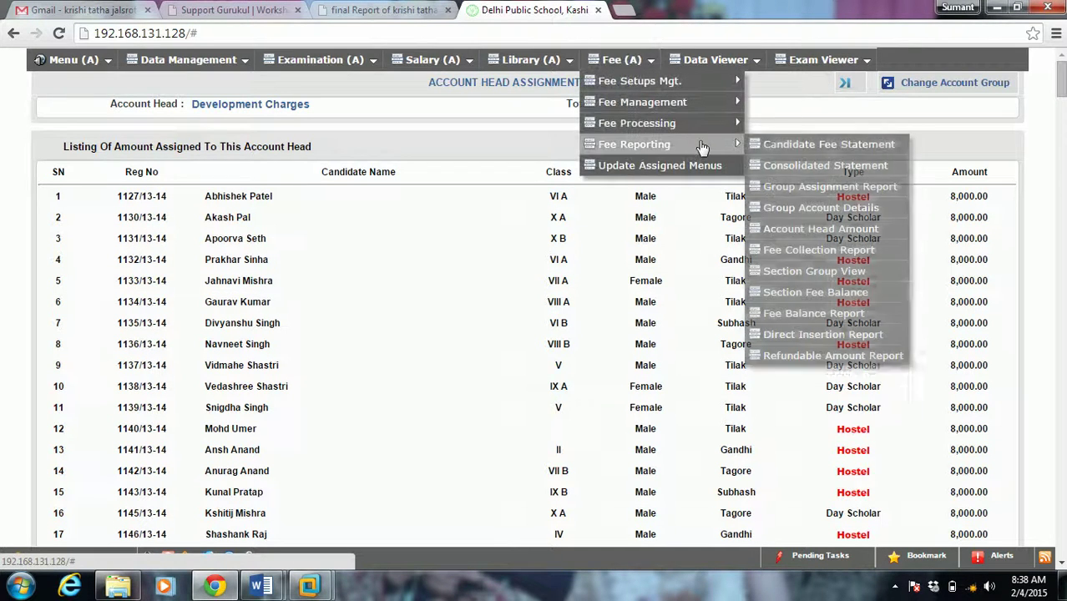
{"action": "left_click", "coordinate": [820, 261]}
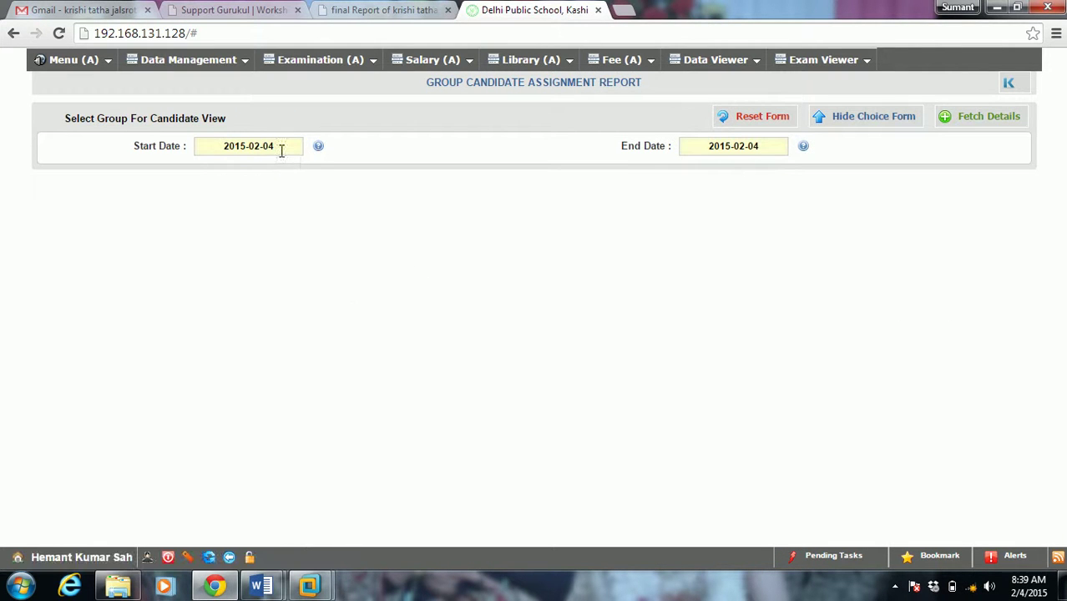
{"action": "left_click", "coordinate": [281, 150]}
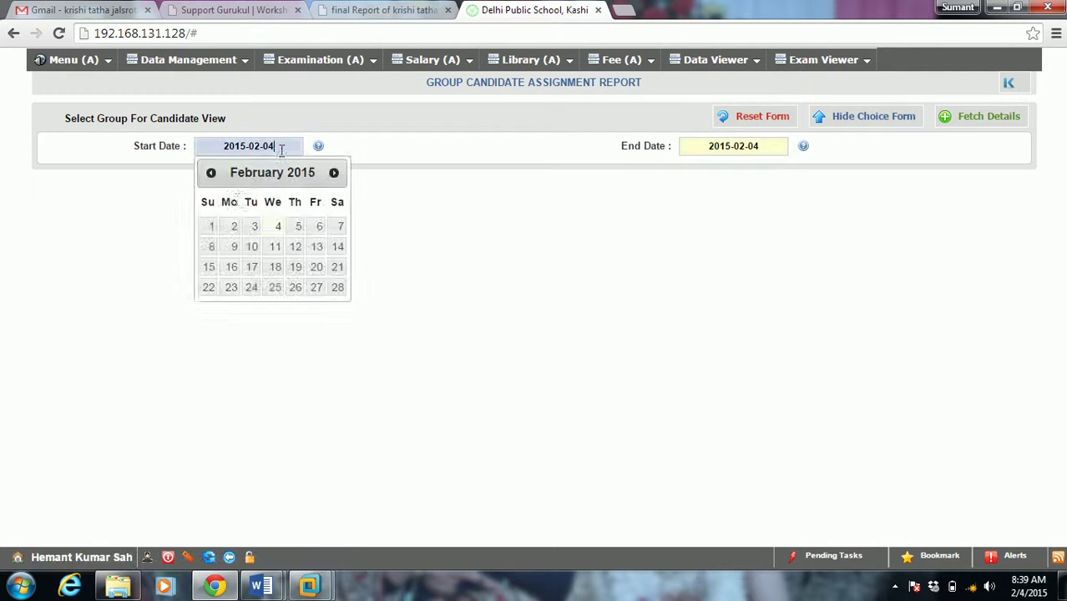
{"action": "left_click", "coordinate": [212, 173]}
{"action": "left_click", "coordinate": [212, 173]}
{"action": "left_click", "coordinate": [212, 173]}
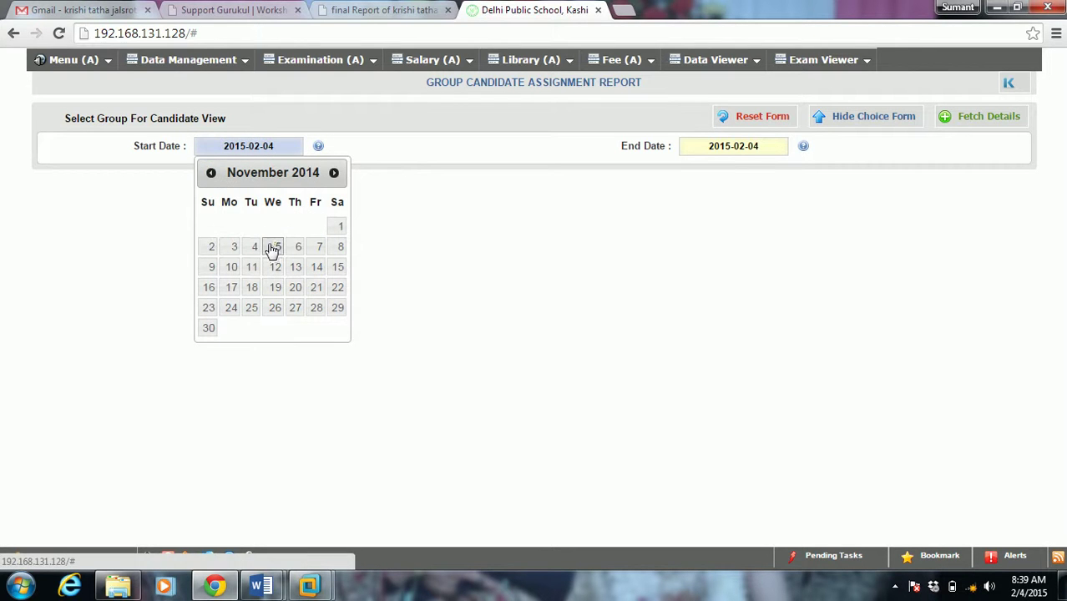
{"action": "left_click", "coordinate": [210, 173]}
{"action": "left_click", "coordinate": [210, 173]}
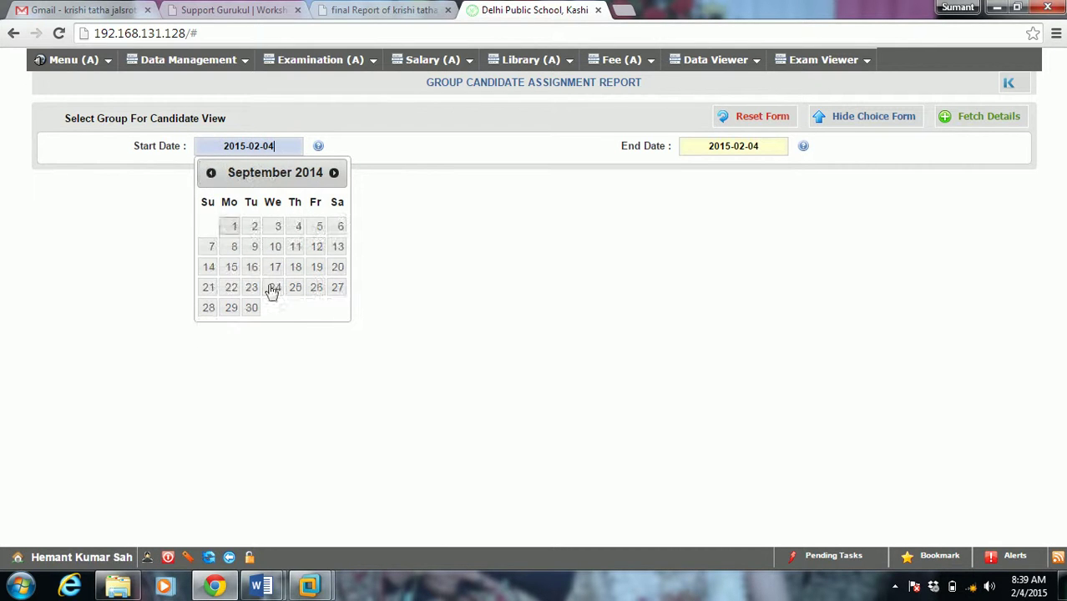
{"action": "left_click", "coordinate": [234, 226]}
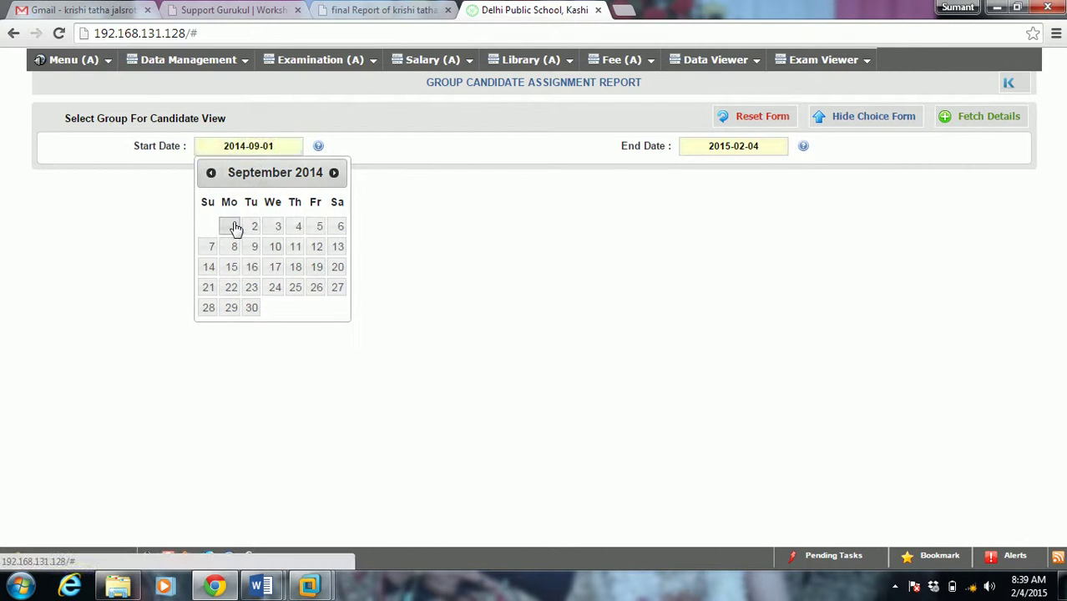
Set the end date to 2014-09-16 and fetch the fee collection report for the period
{"action": "left_click", "coordinate": [761, 147]}
{"action": "left_click", "coordinate": [697, 172]}
{"action": "left_click", "coordinate": [696, 173]}
{"action": "left_click", "coordinate": [696, 173]}
{"action": "left_click", "coordinate": [697, 173]}
{"action": "left_click", "coordinate": [697, 173]}
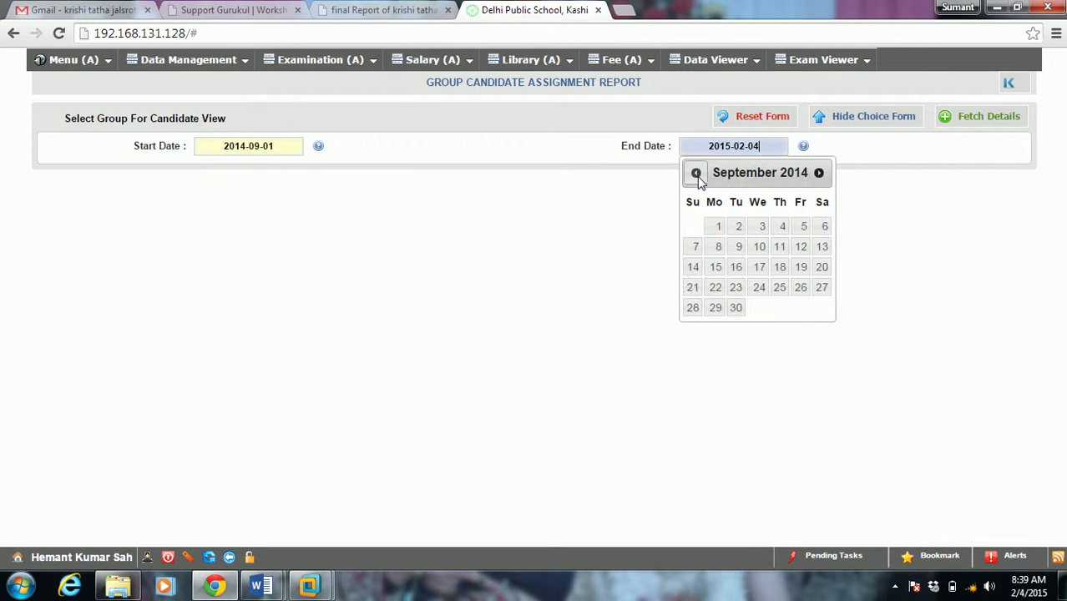
{"action": "left_click", "coordinate": [735, 269]}
{"action": "left_click", "coordinate": [958, 119]}
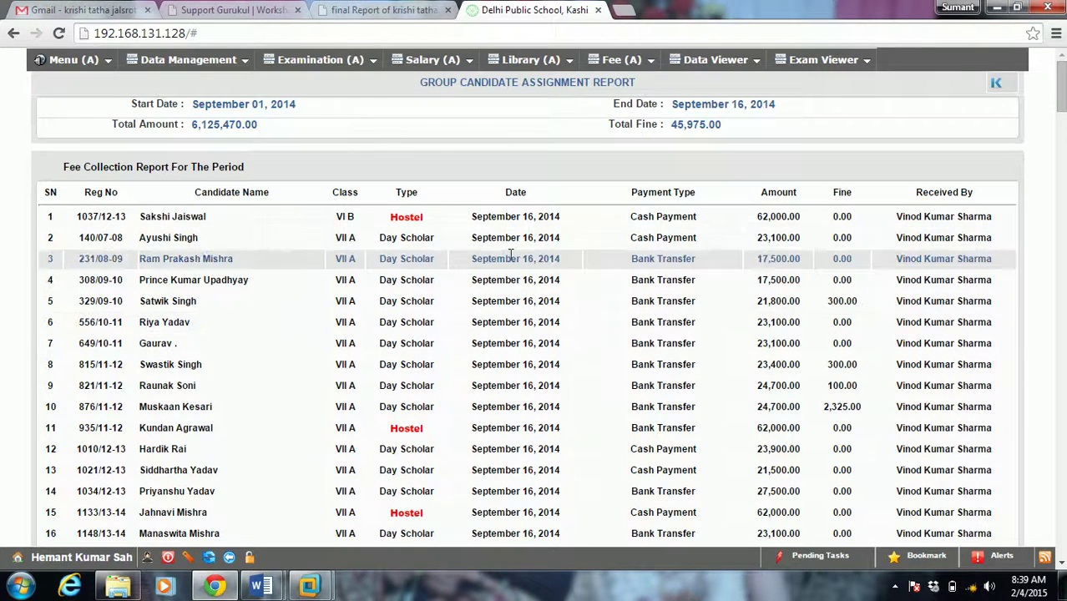
View the section group report showing candidate group assignments for class V
{"action": "left_click", "coordinate": [623, 59]}
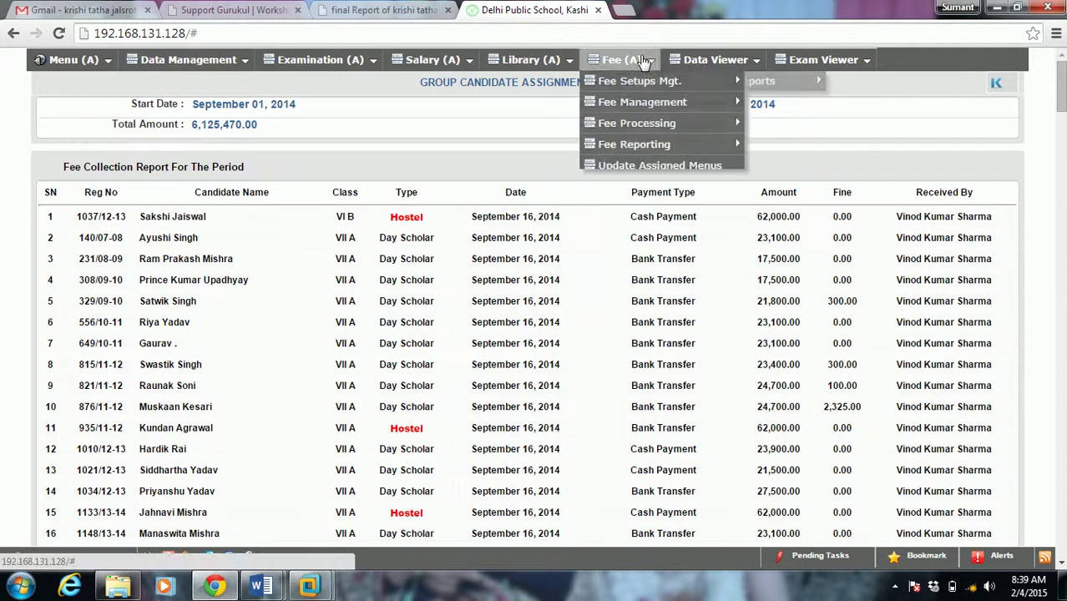
{"action": "mouse_move", "coordinate": [731, 149]}
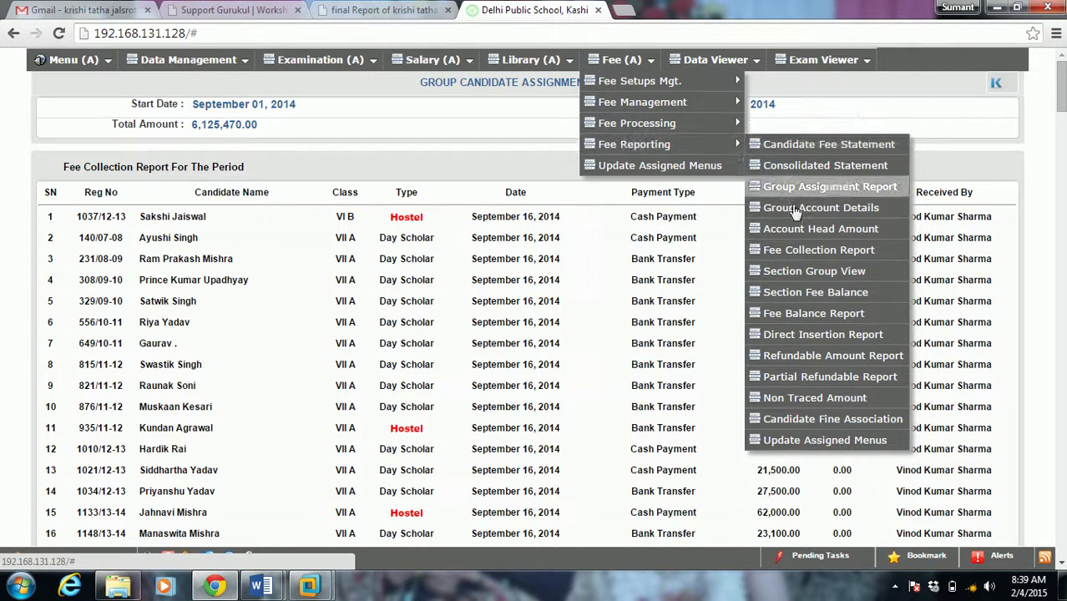
{"action": "left_click", "coordinate": [818, 274]}
{"action": "left_click", "coordinate": [243, 150]}
{"action": "left_click", "coordinate": [247, 239]}
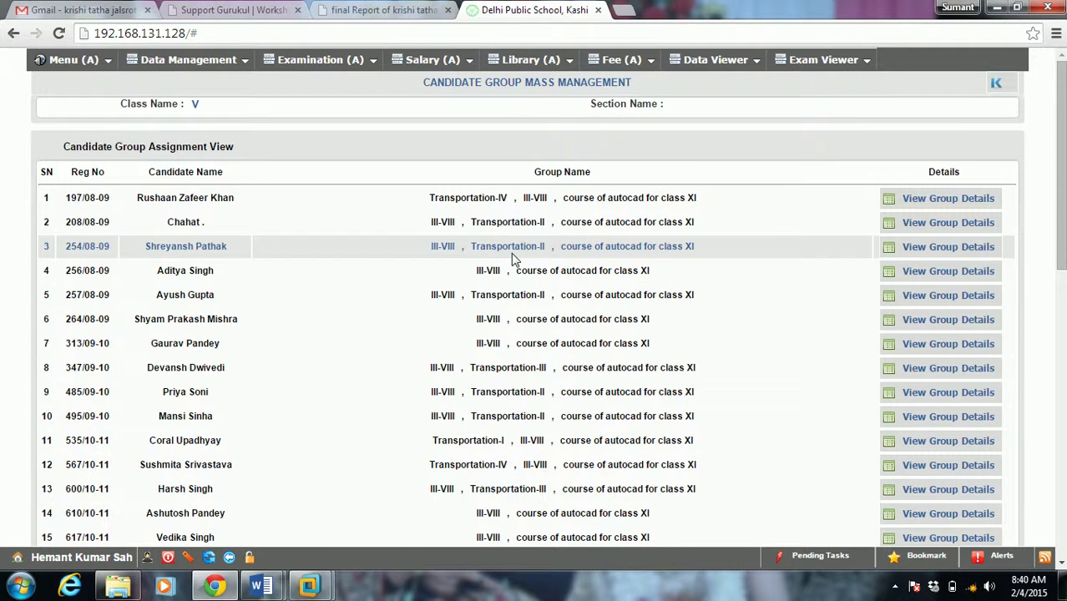
View the section fee balance for class IV and check the first listed candidate's account statement
{"action": "left_click", "coordinate": [623, 61]}
{"action": "mouse_move", "coordinate": [715, 146]}
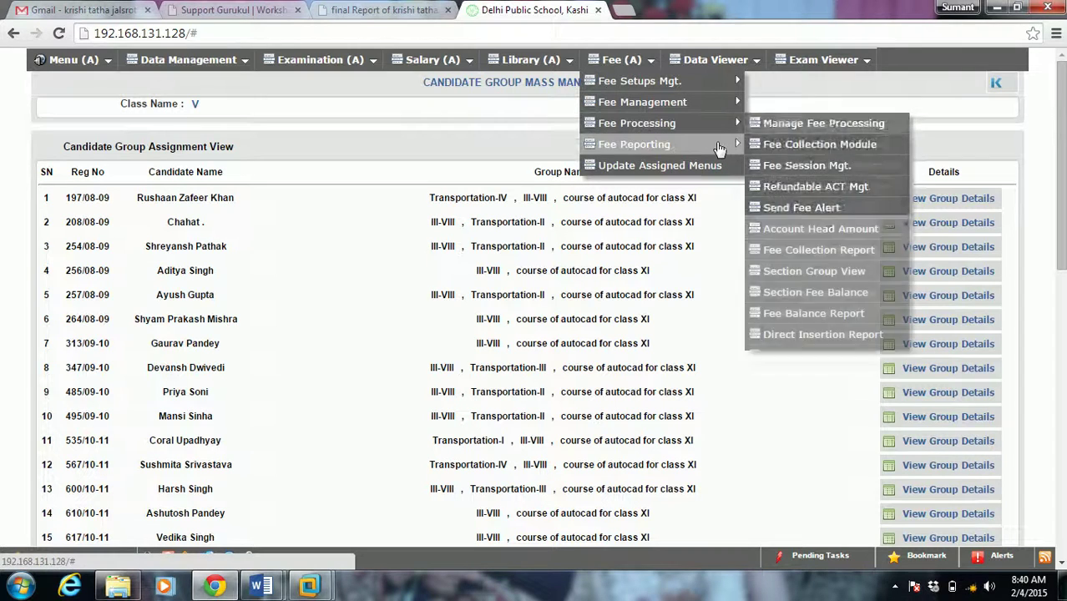
{"action": "left_click", "coordinate": [803, 292]}
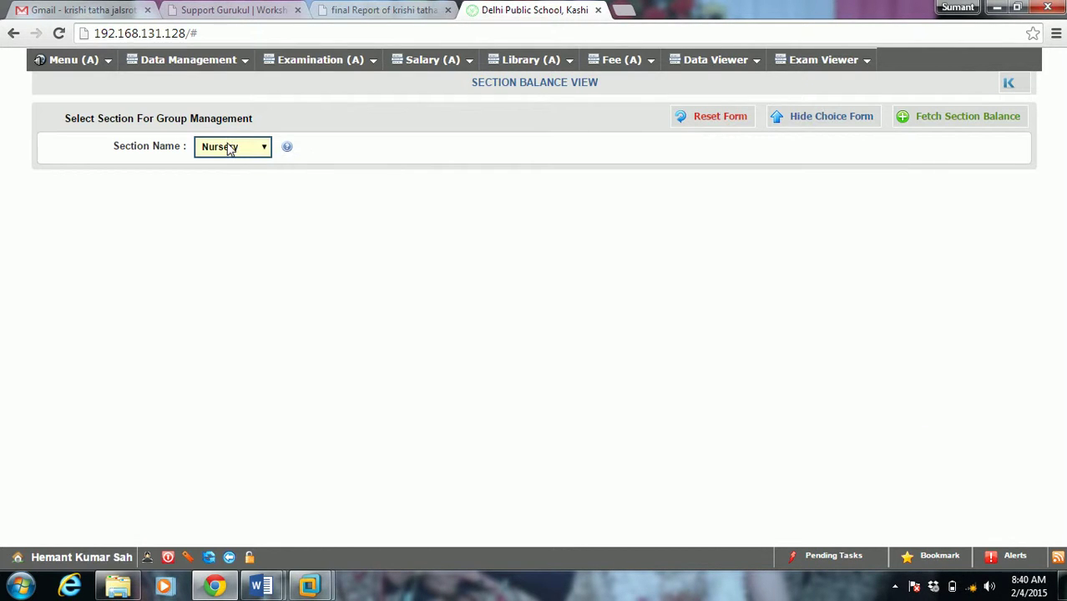
{"action": "left_click", "coordinate": [230, 148]}
{"action": "left_click", "coordinate": [227, 231]}
{"action": "left_click", "coordinate": [946, 117]}
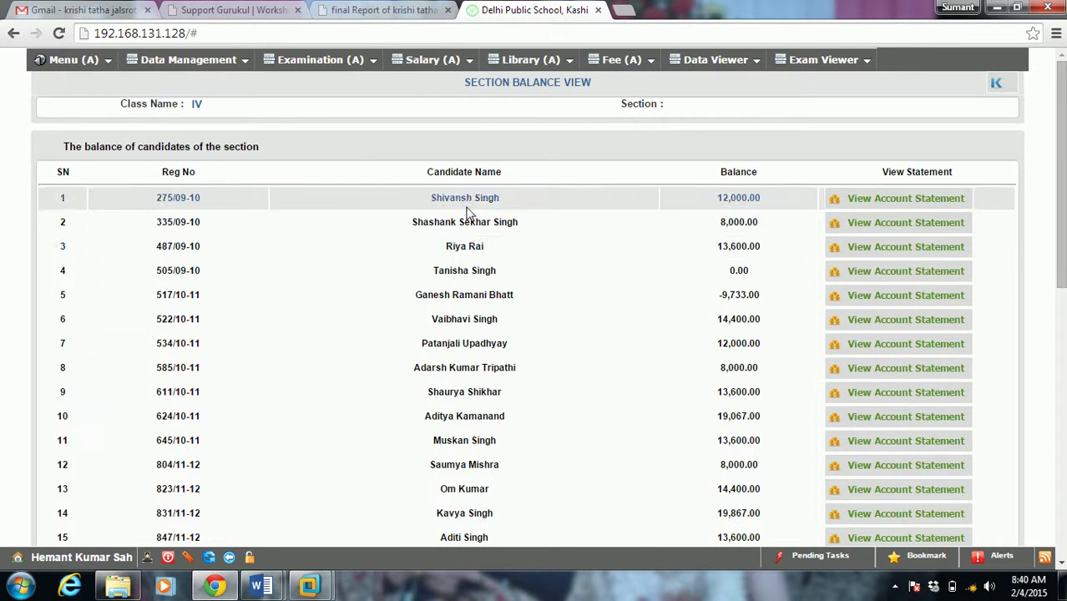
{"action": "left_click", "coordinate": [889, 198]}
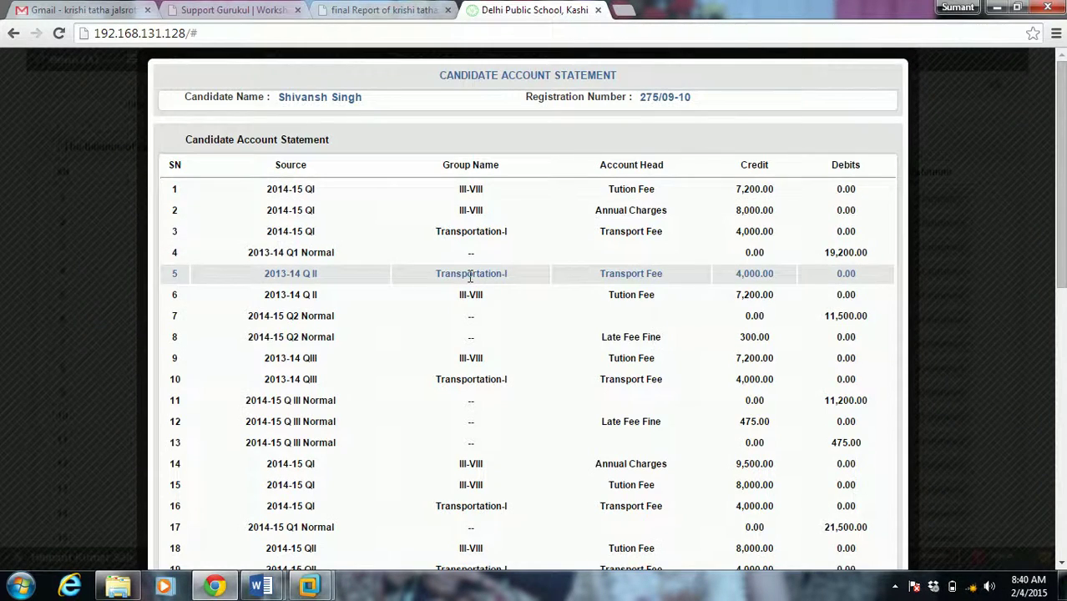
{"action": "key", "text": "Escape"}
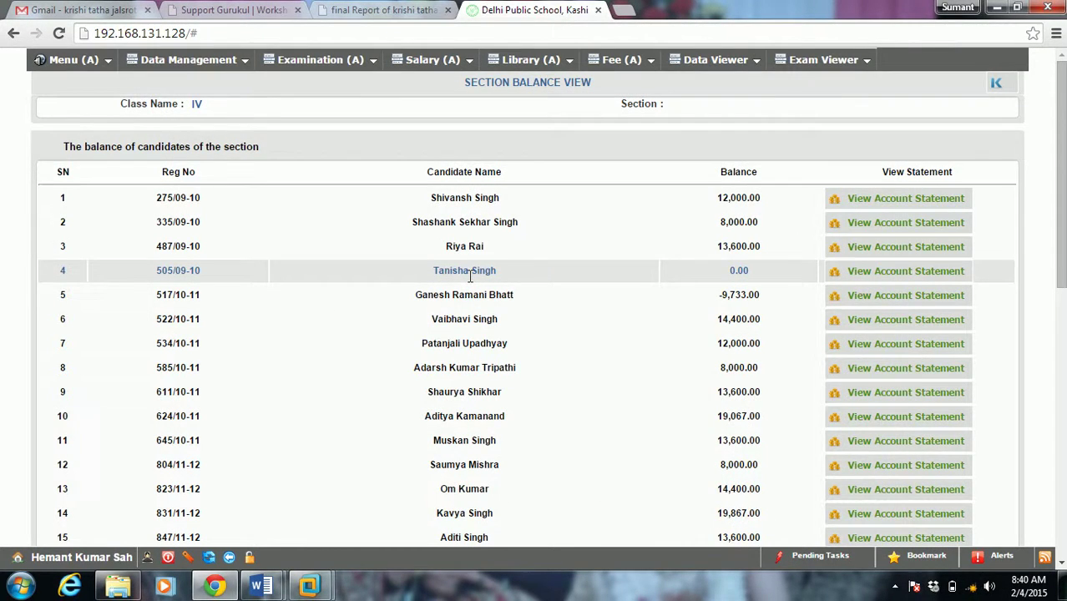
Fetch the fee balance report for section V with a minimum amount of 3000
{"action": "left_click", "coordinate": [614, 60]}
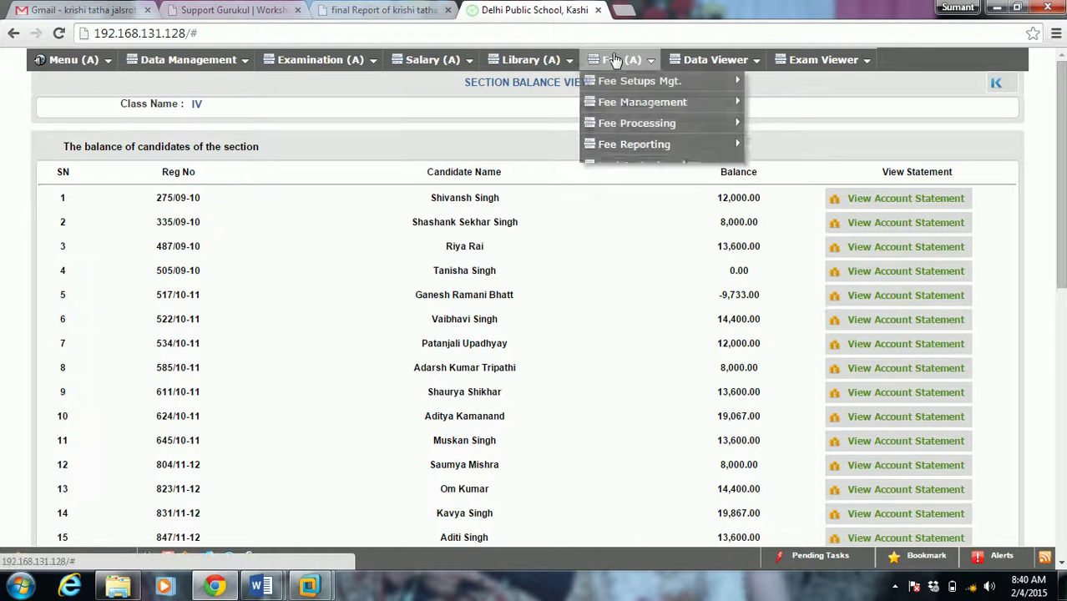
{"action": "mouse_move", "coordinate": [668, 149]}
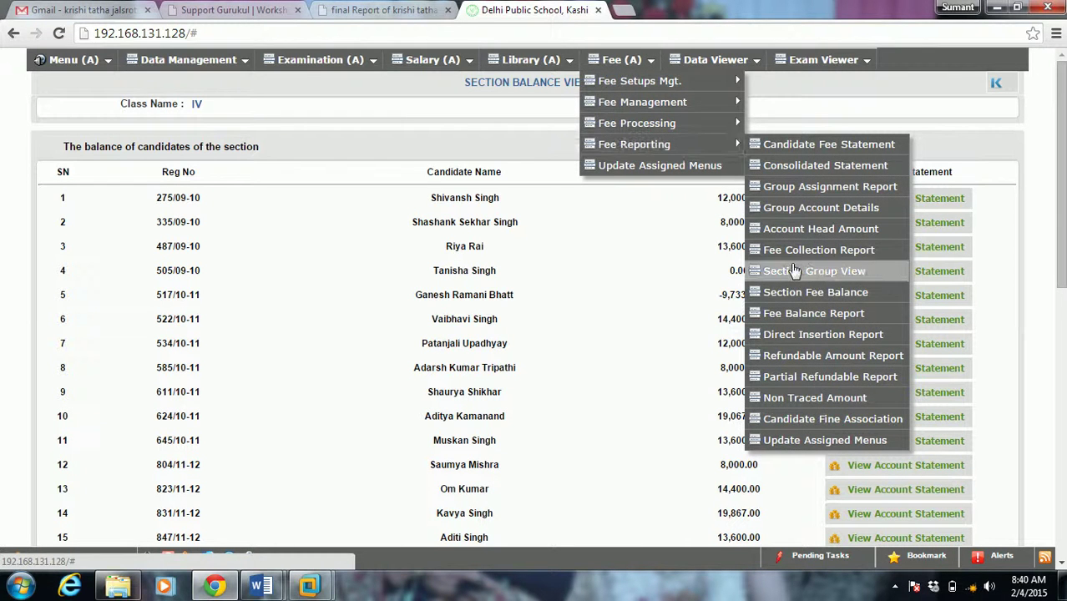
{"action": "left_click", "coordinate": [808, 314]}
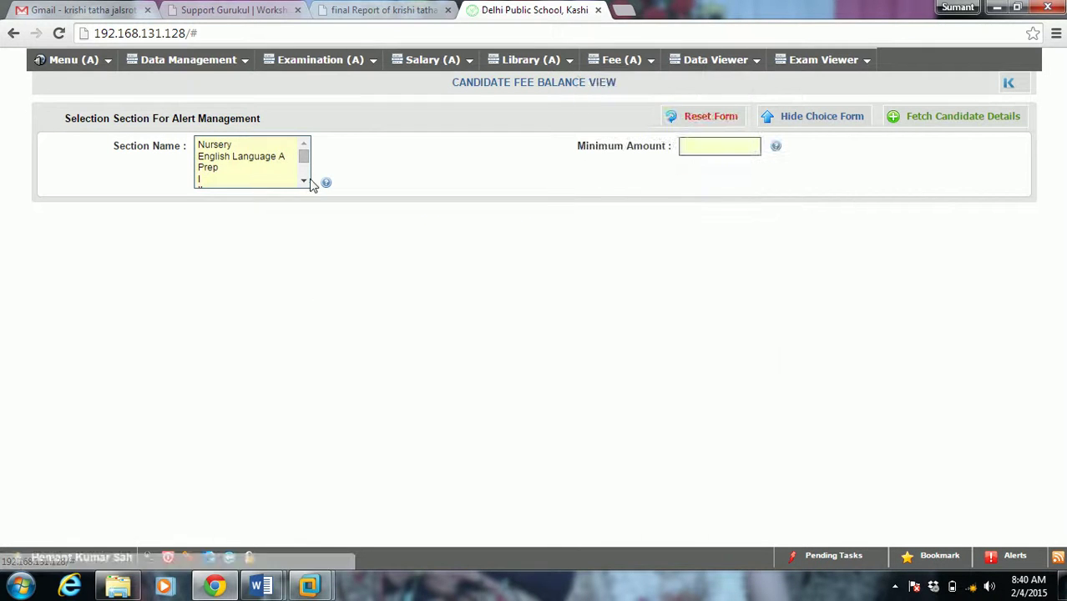
{"action": "left_click", "coordinate": [303, 182]}
{"action": "key", "text": "ctrl+a"}
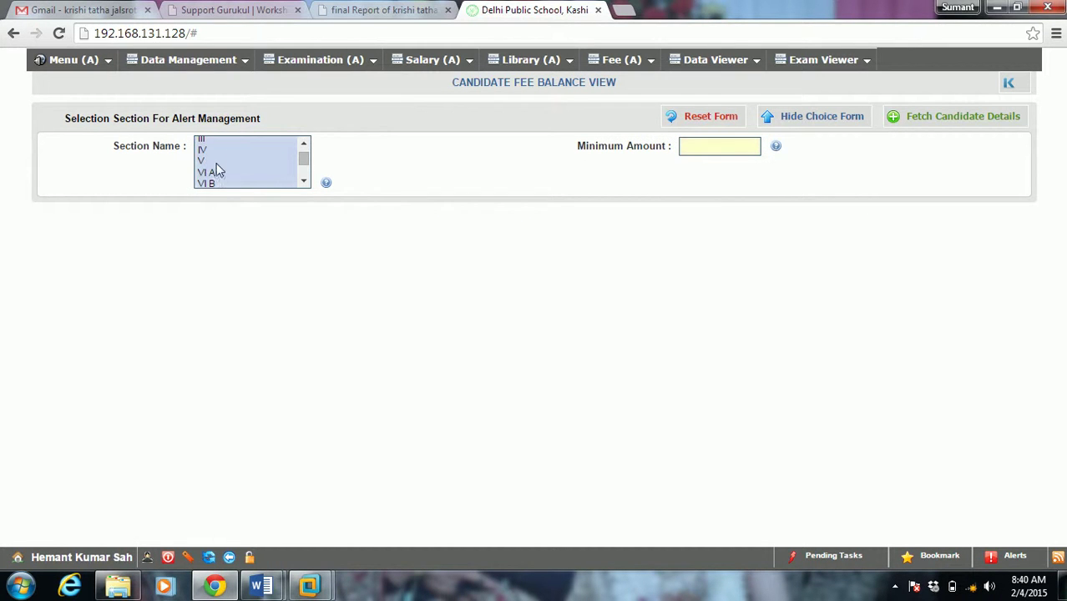
{"action": "left_click", "coordinate": [207, 160]}
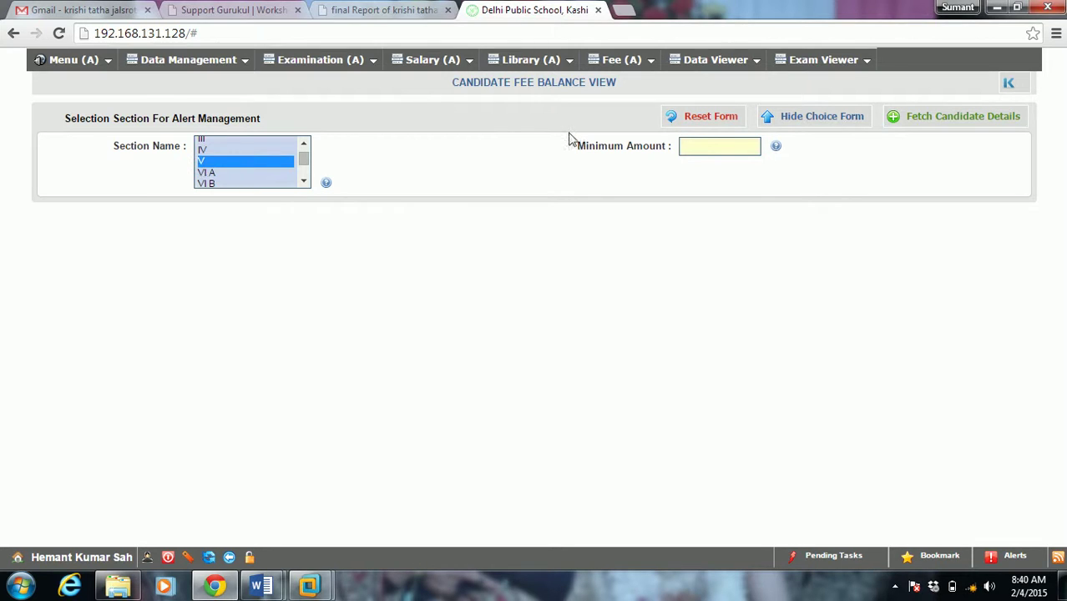
{"action": "left_click", "coordinate": [706, 147]}
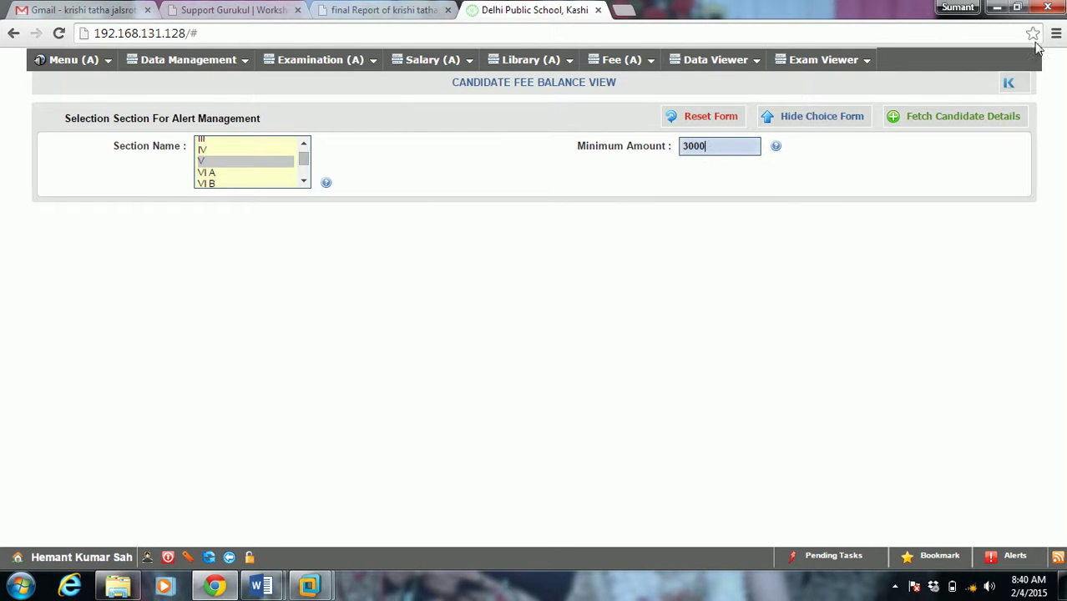
{"action": "left_click", "coordinate": [960, 125]}
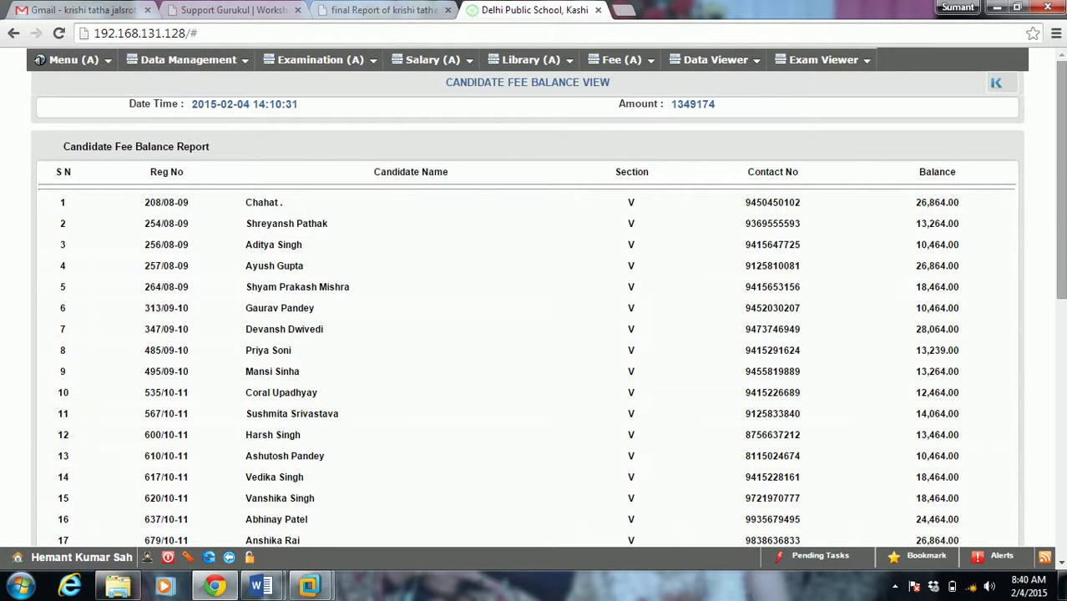
Return from the fee balance listing to its section selection form
{"action": "mouse_move", "coordinate": [1061, 92]}
{"action": "left_mouse_down"}
{"action": "mouse_move", "coordinate": [1061, 179]}
{"action": "mouse_move", "coordinate": [1060, 92]}
{"action": "left_mouse_up"}
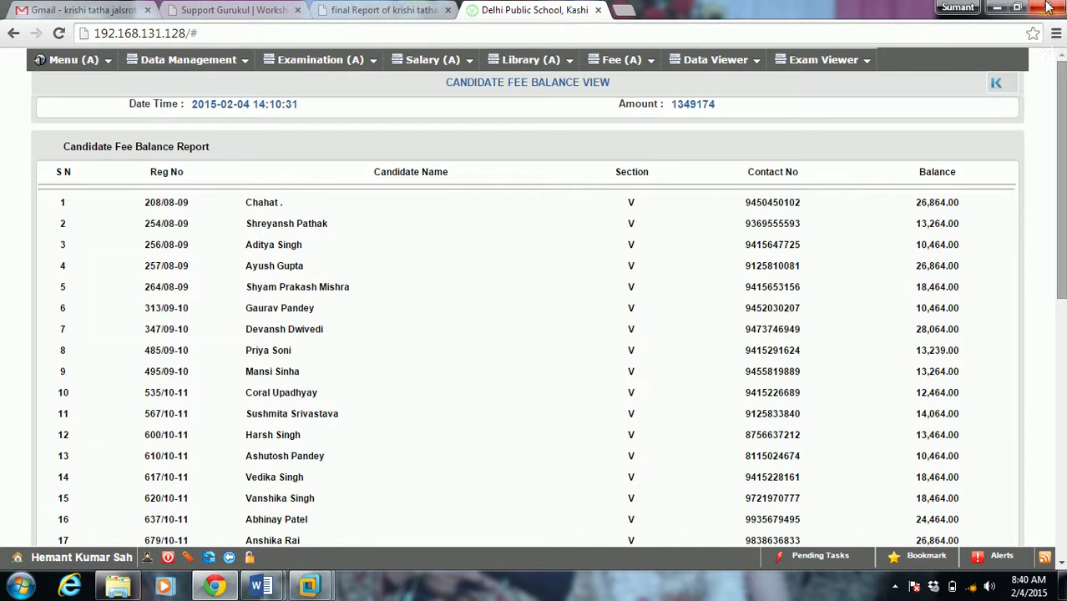
{"action": "left_click", "coordinate": [715, 59]}
{"action": "left_click", "coordinate": [996, 83]}
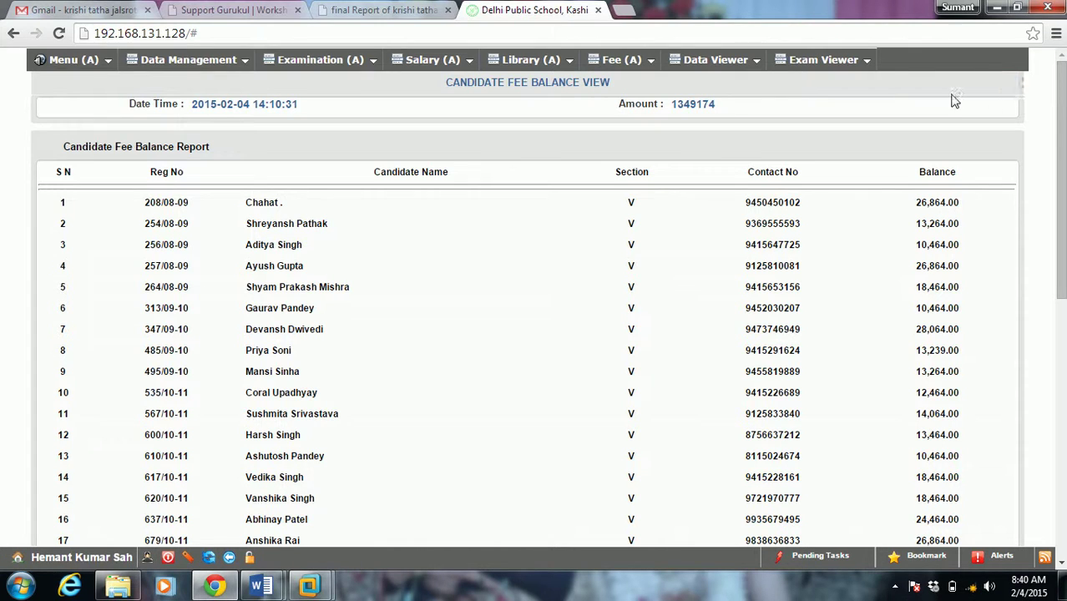
{"action": "left_click", "coordinate": [965, 90]}
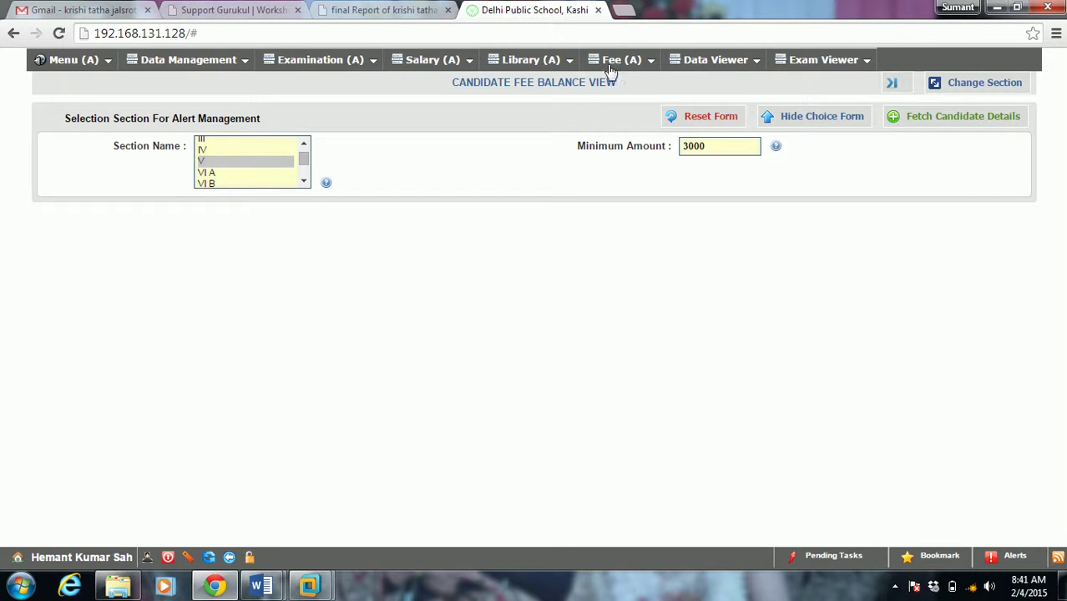
Fetch the fee direct insertion report for all records, keeping the default dates and no candidate name
{"action": "mouse_move", "coordinate": [621, 59]}
{"action": "mouse_move", "coordinate": [633, 143]}
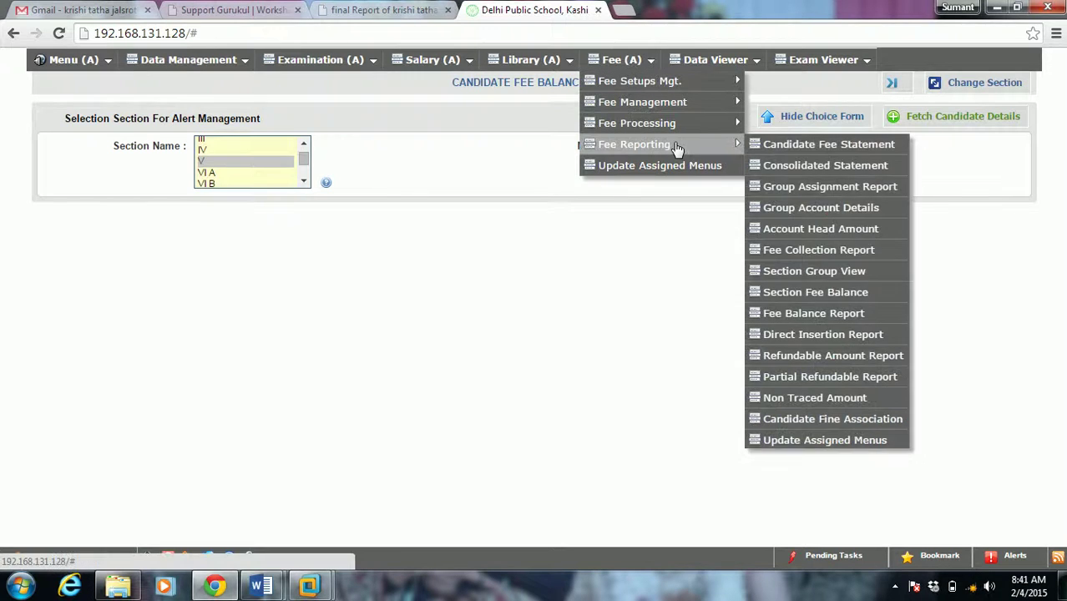
{"action": "left_click", "coordinate": [818, 339]}
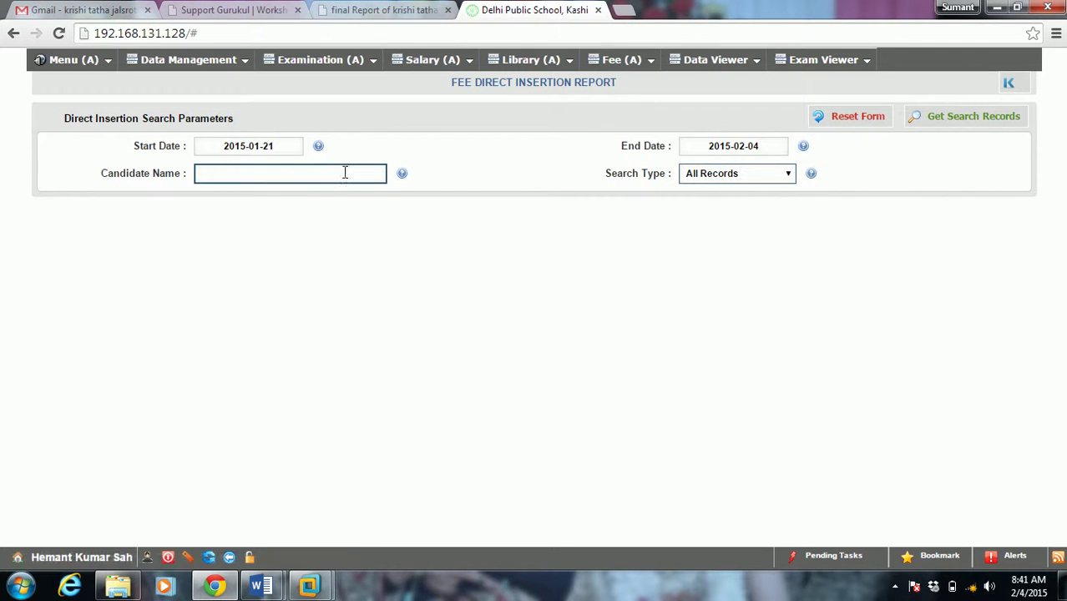
{"action": "left_click", "coordinate": [935, 119]}
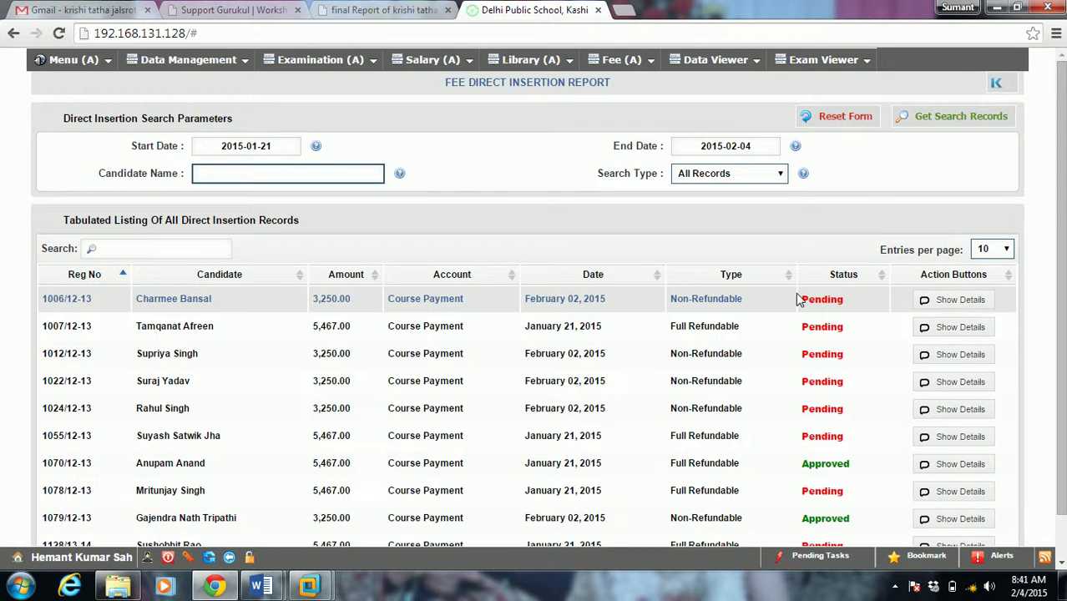
{"action": "scroll", "coordinate": [1044, 250], "scroll_direction": "down", "scroll_amount": 1}
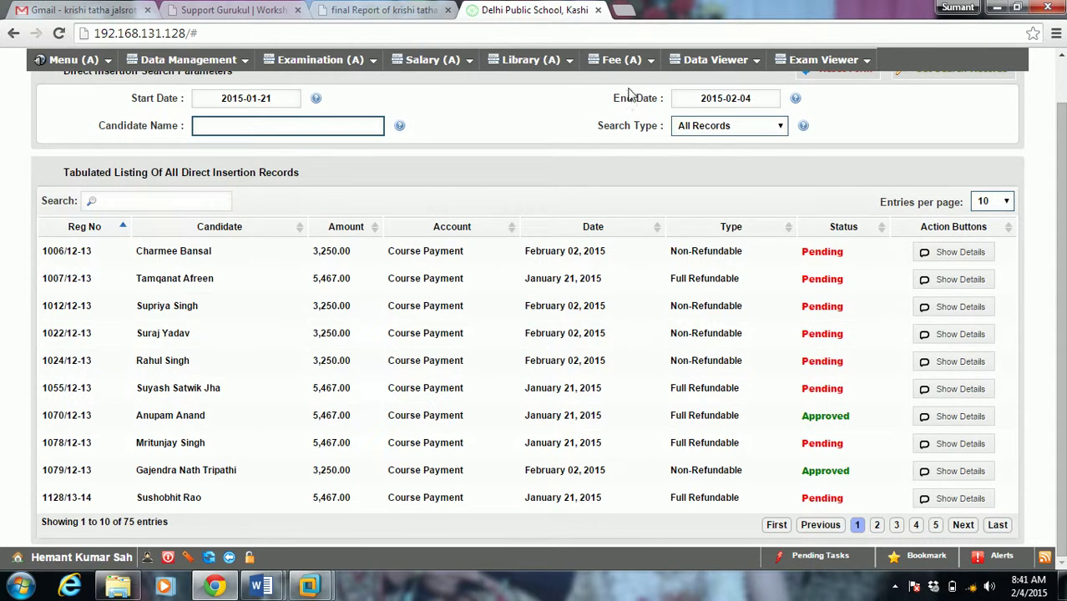
Open the fee processing definitions and bring up the class assignment form for the 2013-14 Q II period
{"action": "mouse_move", "coordinate": [622, 59]}
{"action": "mouse_move", "coordinate": [668, 144]}
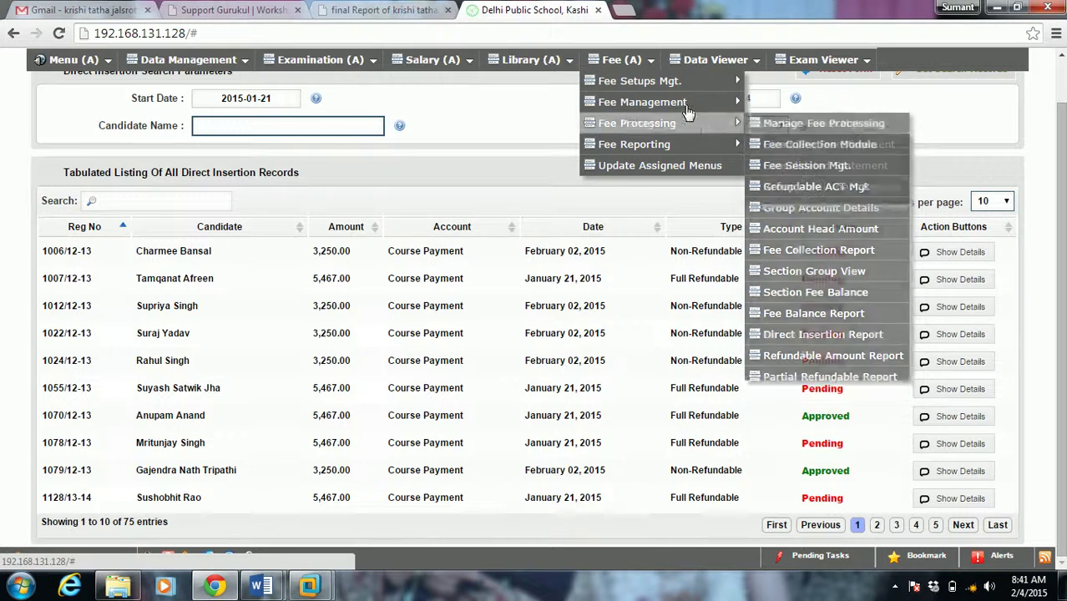
{"action": "mouse_move", "coordinate": [685, 92]}
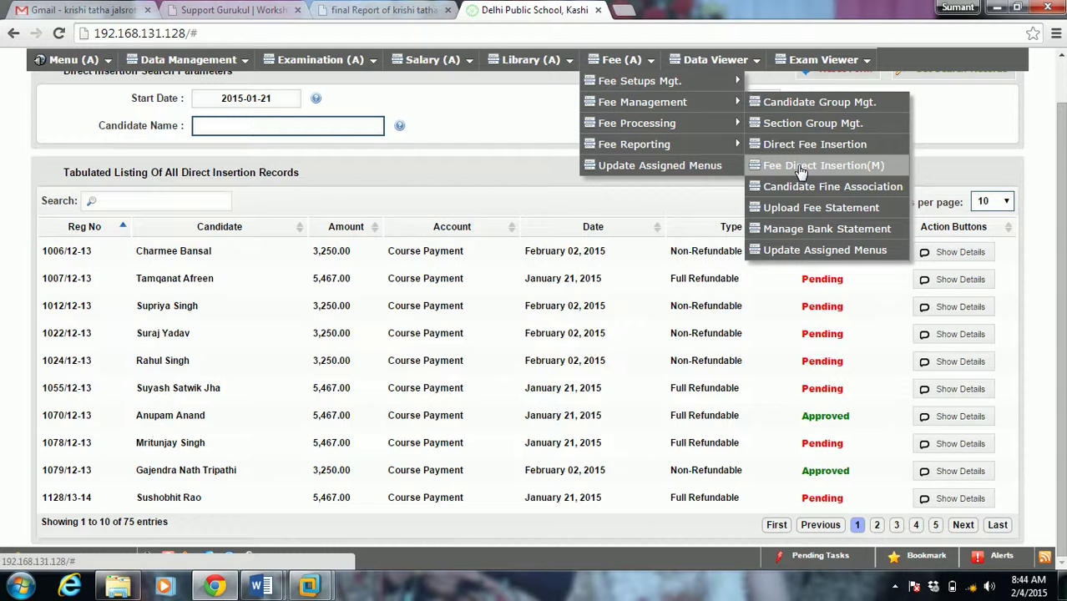
{"action": "mouse_move", "coordinate": [695, 132]}
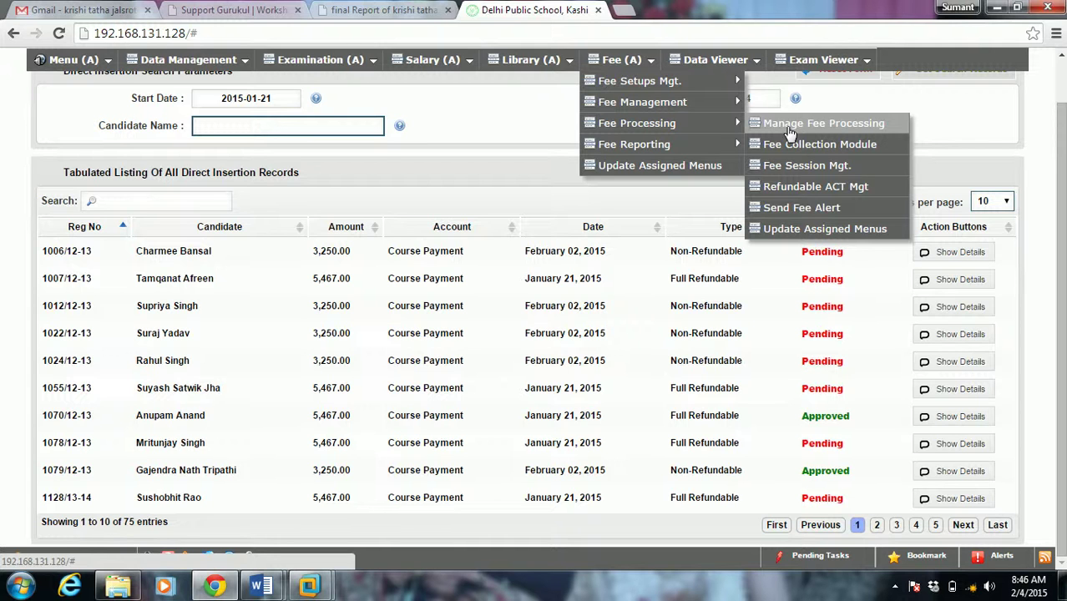
{"action": "left_click", "coordinate": [788, 127]}
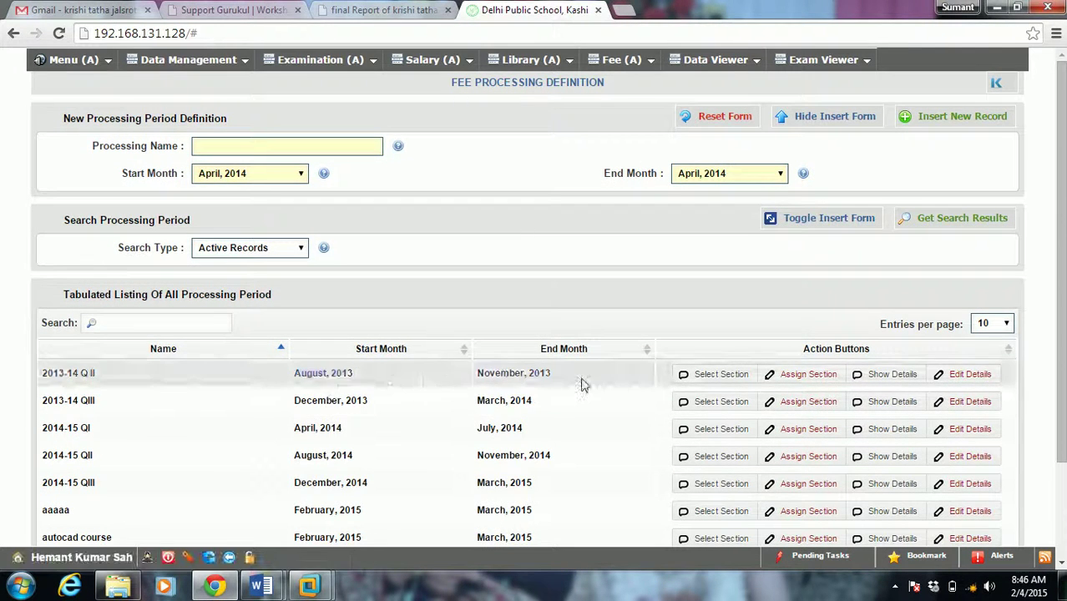
{"action": "left_click", "coordinate": [819, 374]}
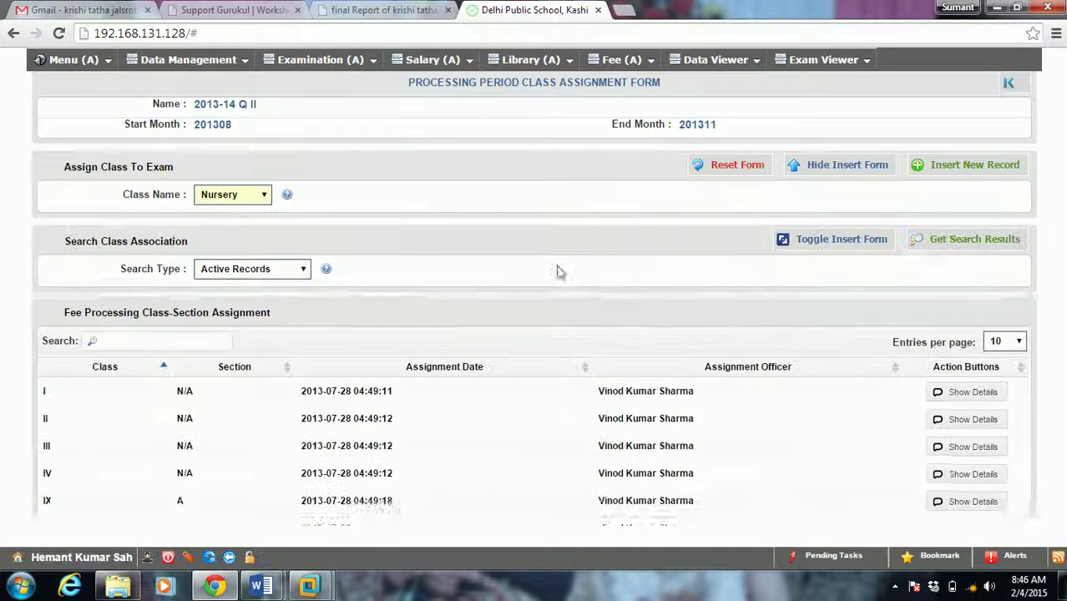
Return to the fee processing definitions and open the candidate fee processing list of section IX A for the 2013-14 Q II period
{"action": "left_click", "coordinate": [229, 558]}
{"action": "left_click", "coordinate": [723, 375]}
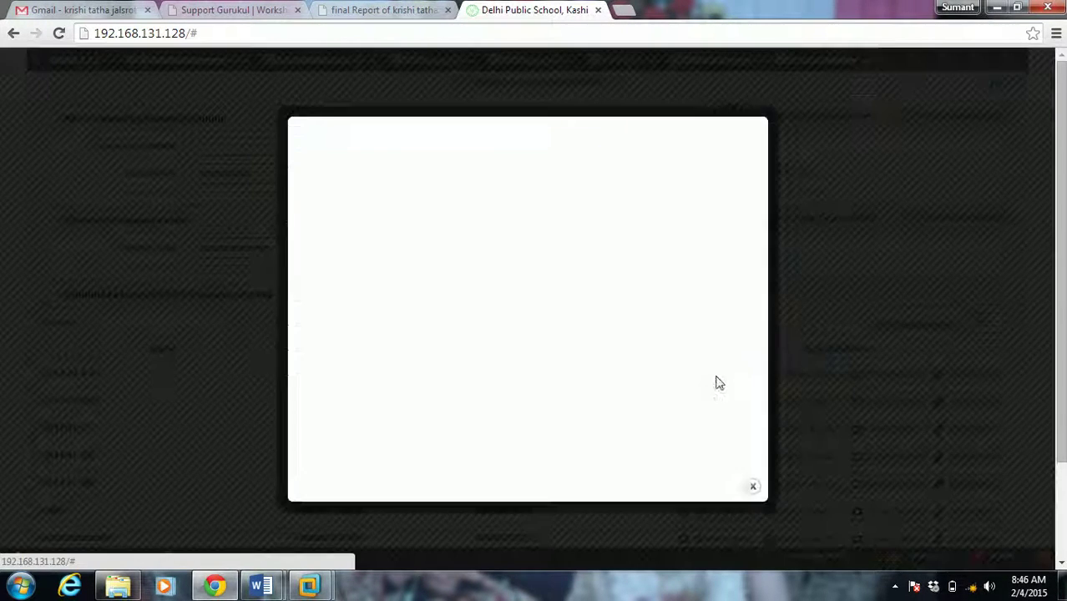
{"action": "left_click", "coordinate": [564, 321]}
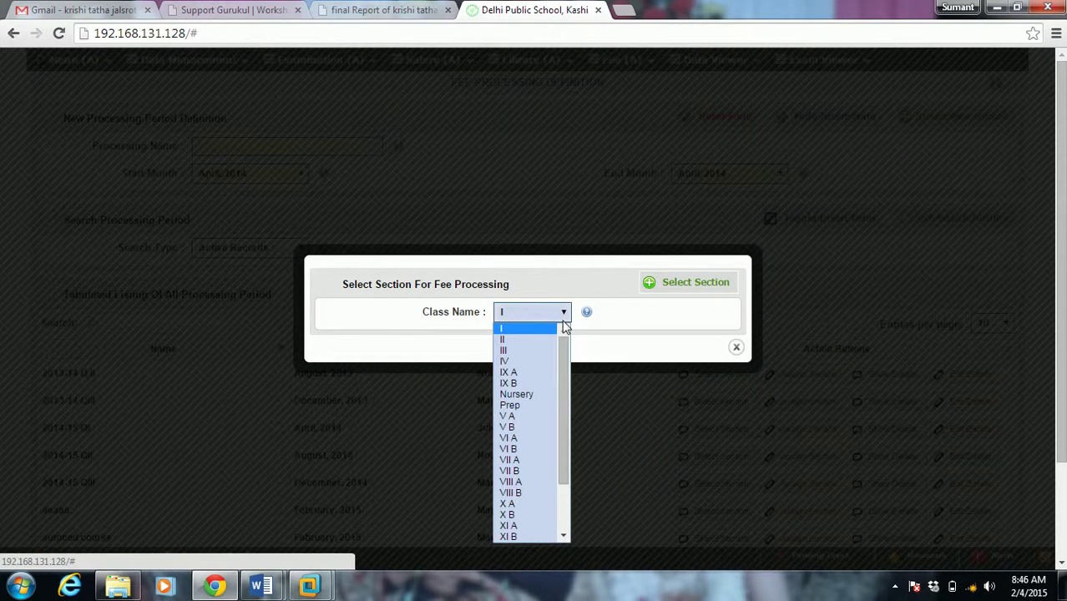
{"action": "left_click", "coordinate": [514, 369]}
{"action": "left_click", "coordinate": [695, 286]}
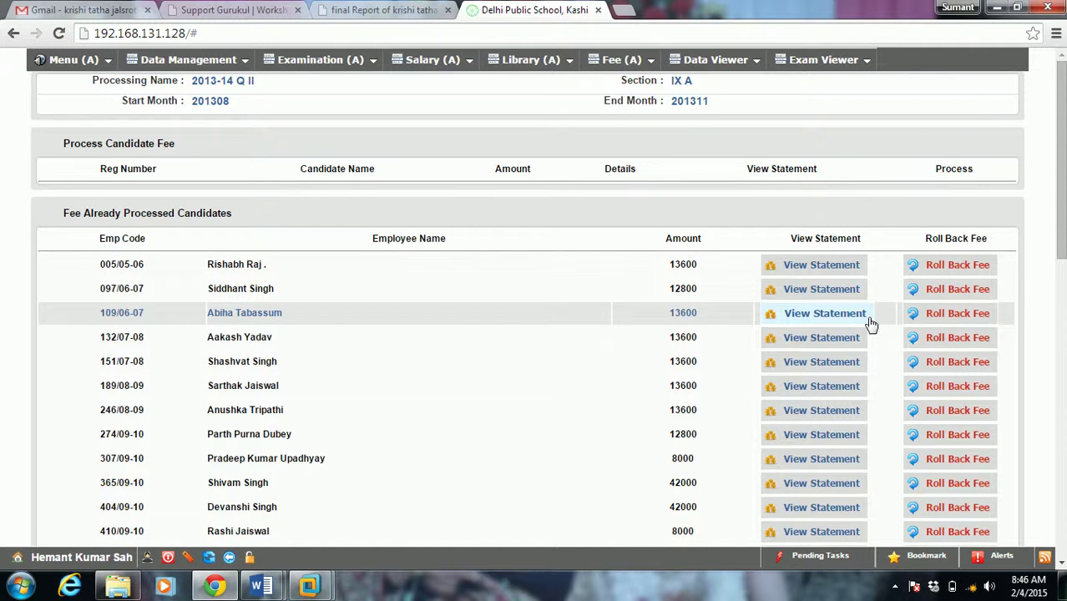
Open the fee collection definitions and bring up the list of available fee reports
{"action": "left_click", "coordinate": [609, 62]}
{"action": "mouse_move", "coordinate": [675, 133]}
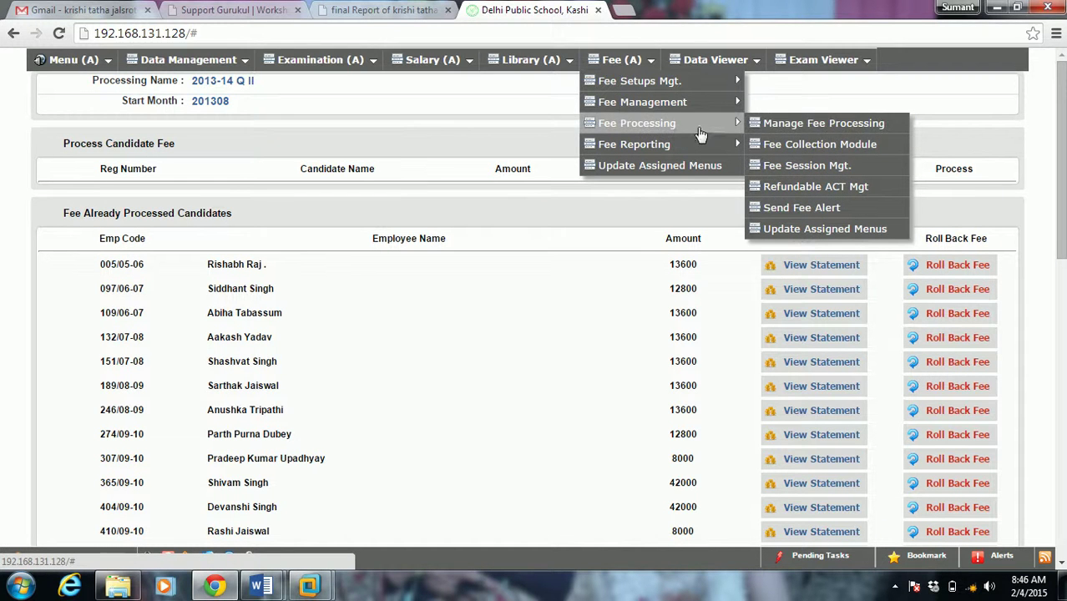
{"action": "left_click", "coordinate": [845, 151]}
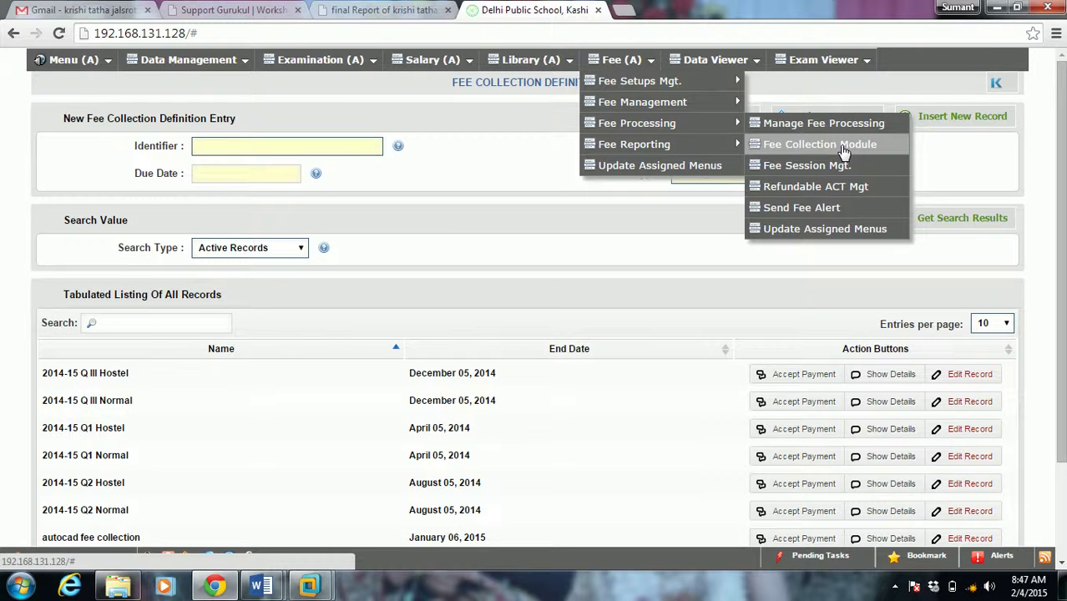
{"action": "mouse_move", "coordinate": [700, 148]}
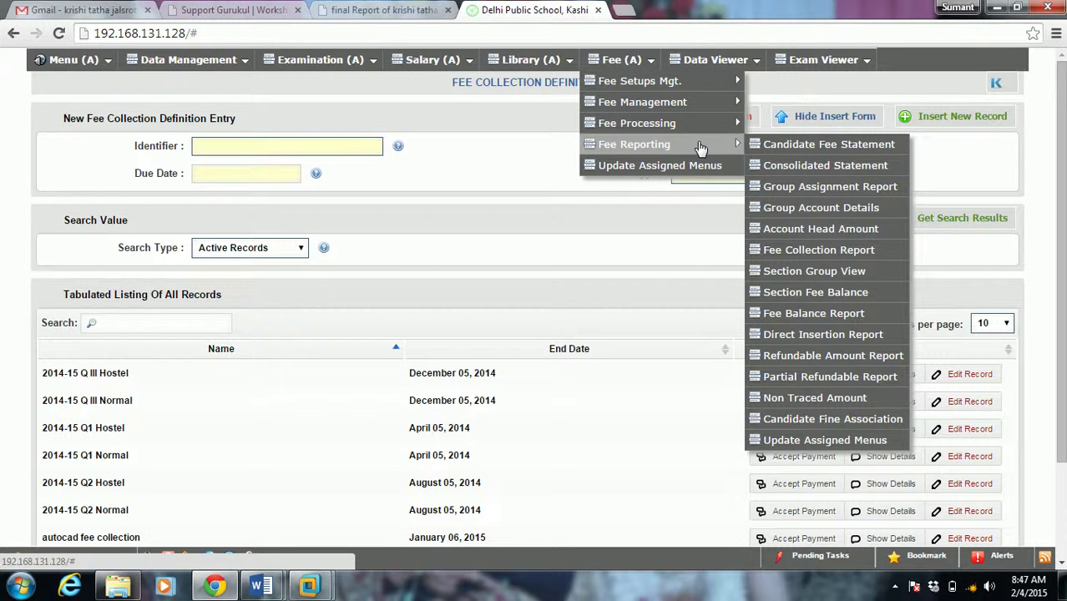